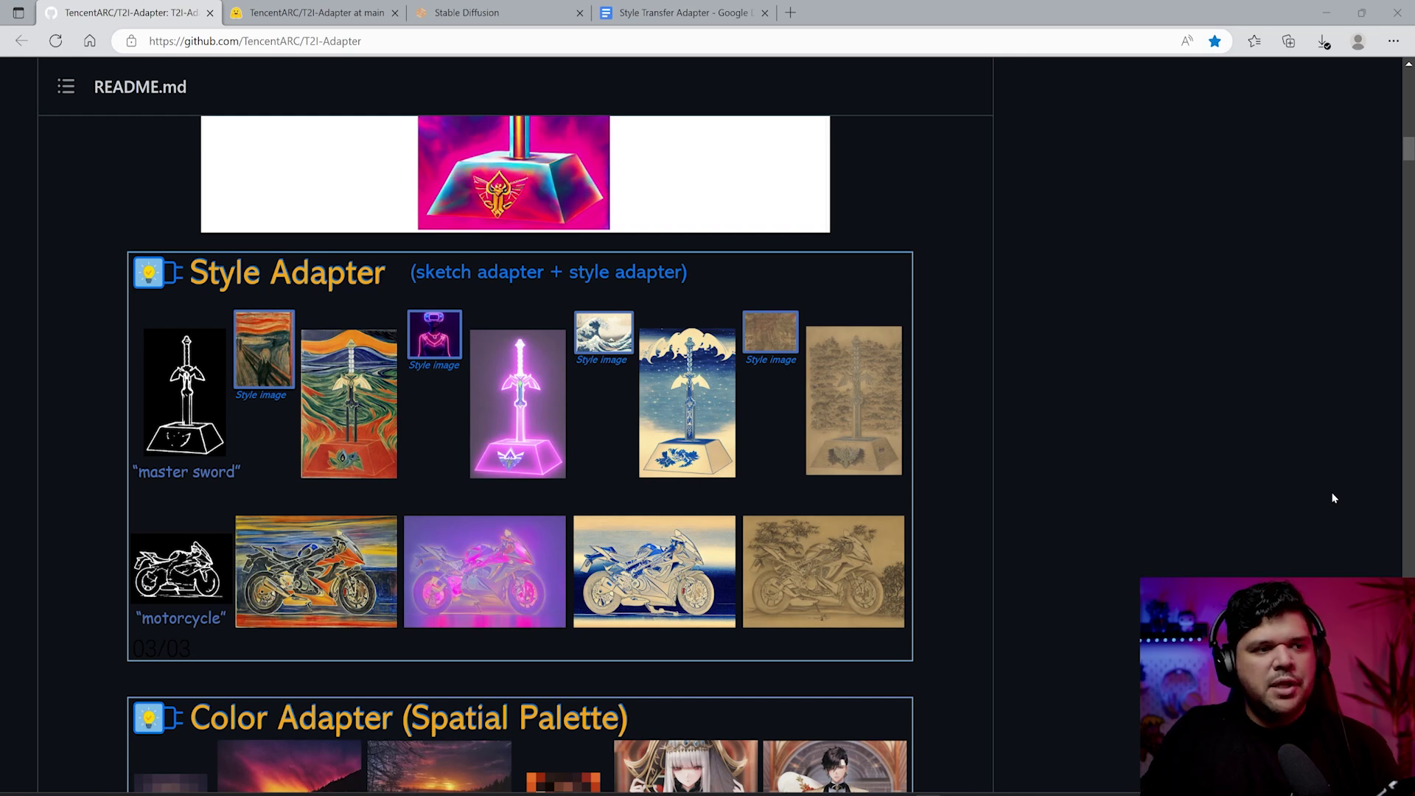
Step: Read through the T2I-Adapter README, then move to the Hugging Face T2I-Adapter model files
{"action": "scroll", "coordinate": [594, 361], "scroll_direction": "down", "scroll_amount": 6}
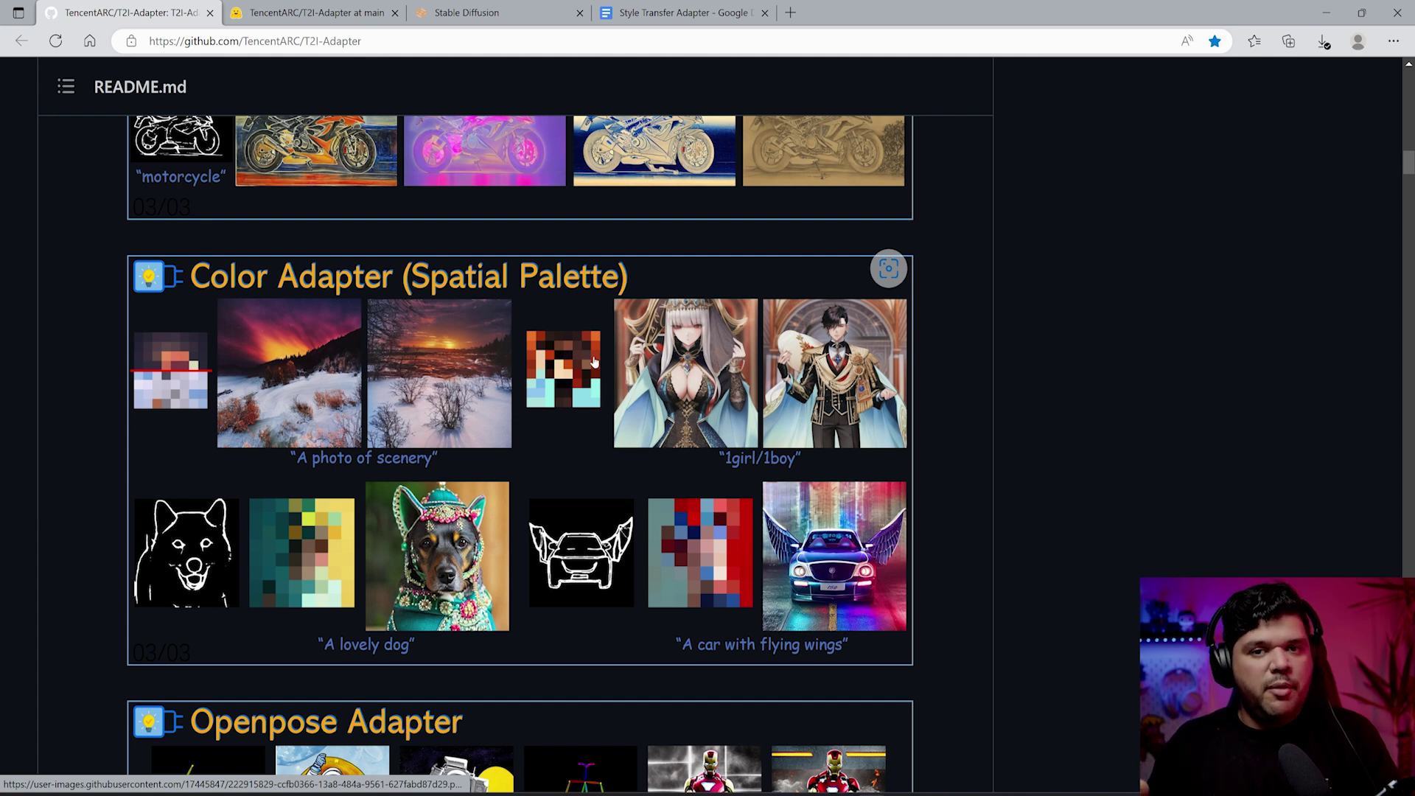
{"action": "scroll", "coordinate": [594, 361], "scroll_direction": "up", "scroll_amount": 6}
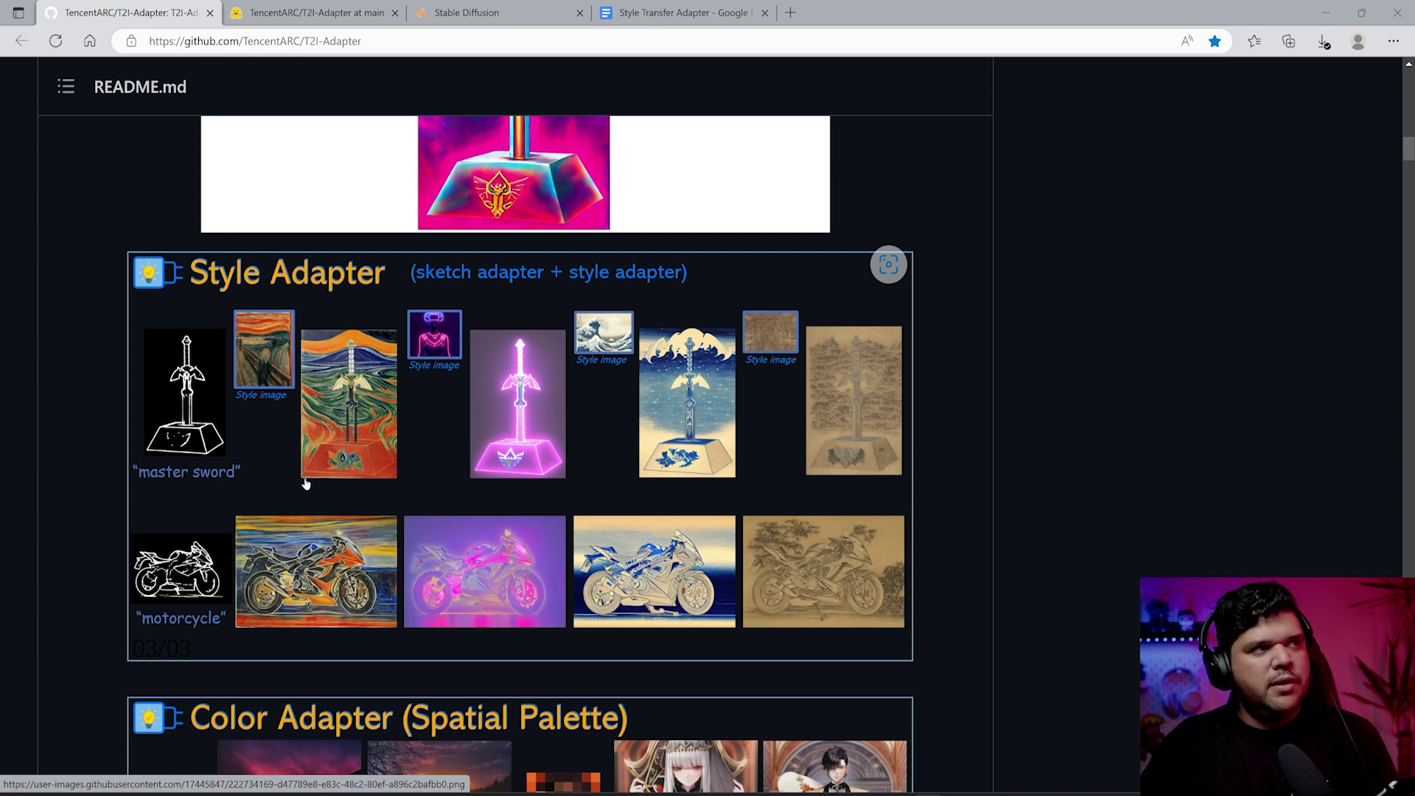
{"action": "scroll", "coordinate": [452, 449], "scroll_direction": "down", "scroll_amount": 3}
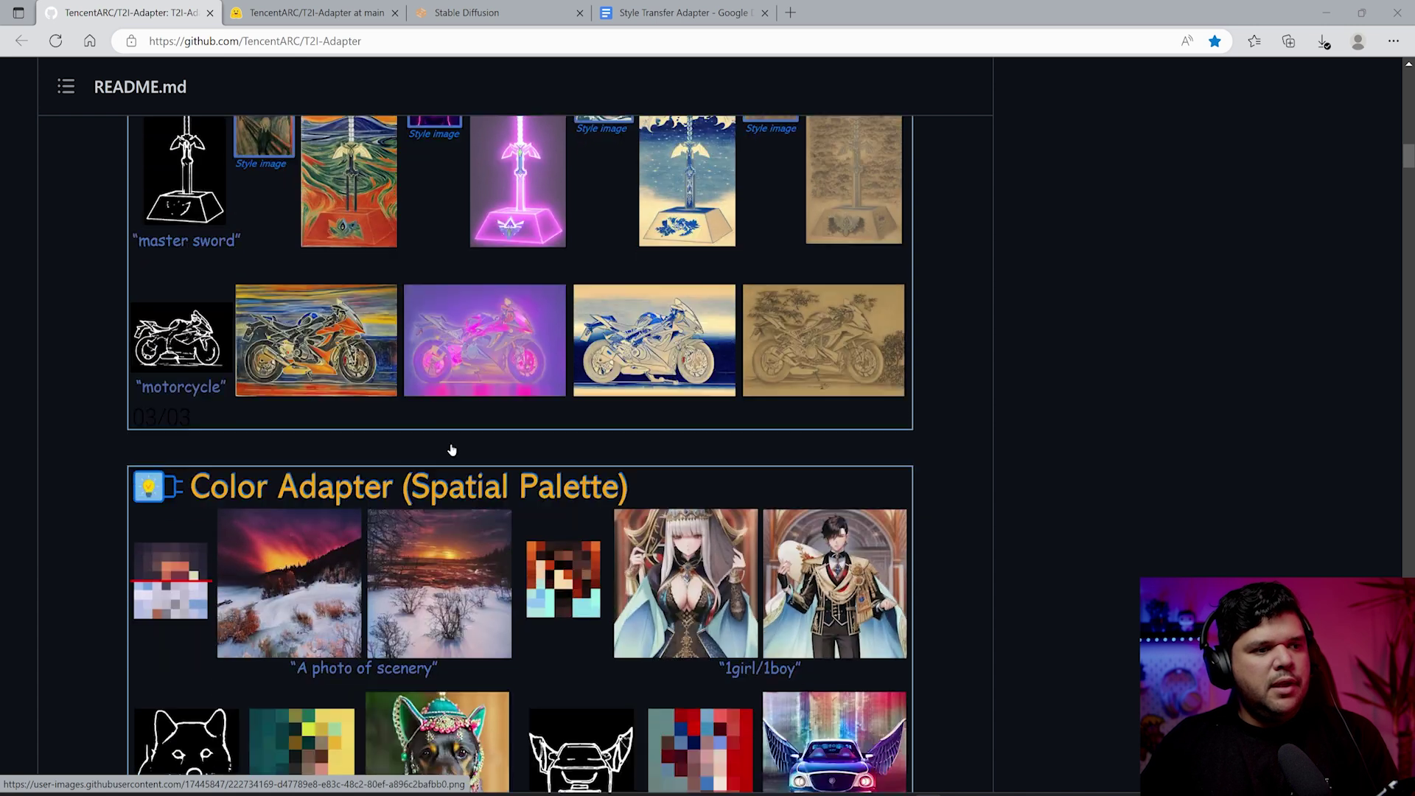
{"action": "scroll", "coordinate": [452, 450], "scroll_direction": "down", "scroll_amount": 4}
{"action": "scroll", "coordinate": [207, 305], "scroll_direction": "up", "scroll_amount": 1}
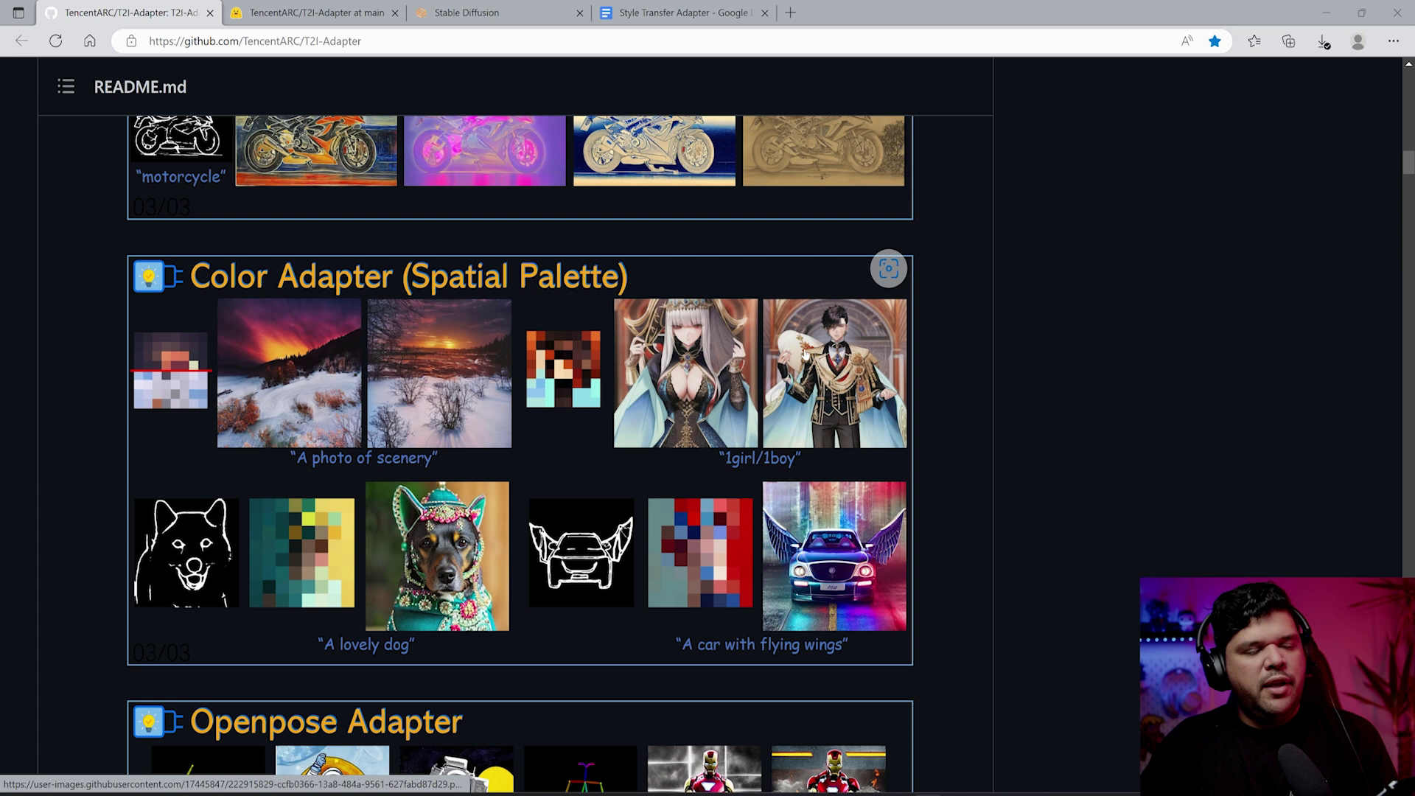
{"action": "scroll", "coordinate": [722, 603], "scroll_direction": "down", "scroll_amount": 1}
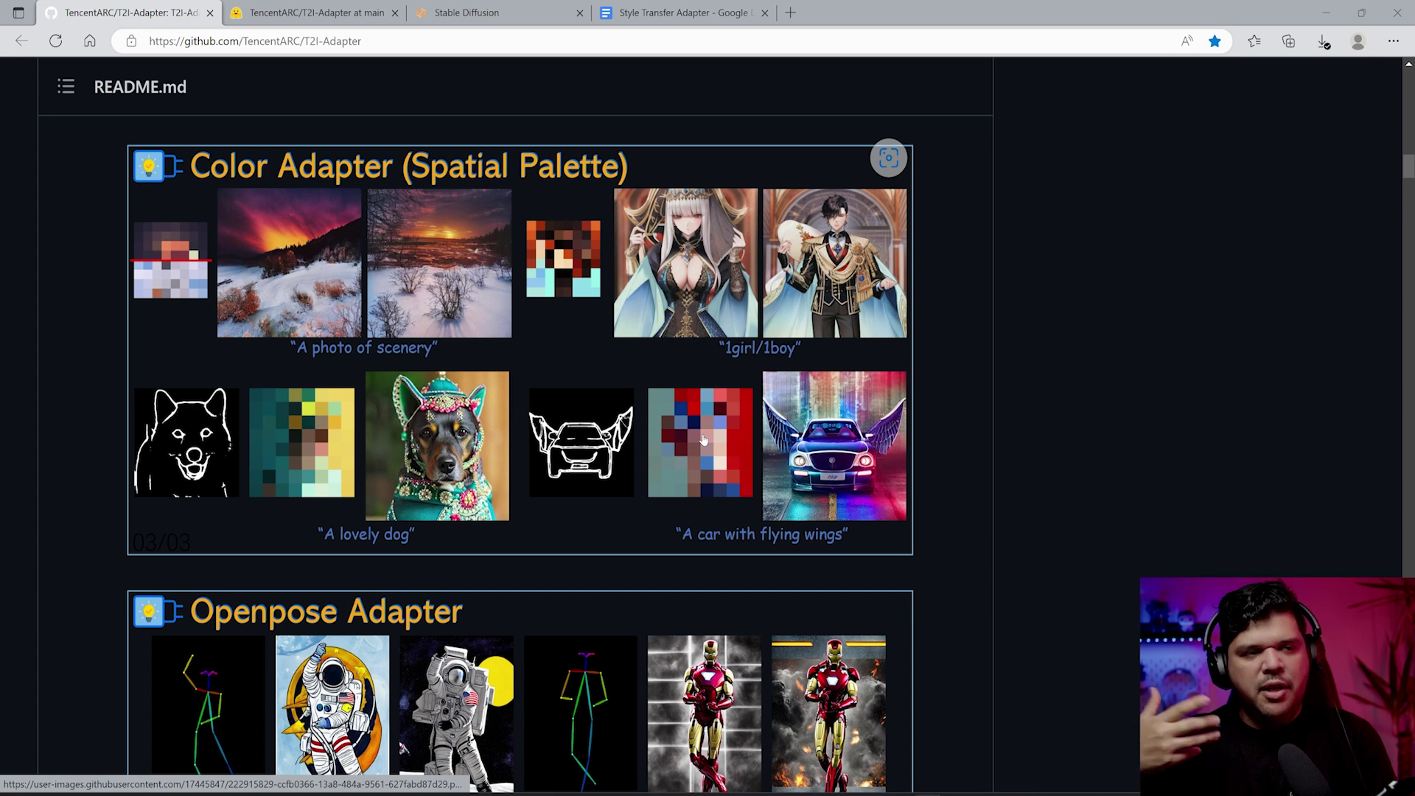
{"action": "scroll", "coordinate": [746, 437], "scroll_direction": "up", "scroll_amount": 2}
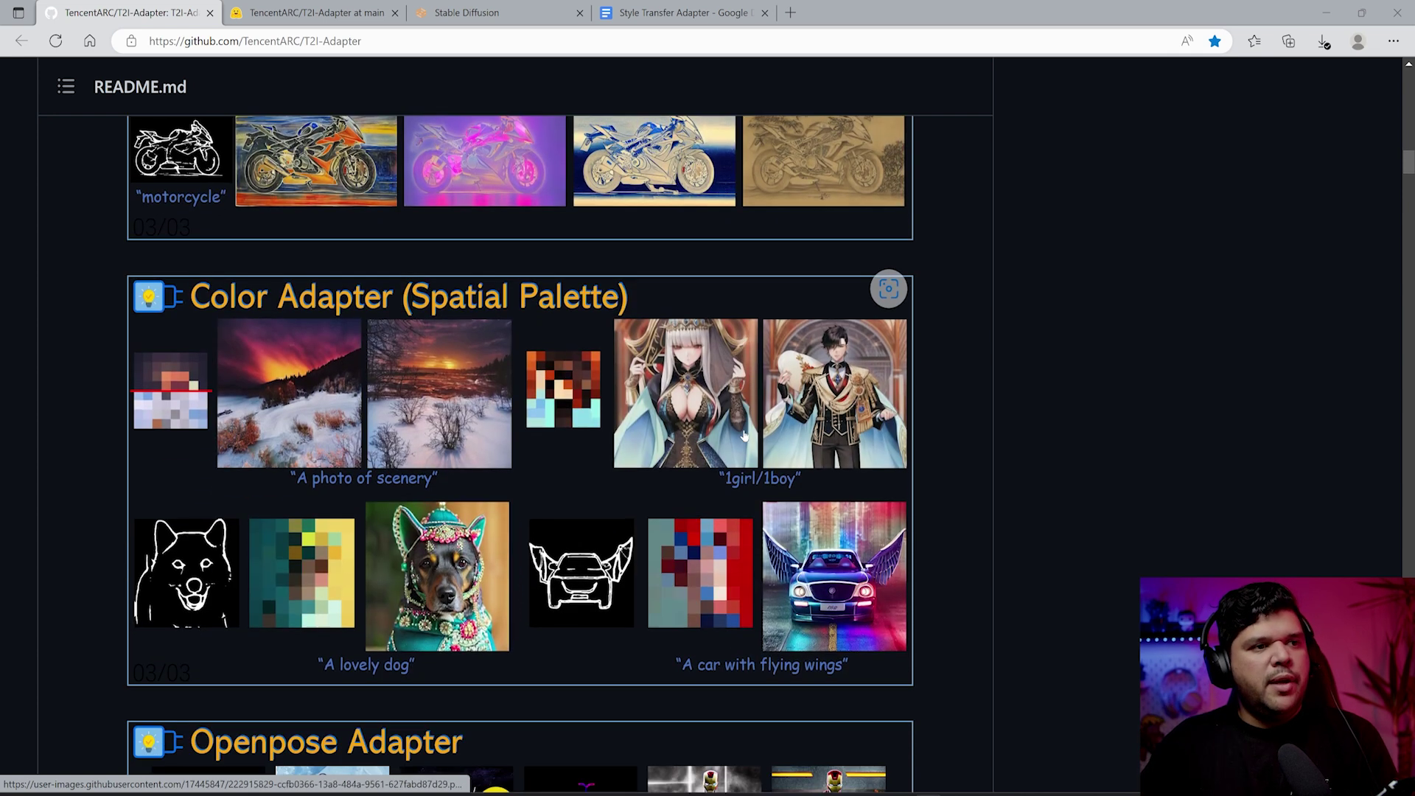
{"action": "left_click", "coordinate": [317, 12]}
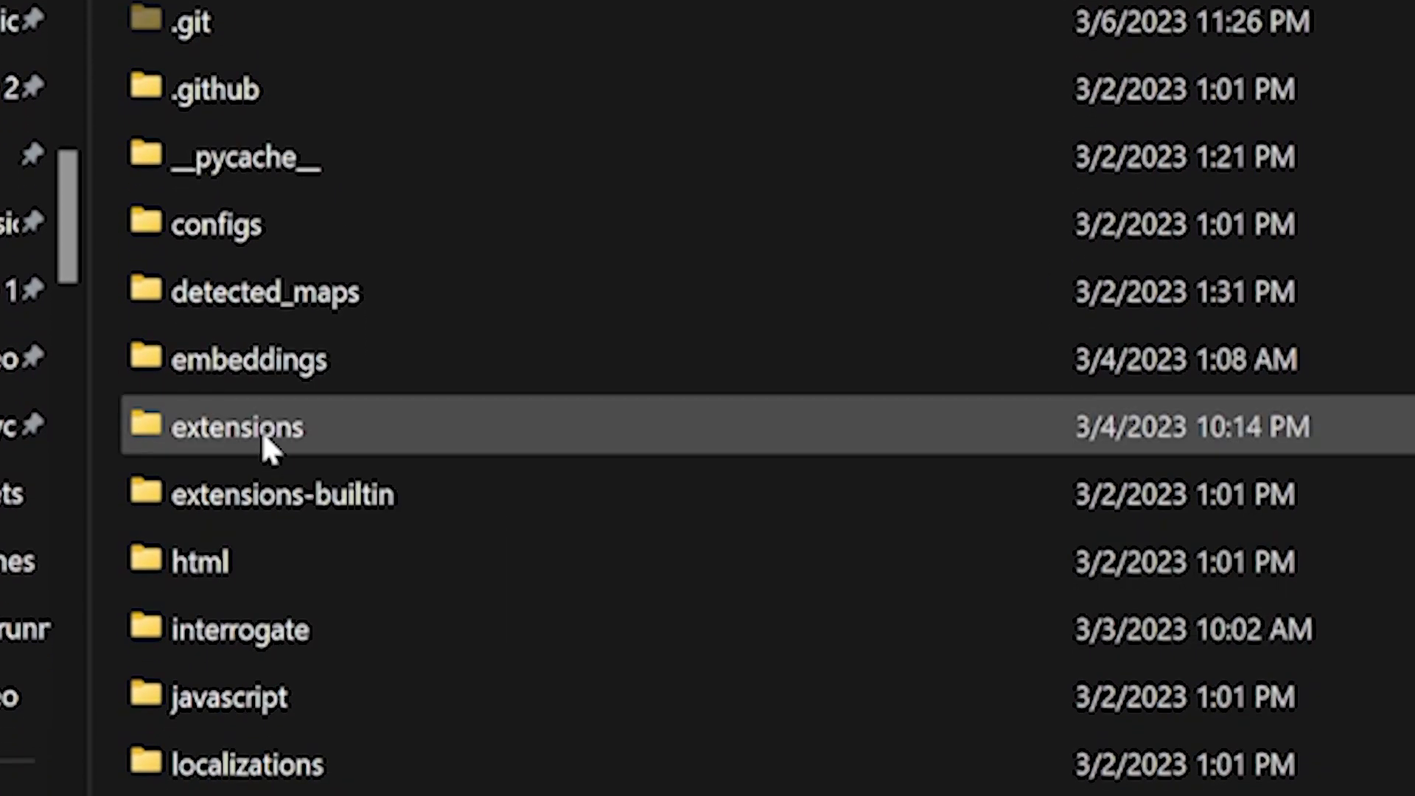
Step: Browse into extensions > sd-webui-controlnet > models to view the t2iadapter .pth and .yaml files
{"action": "double_click", "coordinate": [262, 604]}
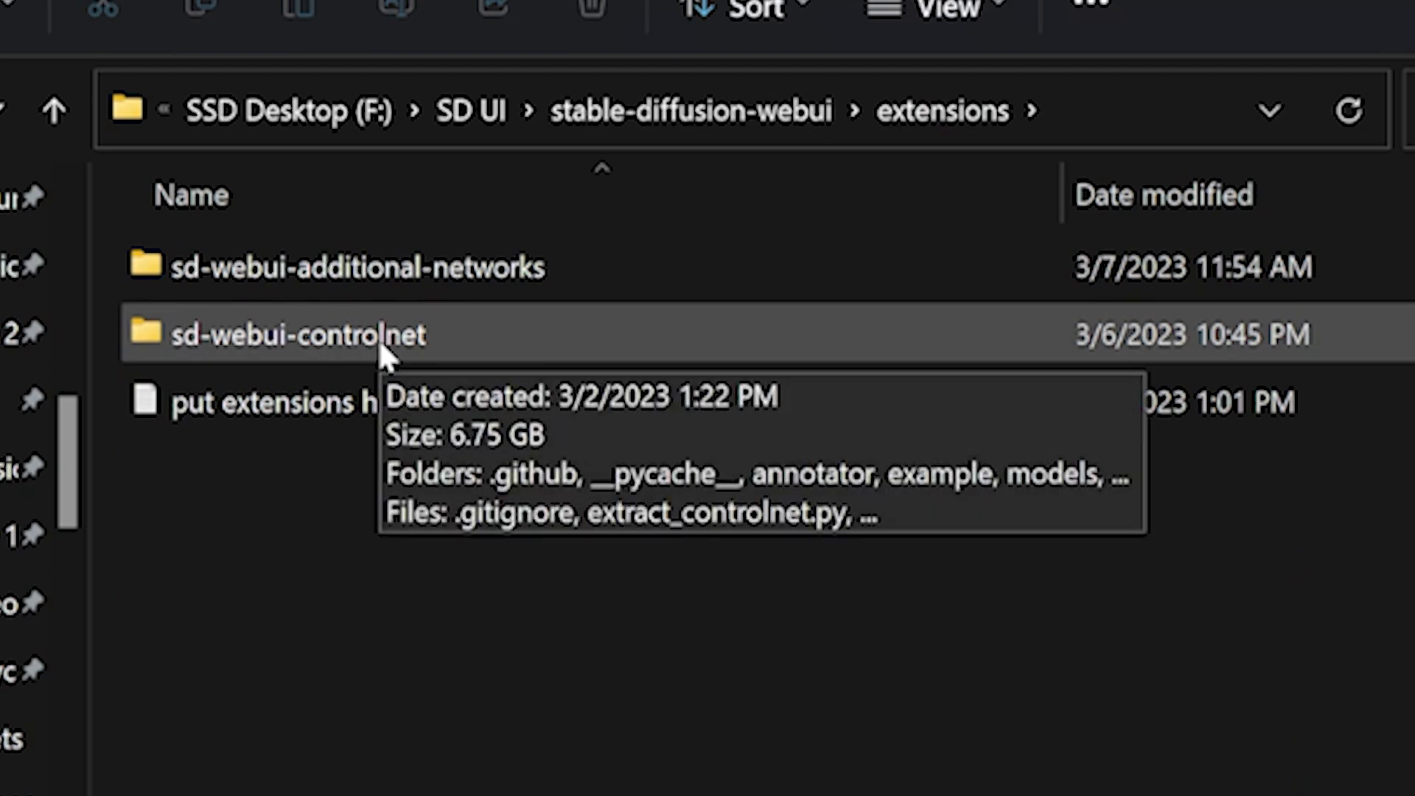
{"action": "double_click", "coordinate": [379, 339]}
{"action": "double_click", "coordinate": [243, 436]}
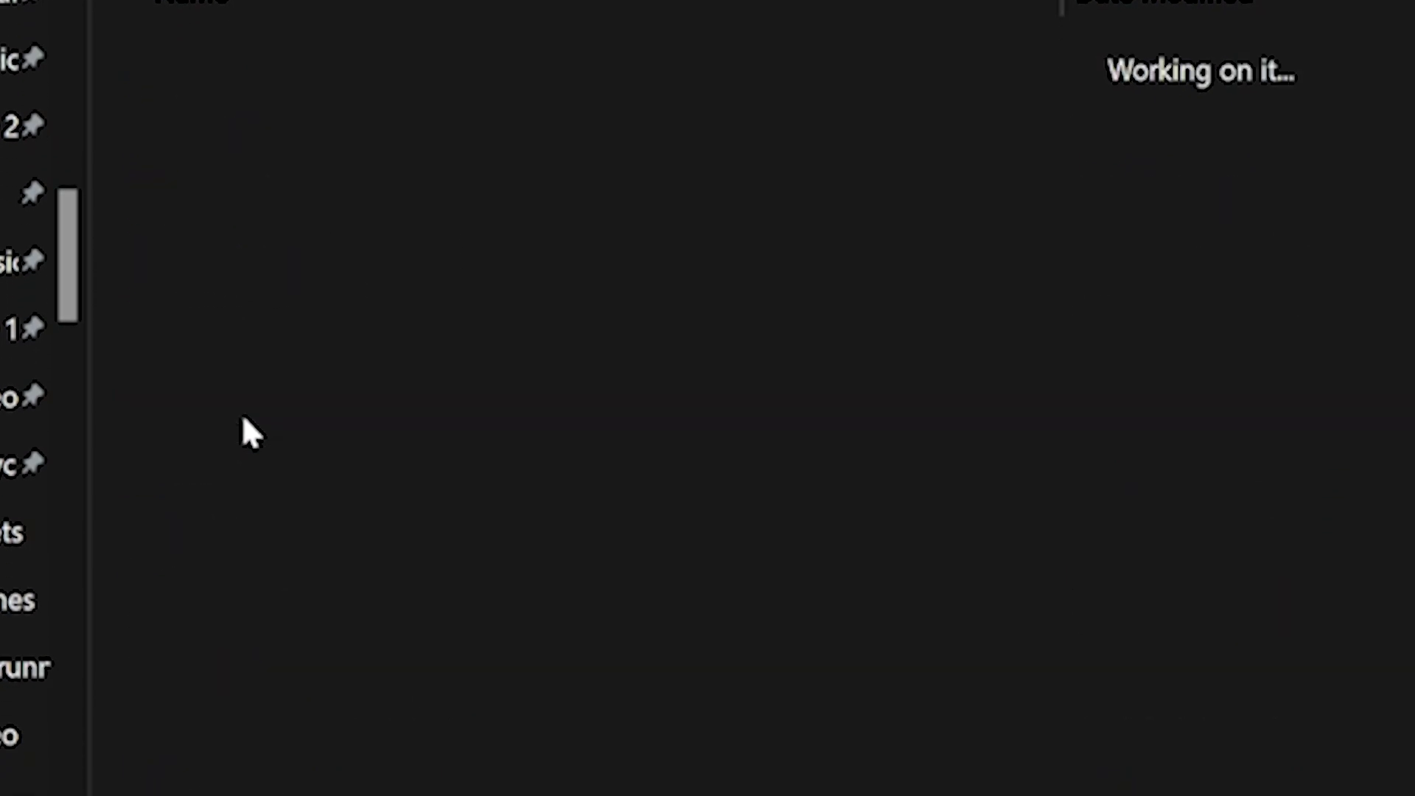
{"action": "scroll", "coordinate": [243, 435], "scroll_direction": "down", "scroll_amount": 2}
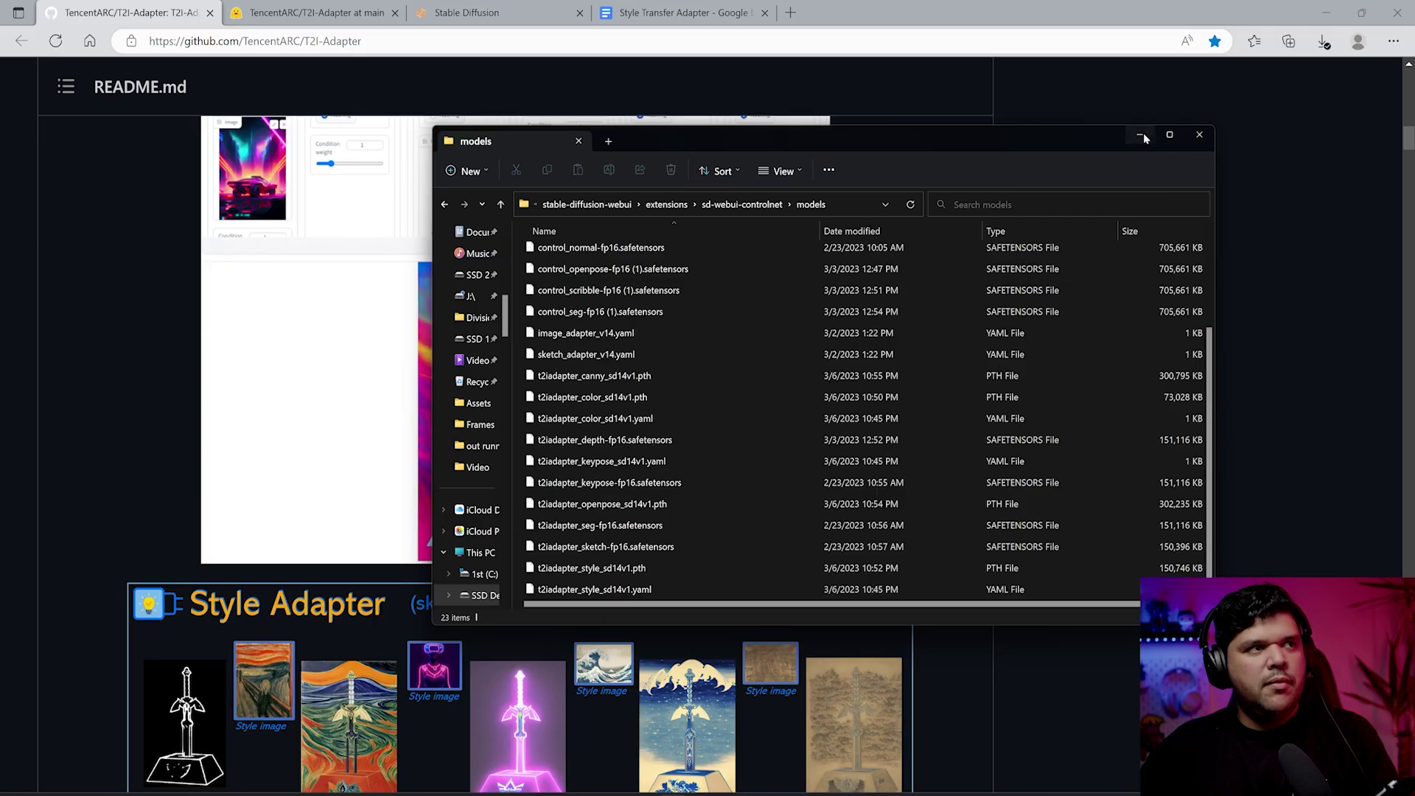
Step: Back in the WebUI, apply and restart via Extensions, expand ControlNet, and return to img2img
{"action": "left_click", "coordinate": [1131, 138]}
{"action": "key", "text": "ctrl+3"}
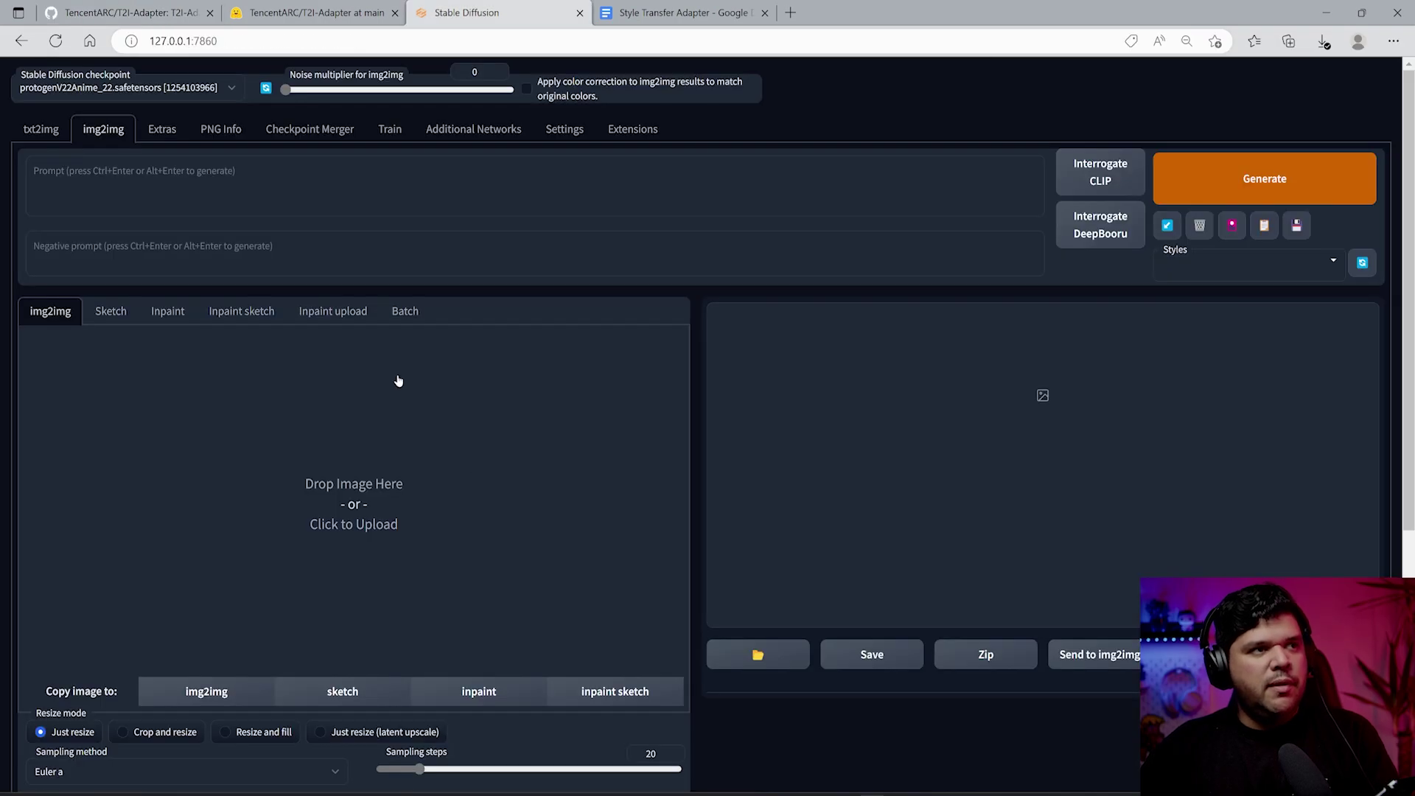
{"action": "left_click", "coordinate": [637, 131]}
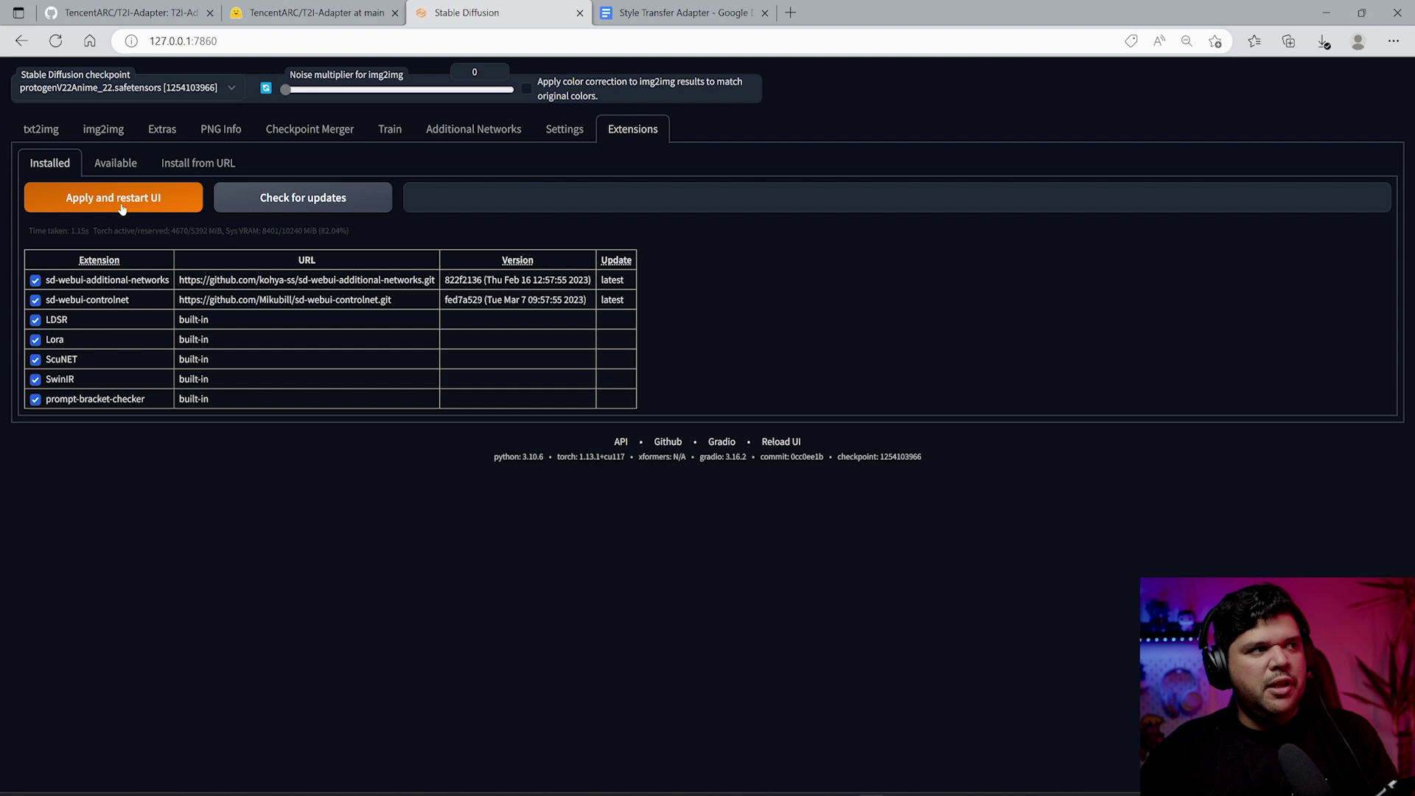
{"action": "left_click", "coordinate": [103, 129]}
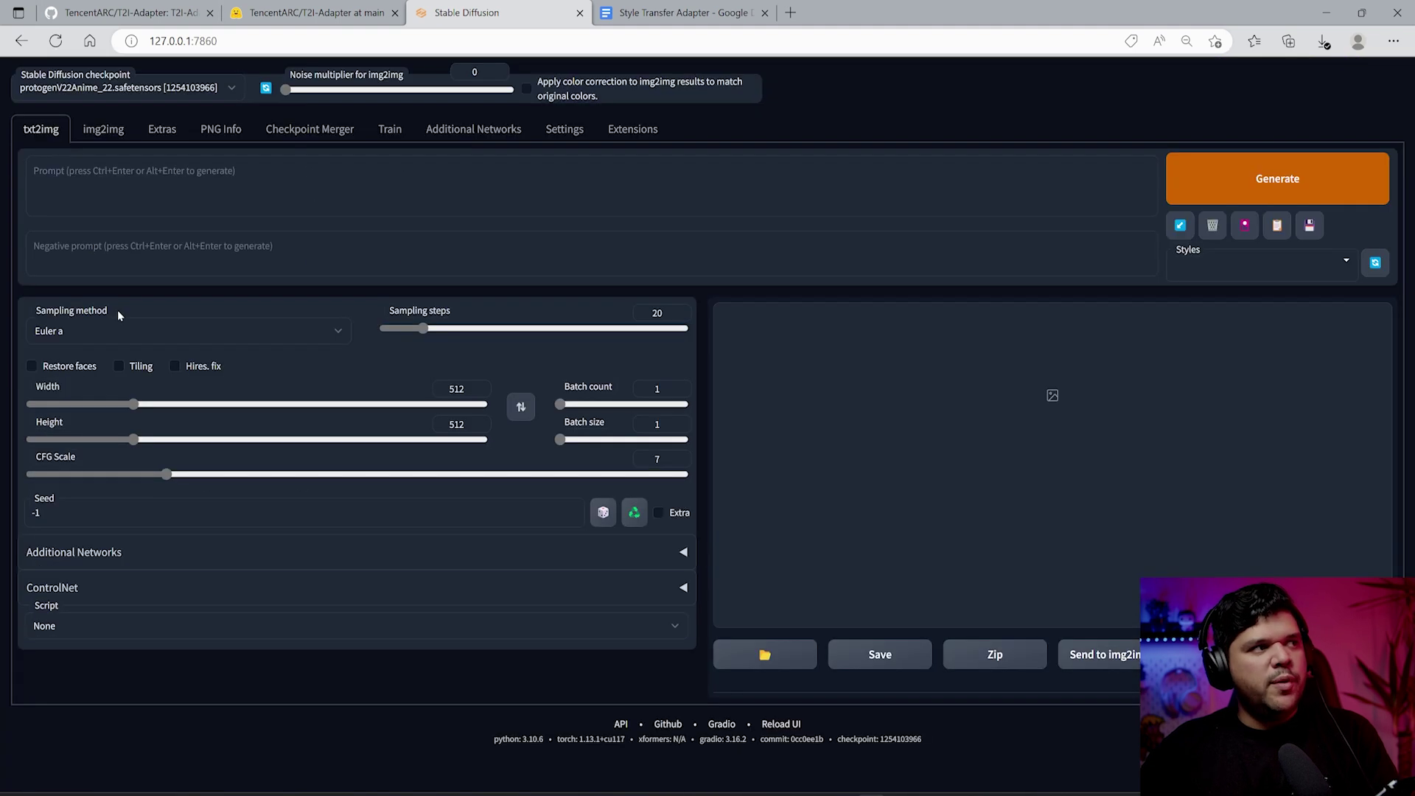
{"action": "left_click", "coordinate": [81, 594]}
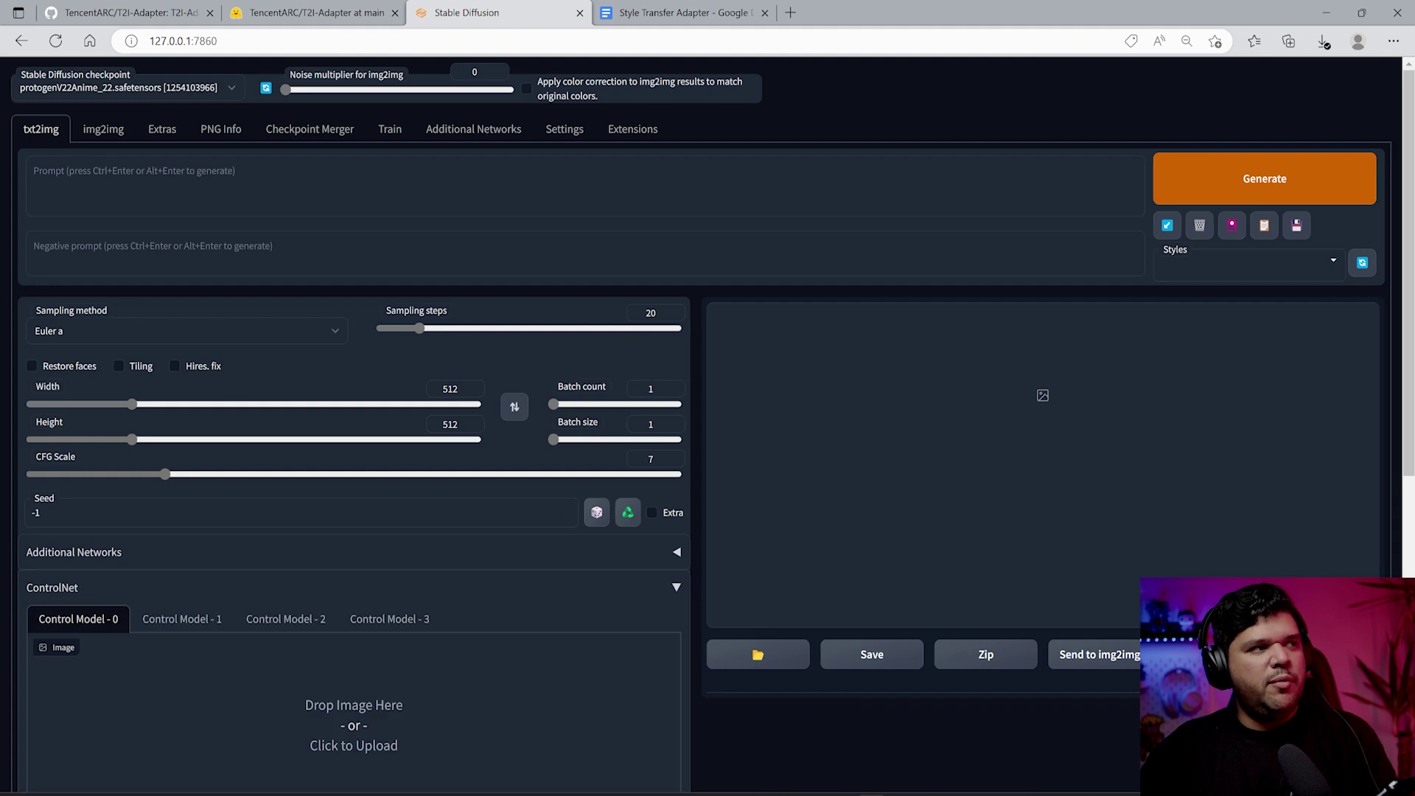
{"action": "left_click", "coordinate": [103, 130]}
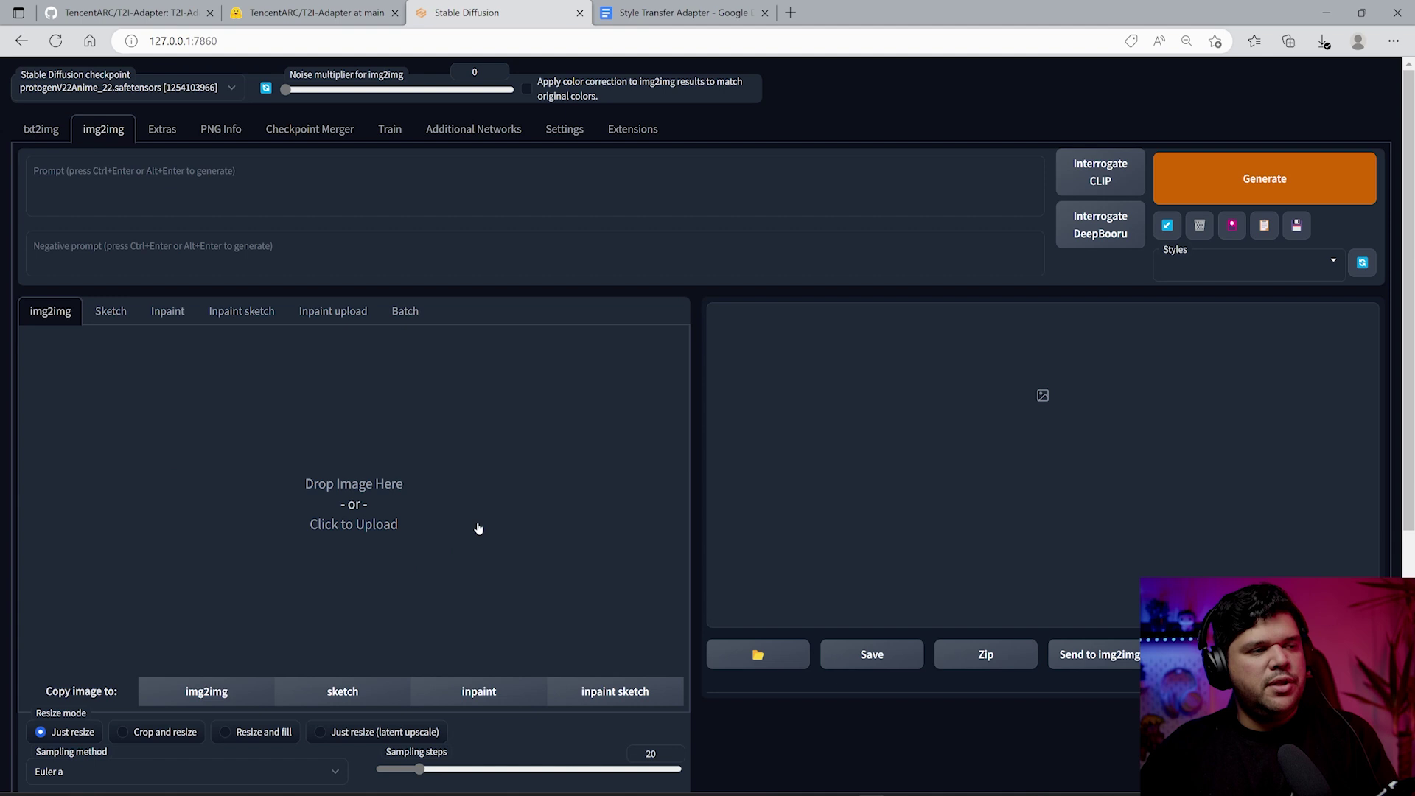
Step: Upload running (1).png as the img2img source image
{"action": "scroll", "coordinate": [480, 527], "scroll_direction": "down", "scroll_amount": 3}
{"action": "scroll", "coordinate": [255, 407], "scroll_direction": "up", "scroll_amount": 3}
{"action": "scroll", "coordinate": [255, 408], "scroll_direction": "down", "scroll_amount": 5}
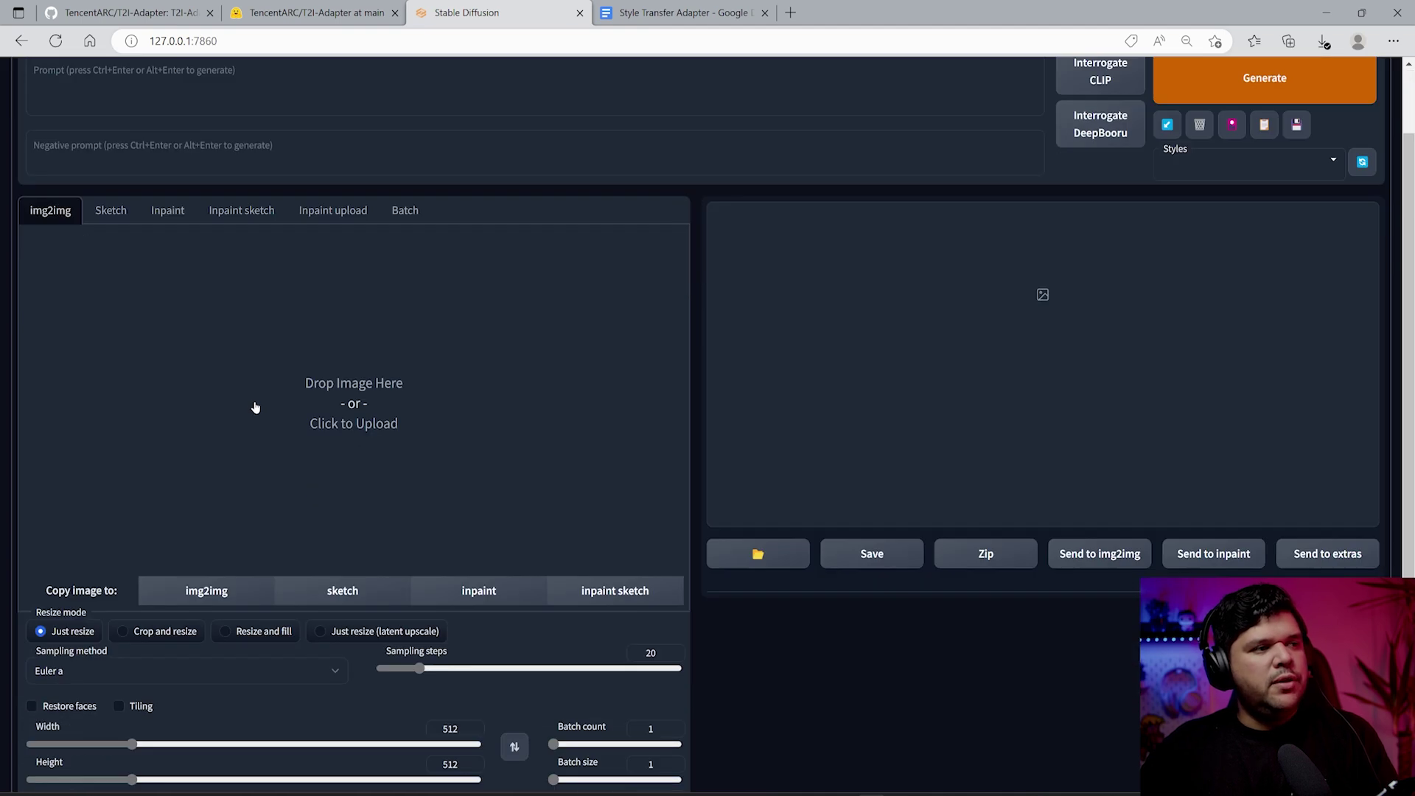
{"action": "scroll", "coordinate": [255, 403], "scroll_direction": "up", "scroll_amount": 5}
{"action": "left_click", "coordinate": [256, 404]}
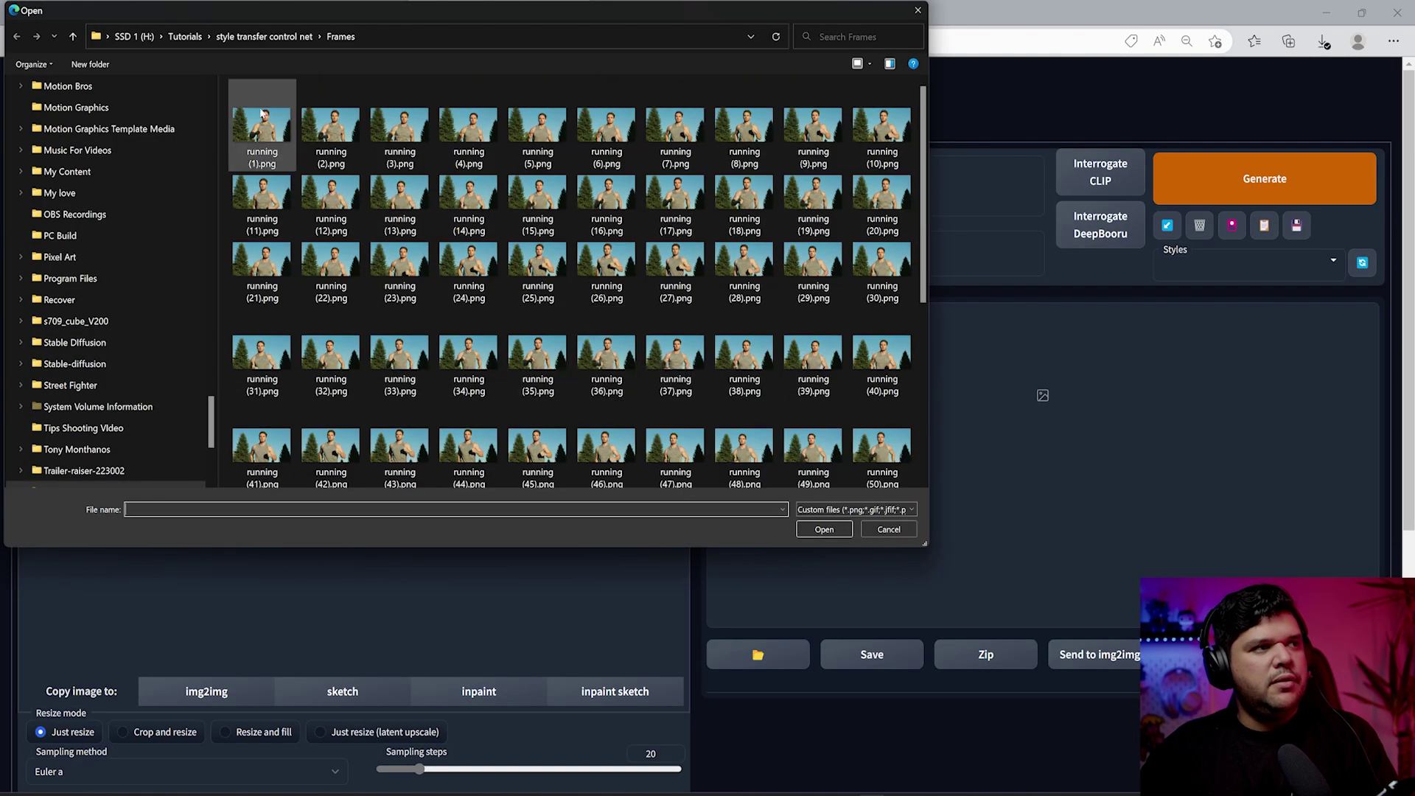
{"action": "double_click", "coordinate": [274, 131]}
Step: Set the output width to 512 and height to 288
{"action": "scroll", "coordinate": [489, 515], "scroll_direction": "down", "scroll_amount": 5}
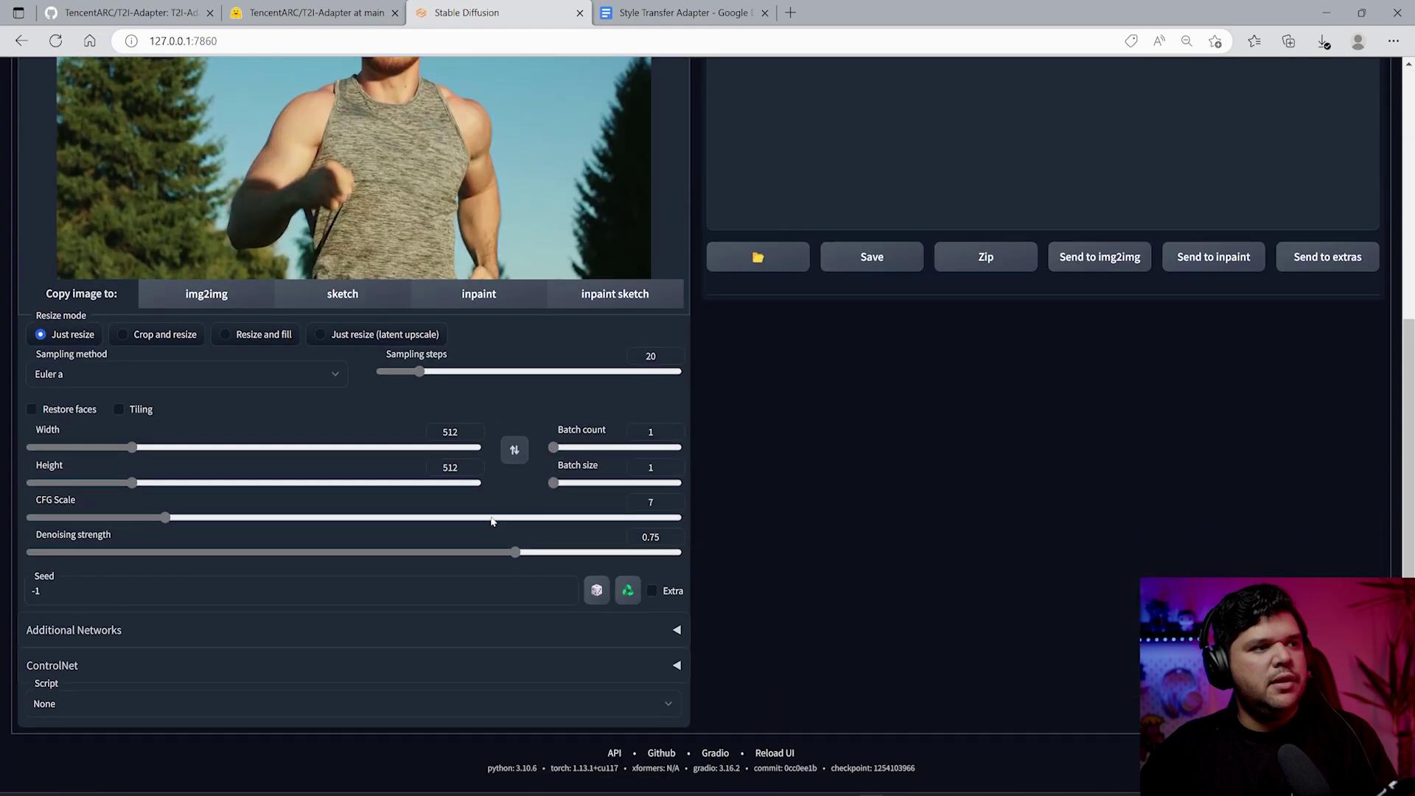
{"action": "scroll", "coordinate": [489, 515], "scroll_direction": "up", "scroll_amount": 3}
{"action": "scroll", "coordinate": [489, 515], "scroll_direction": "down", "scroll_amount": 3}
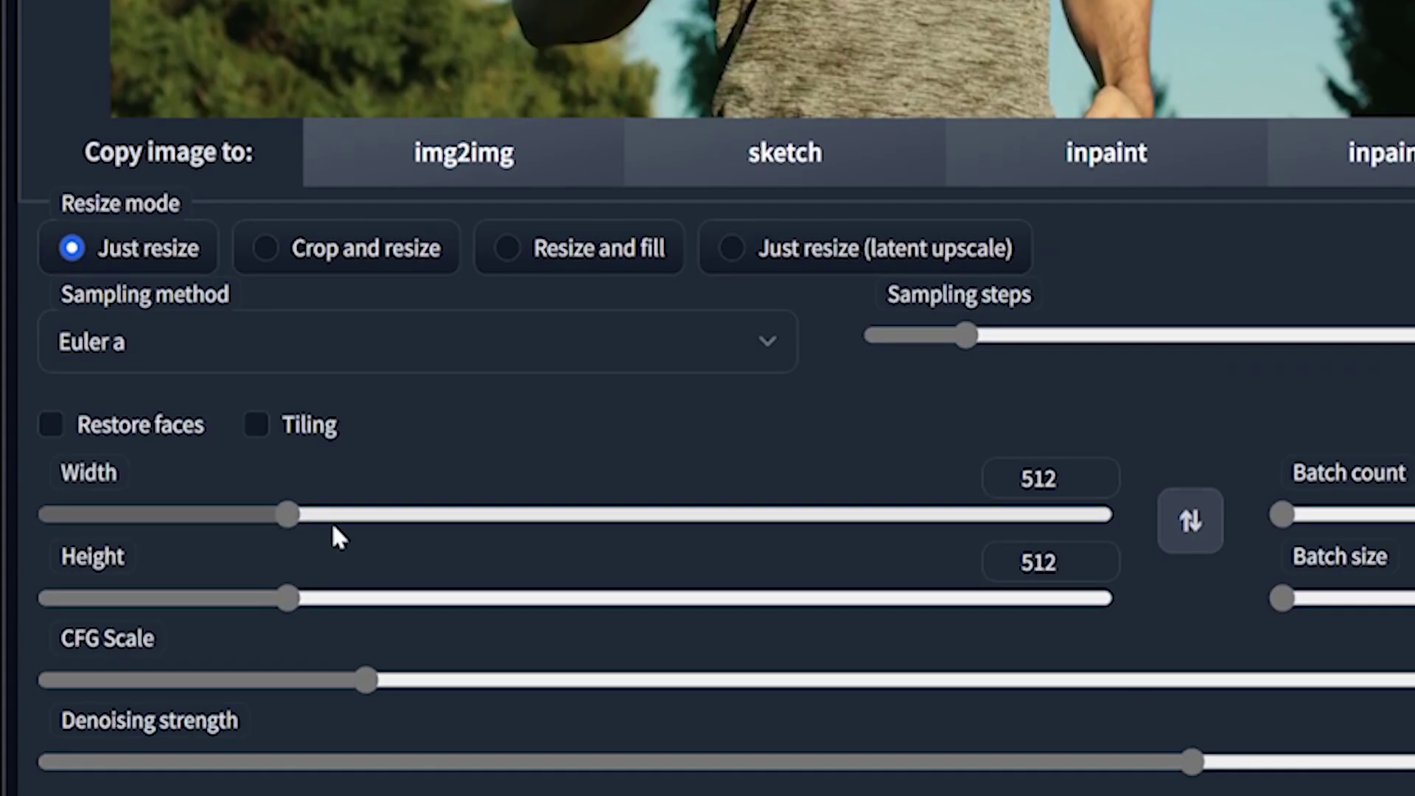
{"action": "left_click_drag", "start_coordinate": [317, 516], "coordinate": [289, 517]}
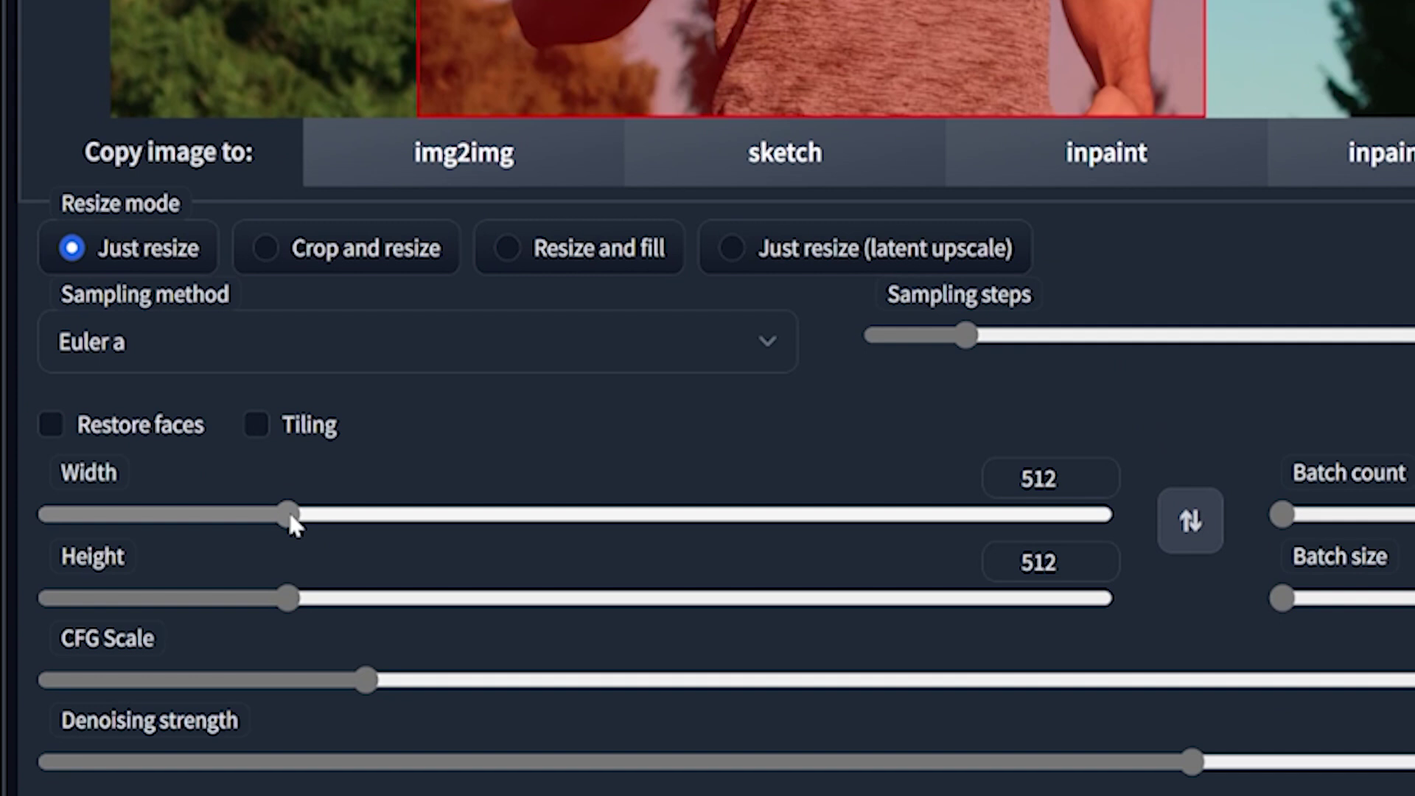
{"action": "left_click_drag", "start_coordinate": [306, 596], "coordinate": [171, 597]}
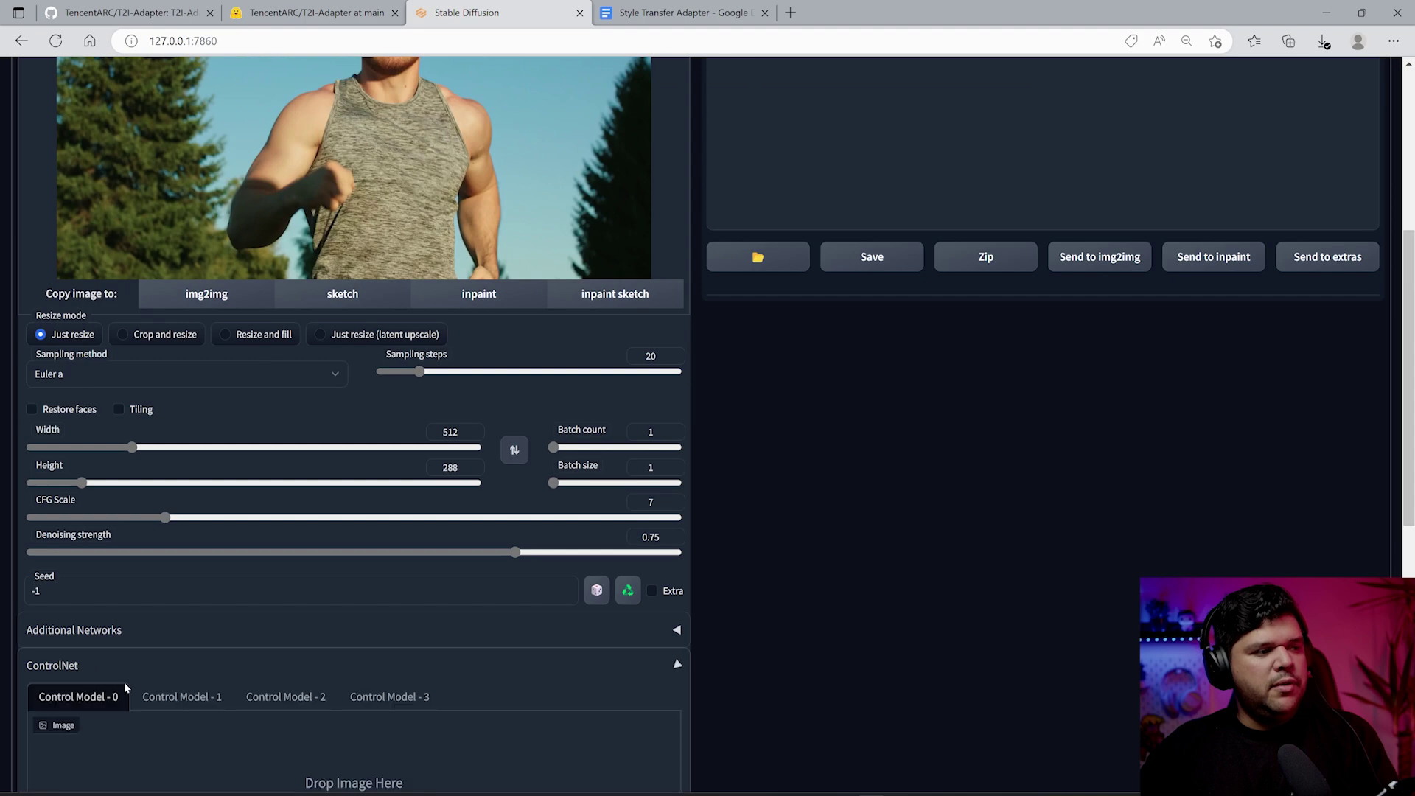
Step: Choose the canny preprocessor and control_canny-fp16 model in ControlNet
{"action": "scroll", "coordinate": [240, 675], "scroll_direction": "down", "scroll_amount": 8}
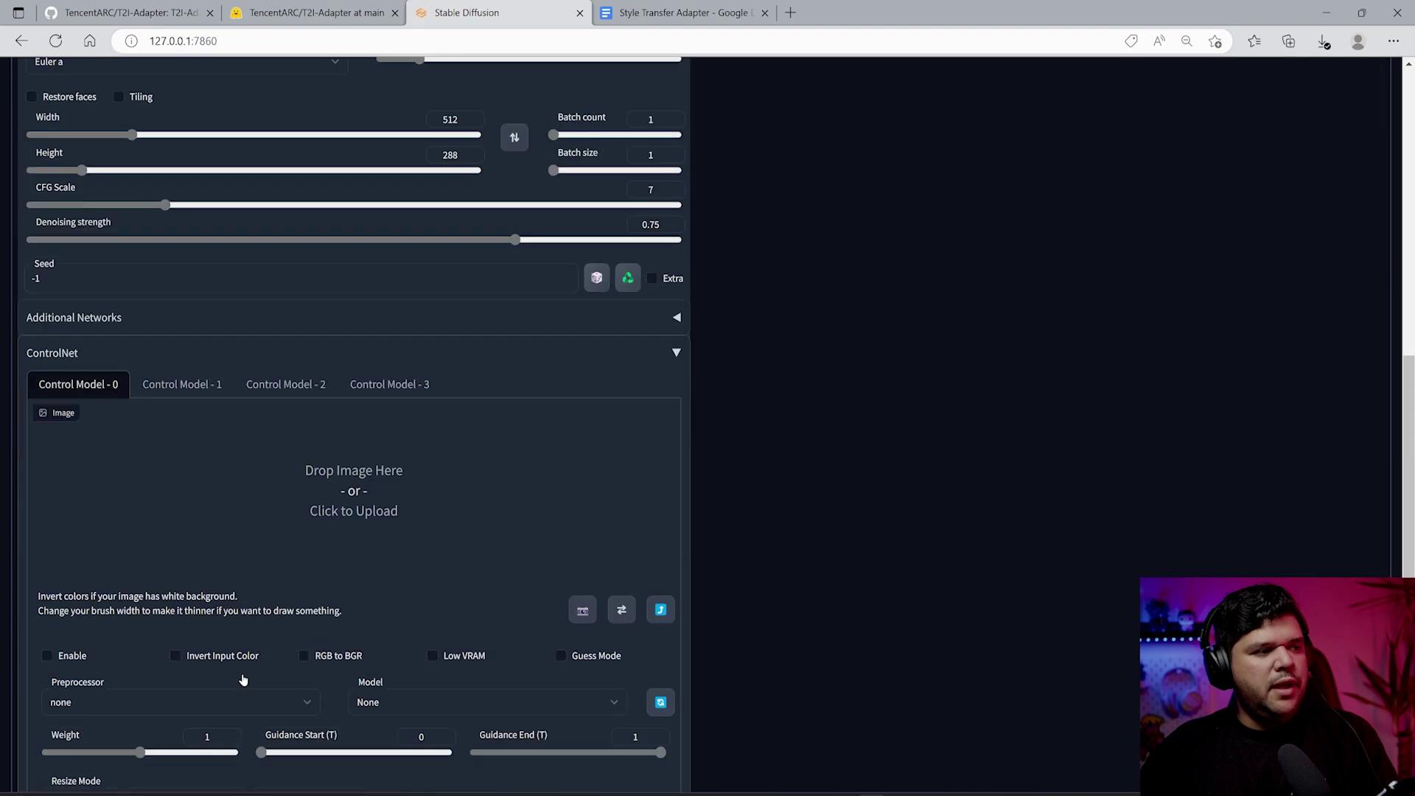
{"action": "scroll", "coordinate": [240, 674], "scroll_direction": "up", "scroll_amount": 1}
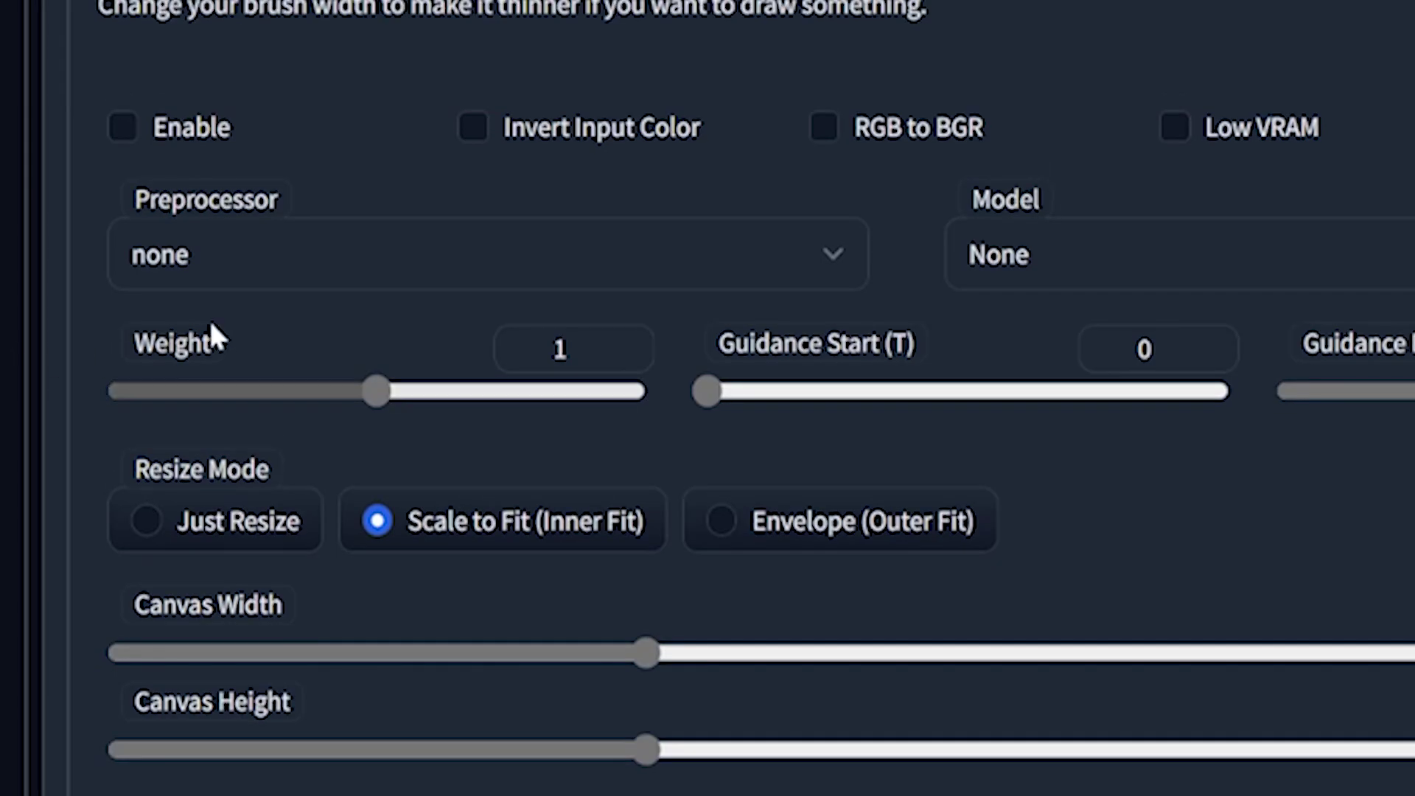
{"action": "left_click", "coordinate": [246, 260]}
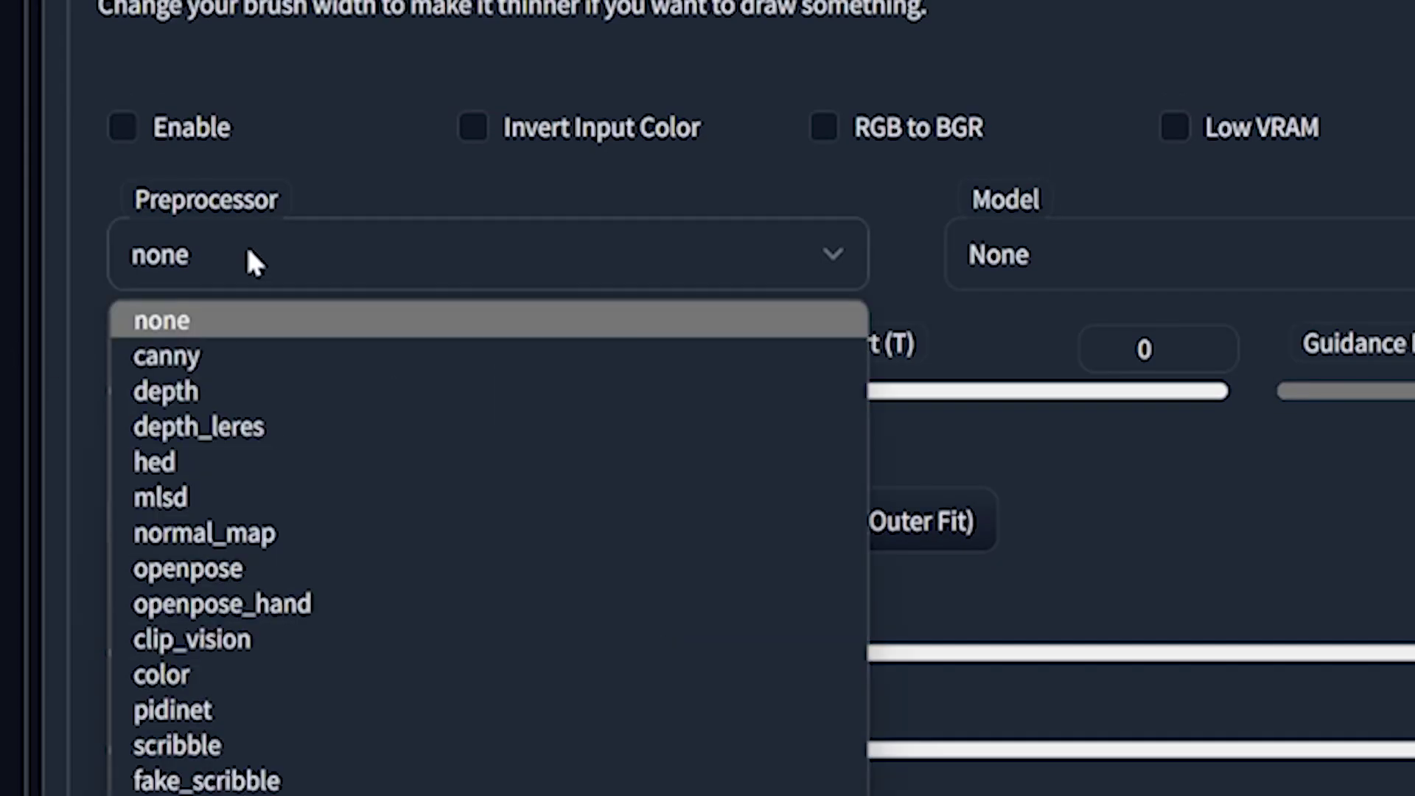
{"action": "left_click", "coordinate": [252, 357]}
{"action": "left_click", "coordinate": [1052, 263]}
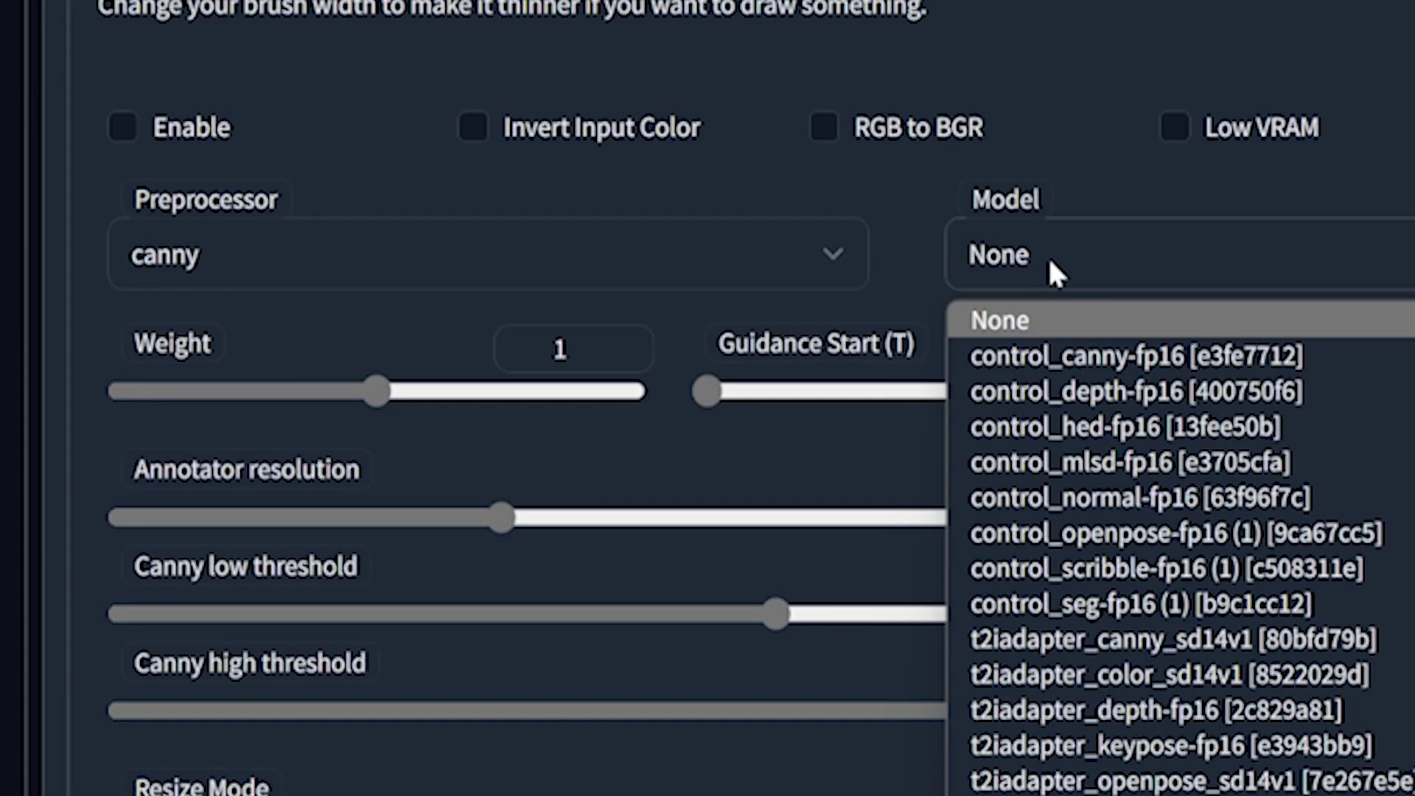
{"action": "left_click", "coordinate": [1106, 356]}
Step: Enable Control Model - 0 and confirm canny with control_canny-fp16 [e3fe7712]
{"action": "scroll", "coordinate": [310, 708], "scroll_direction": "up", "scroll_amount": 5}
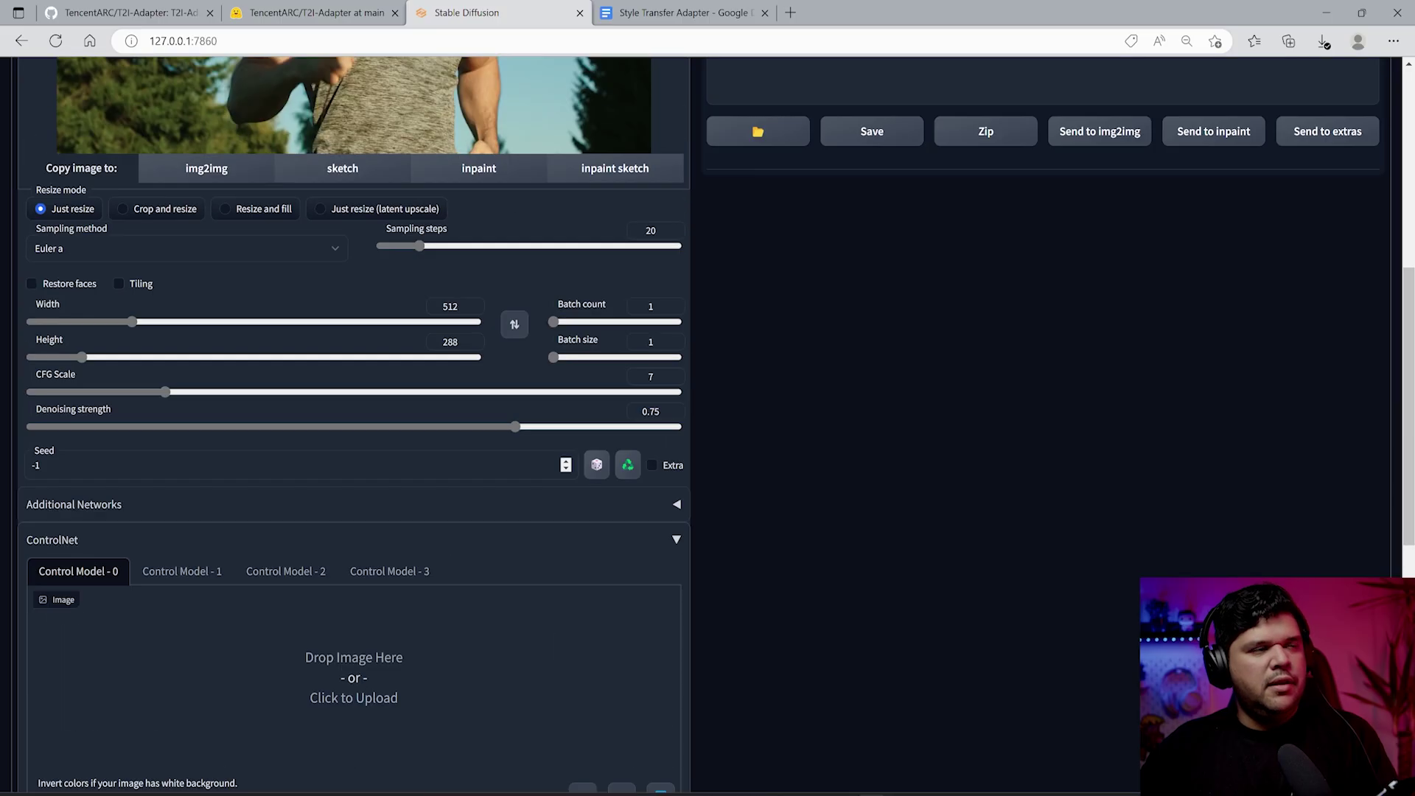
{"action": "scroll", "coordinate": [354, 398], "scroll_direction": "up", "scroll_amount": 8}
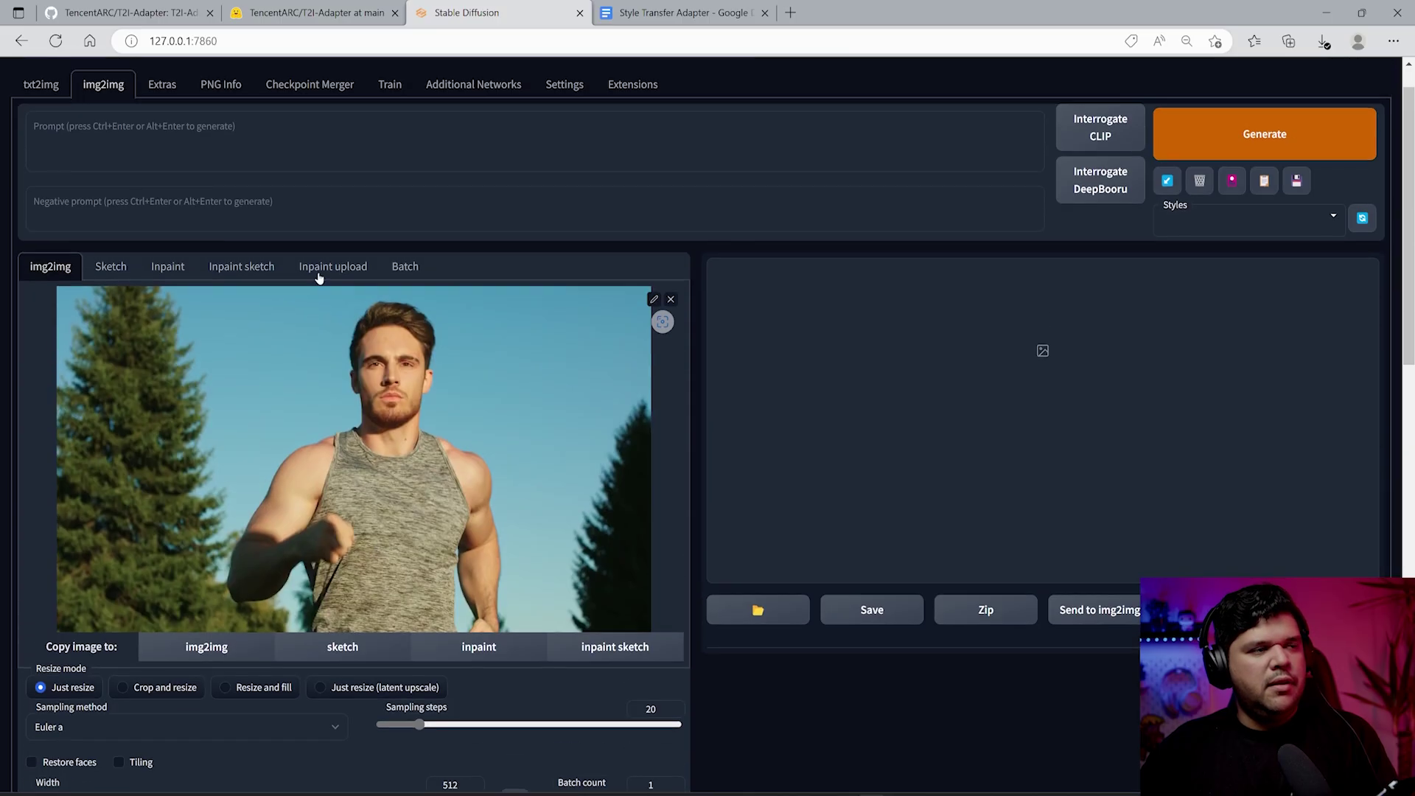
{"action": "scroll", "coordinate": [235, 570], "scroll_direction": "down", "scroll_amount": 15}
{"action": "scroll", "coordinate": [234, 569], "scroll_direction": "up", "scroll_amount": 3}
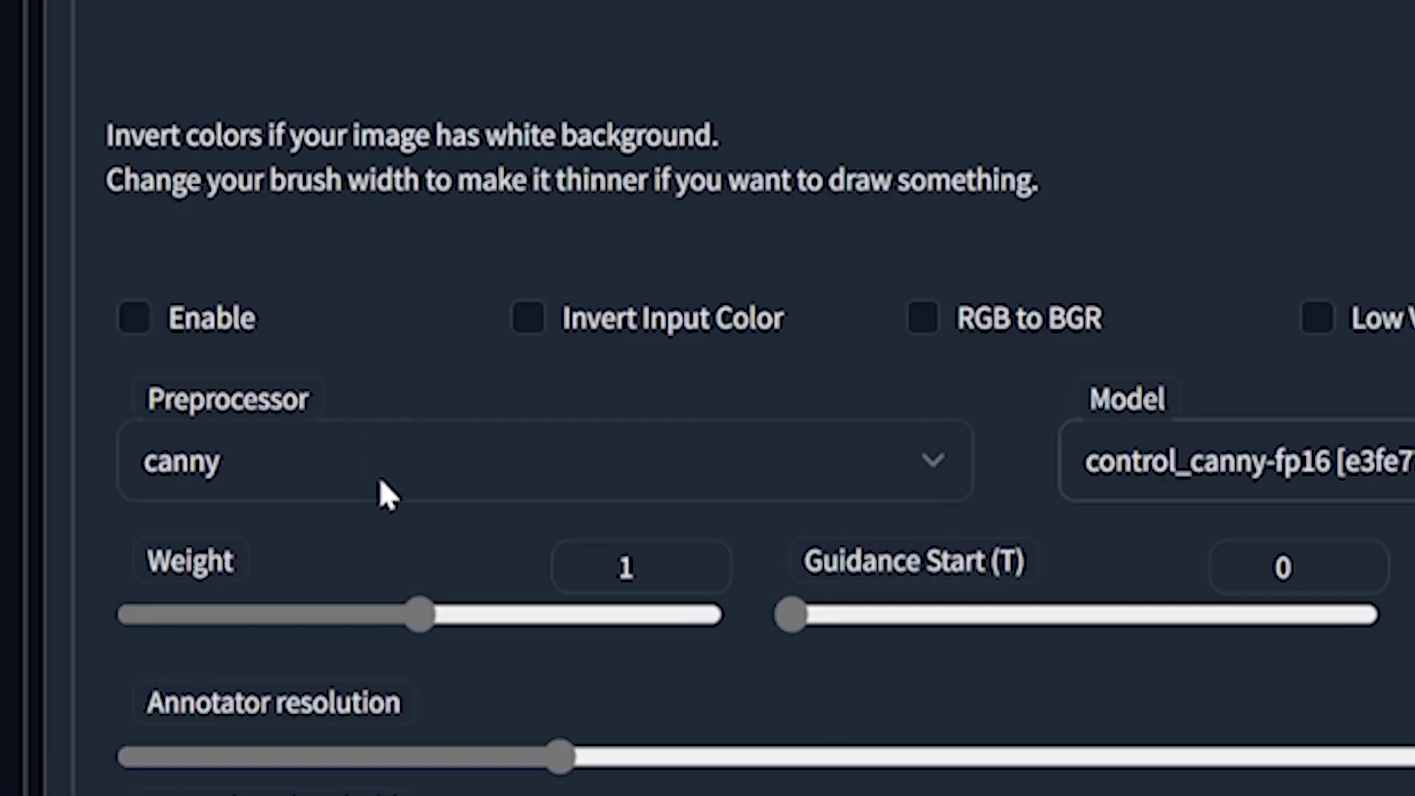
{"action": "left_click", "coordinate": [75, 445]}
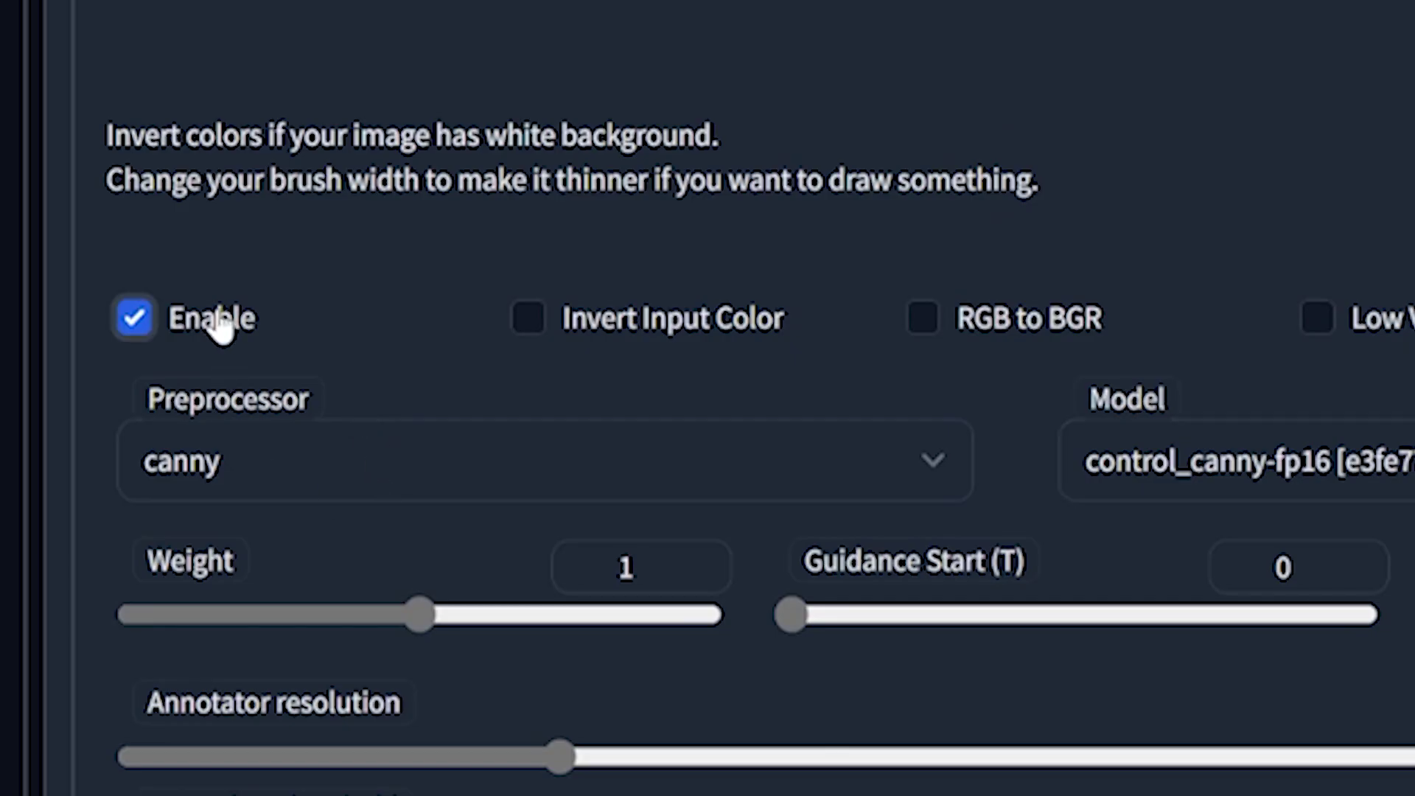
{"action": "left_click", "coordinate": [235, 472]}
{"action": "left_click", "coordinate": [241, 571]}
{"action": "left_click", "coordinate": [1216, 471]}
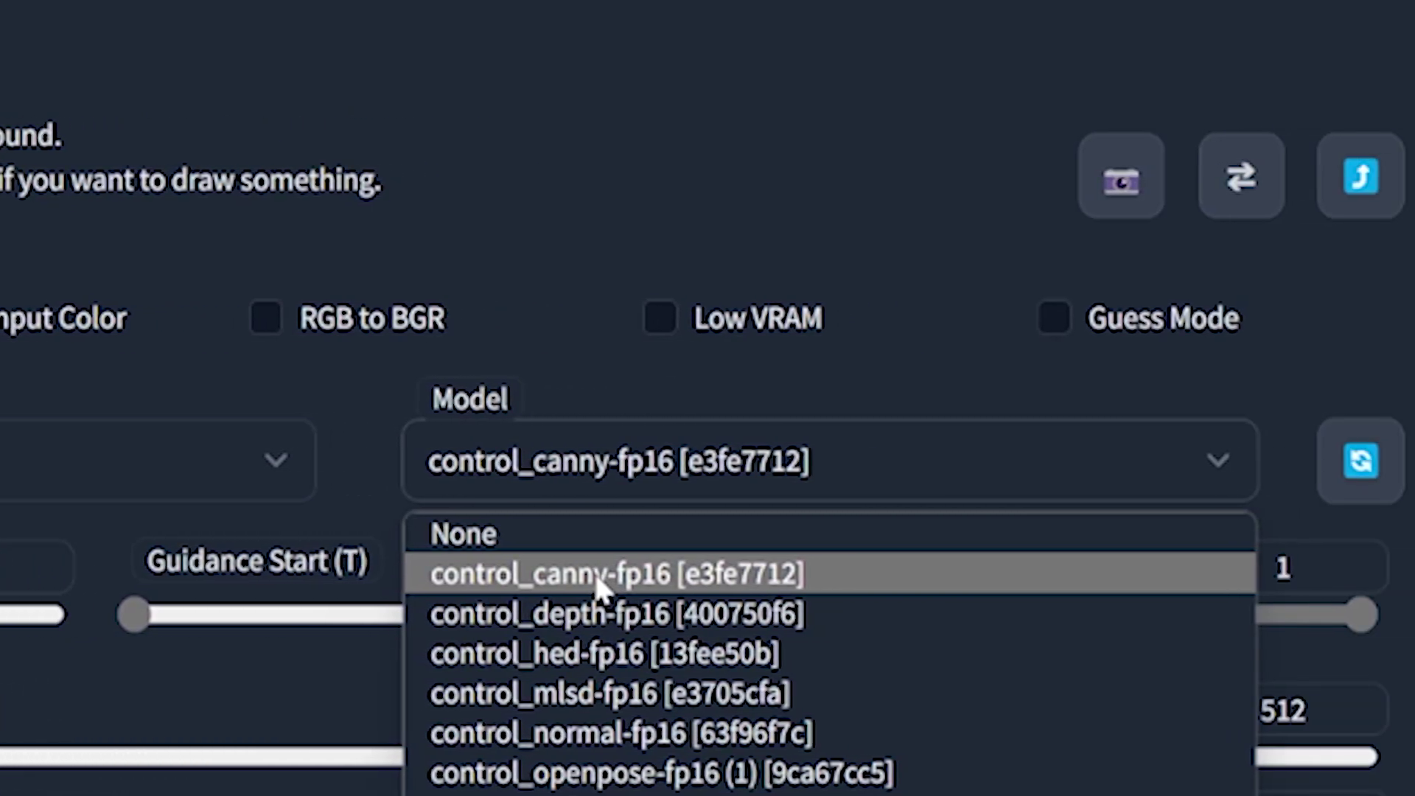
{"action": "left_click", "coordinate": [600, 583]}
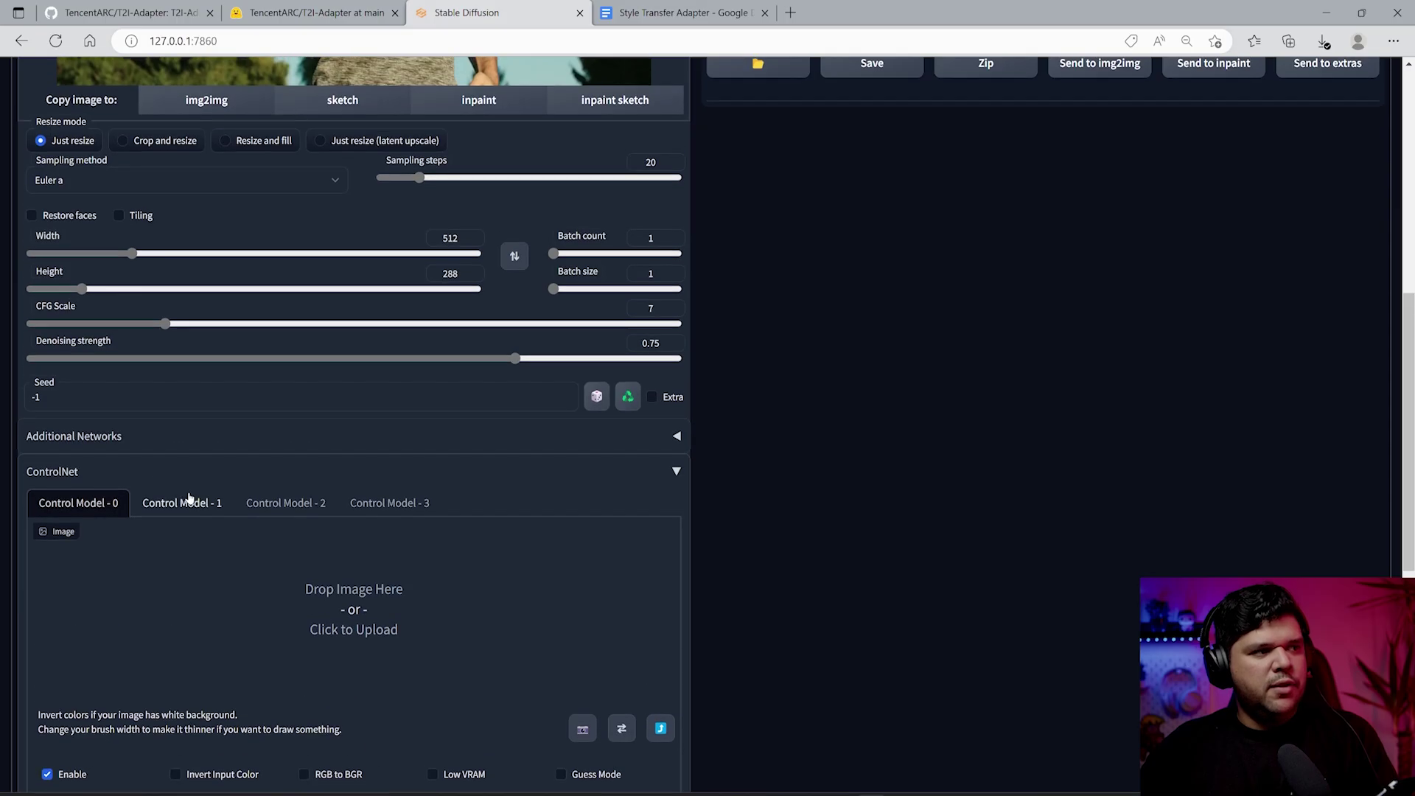
Step: Confirm Multi ControlNet max models amount is 4 in Settings > ControlNet and reload the UI
{"action": "left_click", "coordinate": [188, 502]}
{"action": "scroll", "coordinate": [237, 570], "scroll_direction": "down", "scroll_amount": 3}
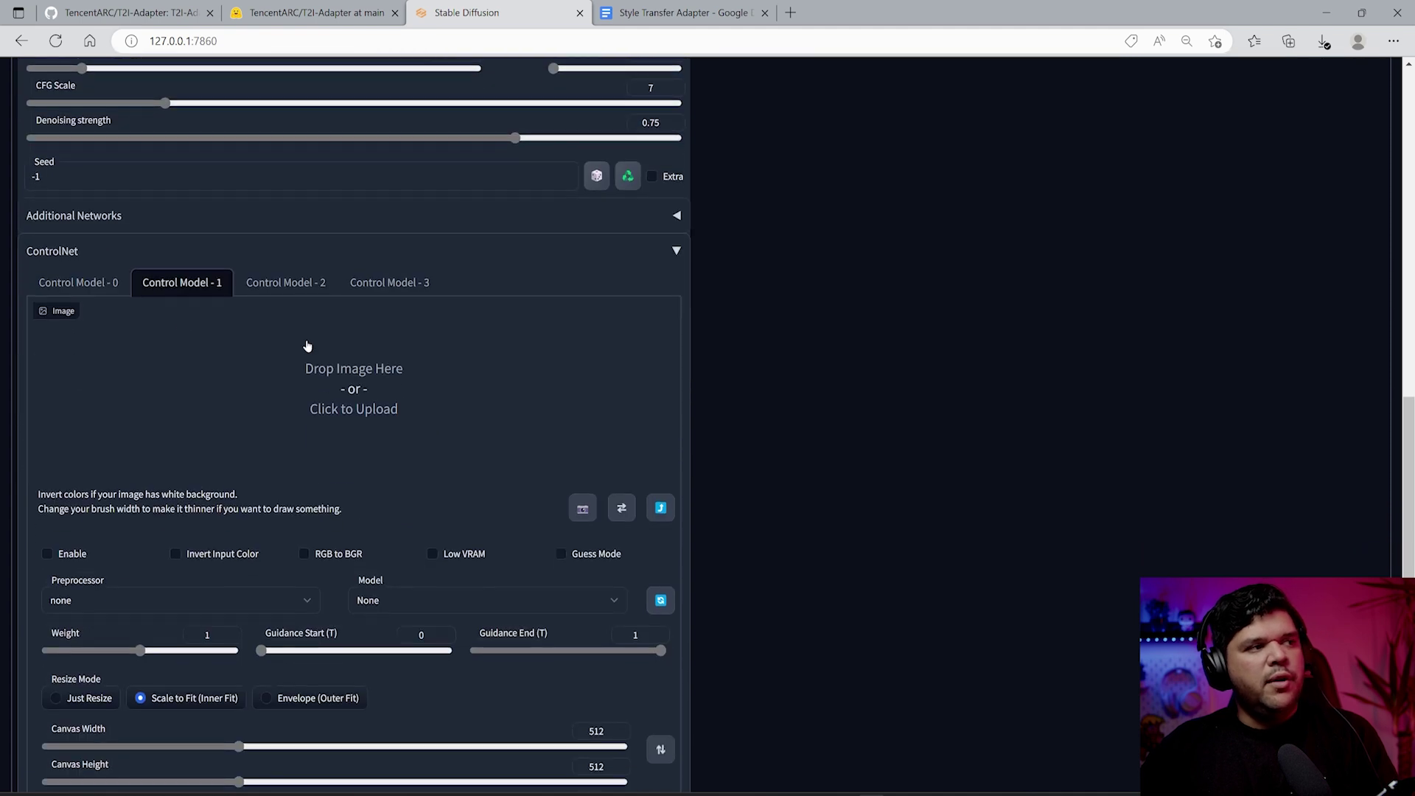
{"action": "scroll", "coordinate": [442, 467], "scroll_direction": "up", "scroll_amount": 10}
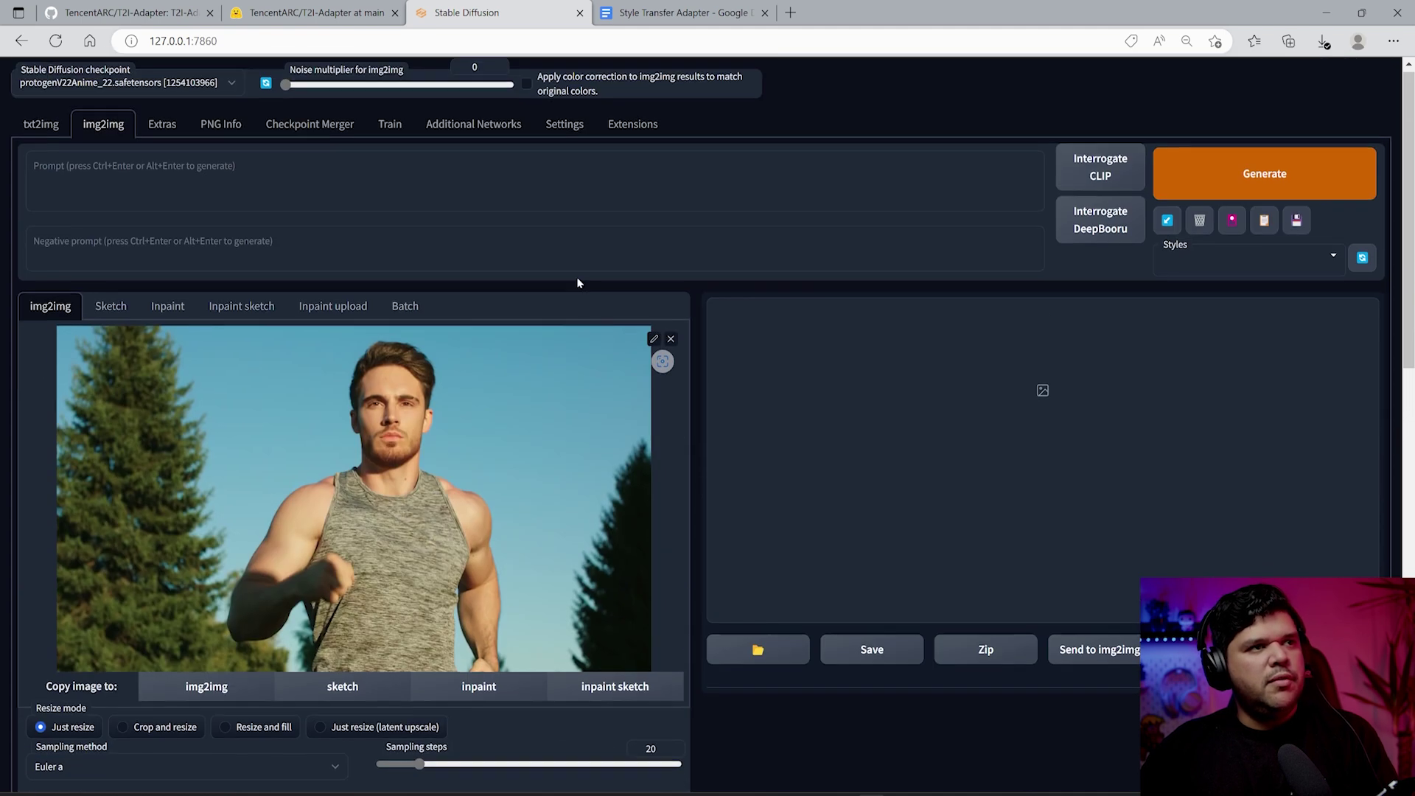
{"action": "left_click", "coordinate": [564, 130]}
{"action": "scroll", "coordinate": [291, 575], "scroll_direction": "down", "scroll_amount": 3}
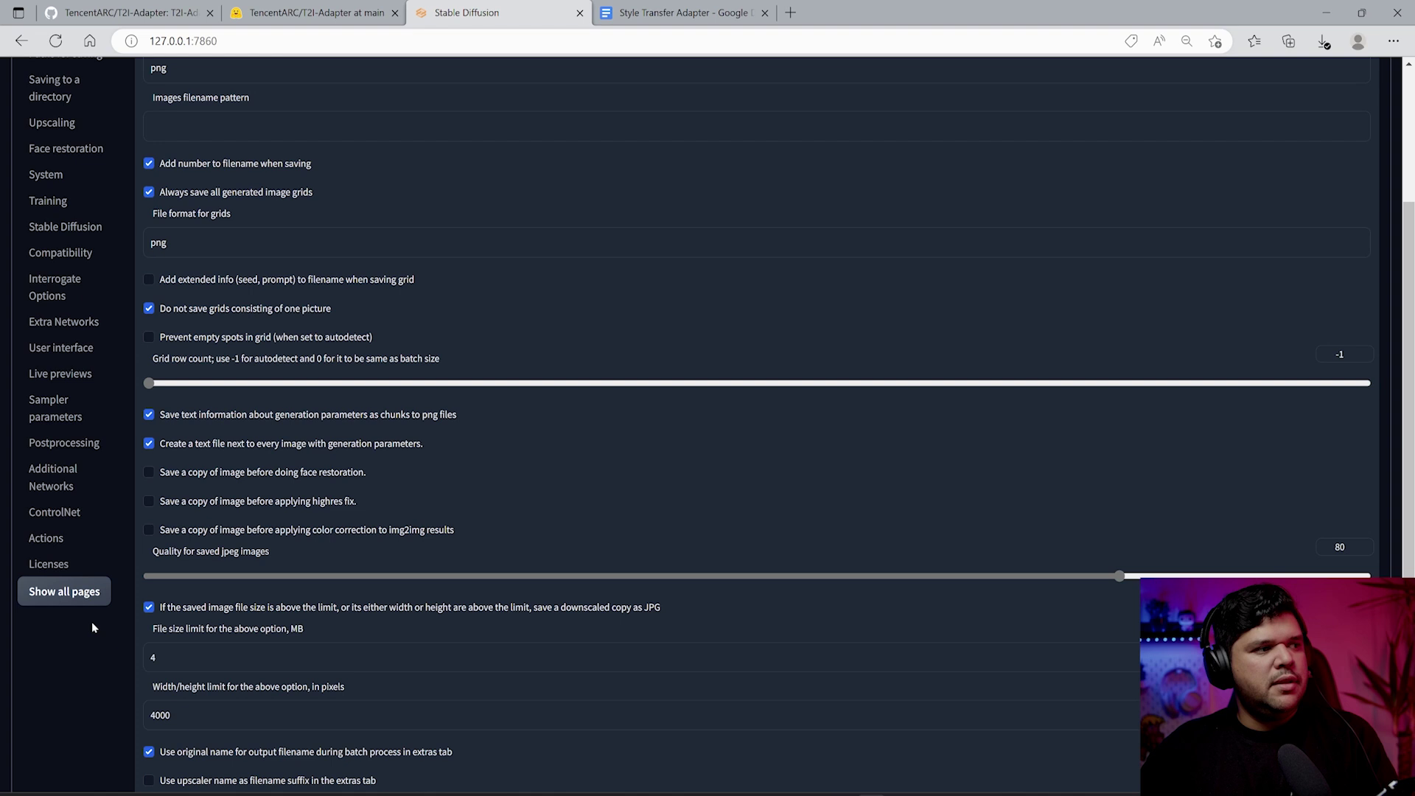
{"action": "left_click", "coordinate": [72, 510]}
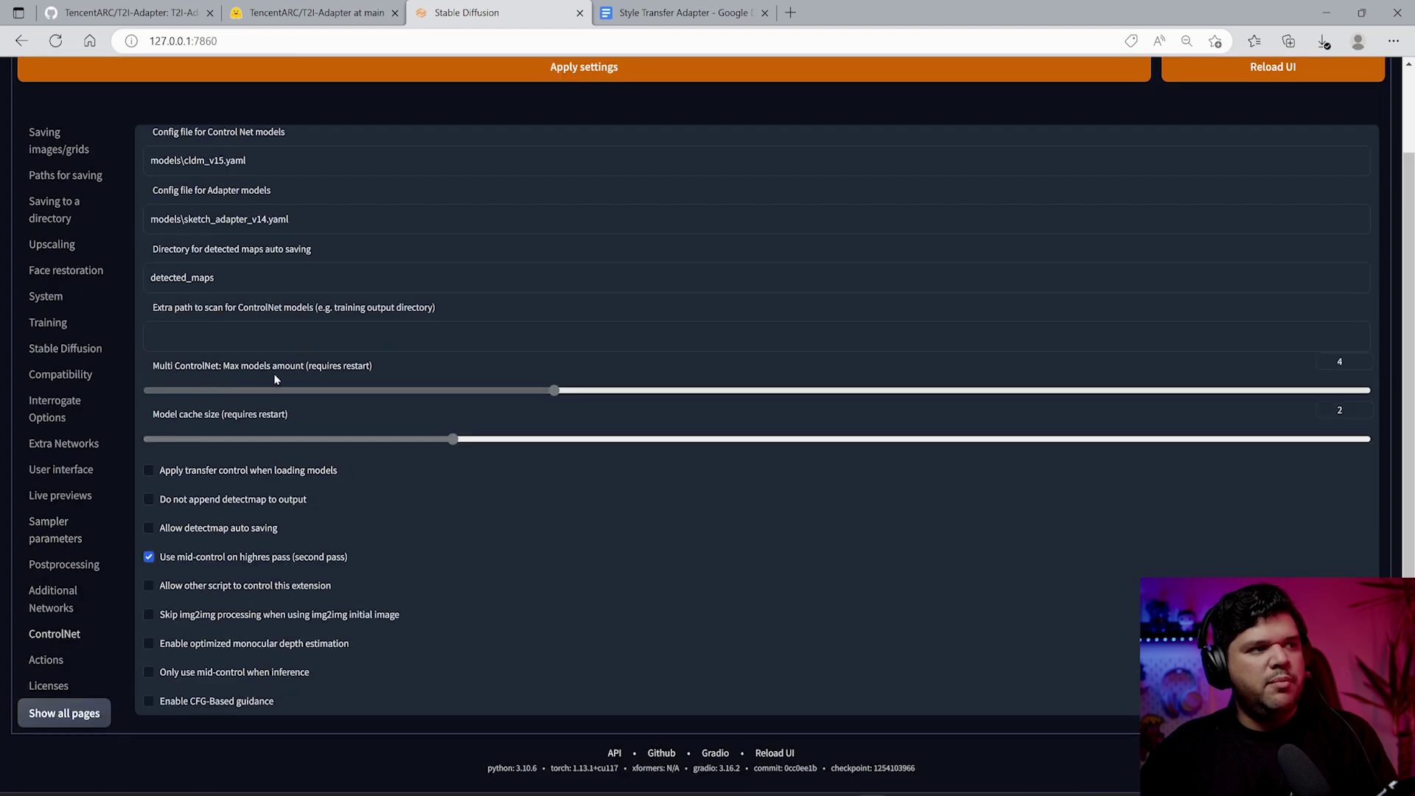
{"action": "scroll", "coordinate": [641, 401], "scroll_direction": "up", "scroll_amount": 2}
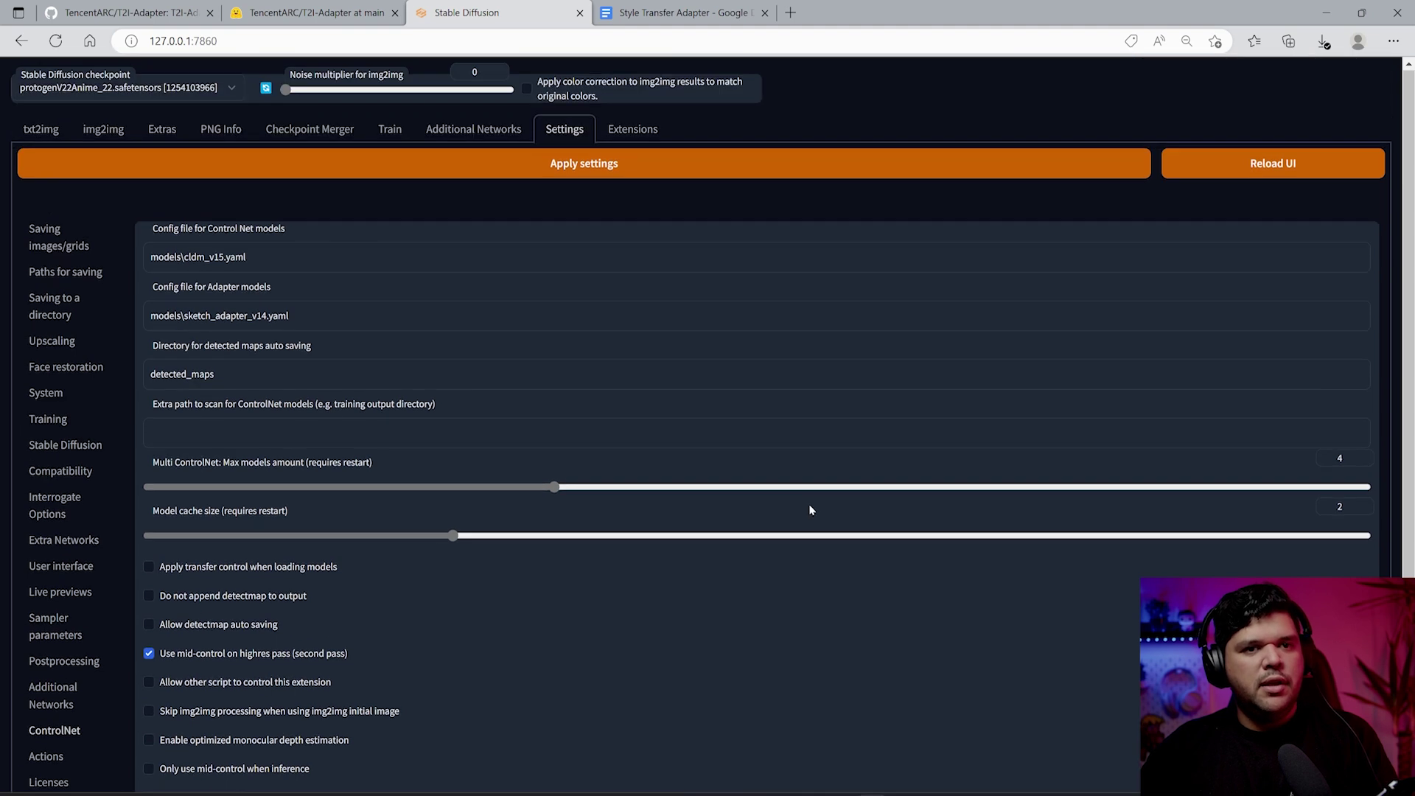
{"action": "left_click", "coordinate": [1199, 165]}
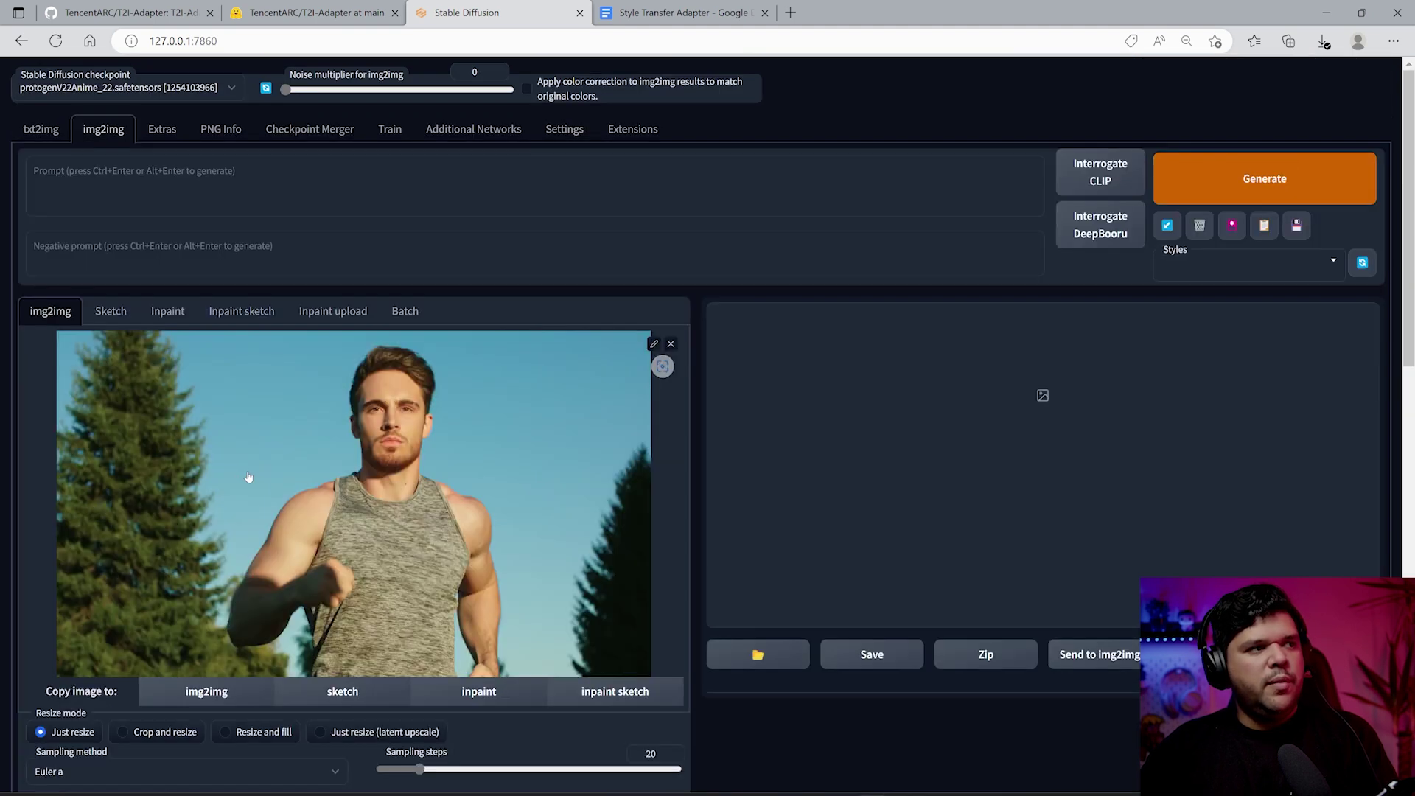
Step: Give Control Model - 1 the hed preprocessor and control_hed-fp16 model
{"action": "scroll", "coordinate": [308, 490], "scroll_direction": "down", "scroll_amount": 7}
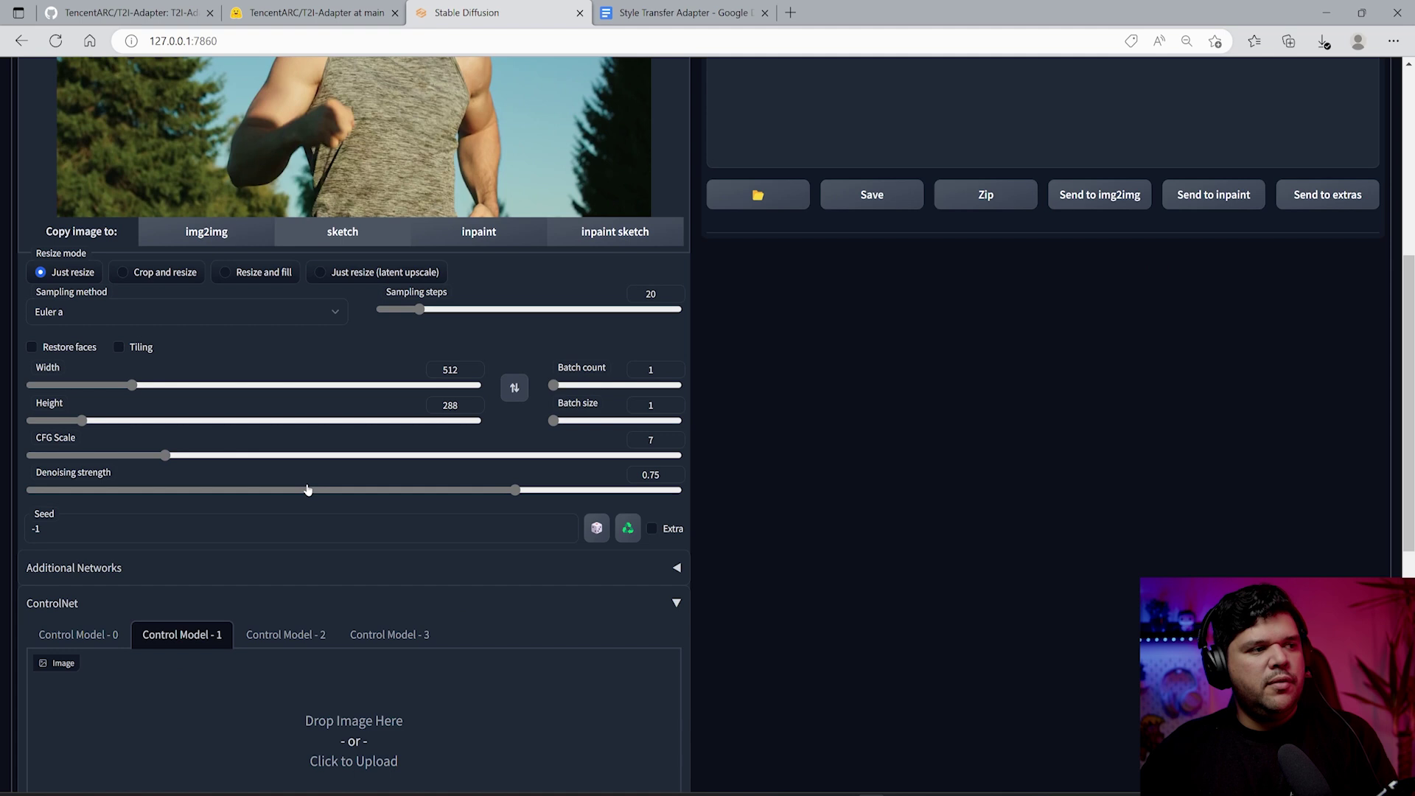
{"action": "scroll", "coordinate": [308, 490], "scroll_direction": "down", "scroll_amount": 4}
{"action": "scroll", "coordinate": [186, 421], "scroll_direction": "down", "scroll_amount": 3}
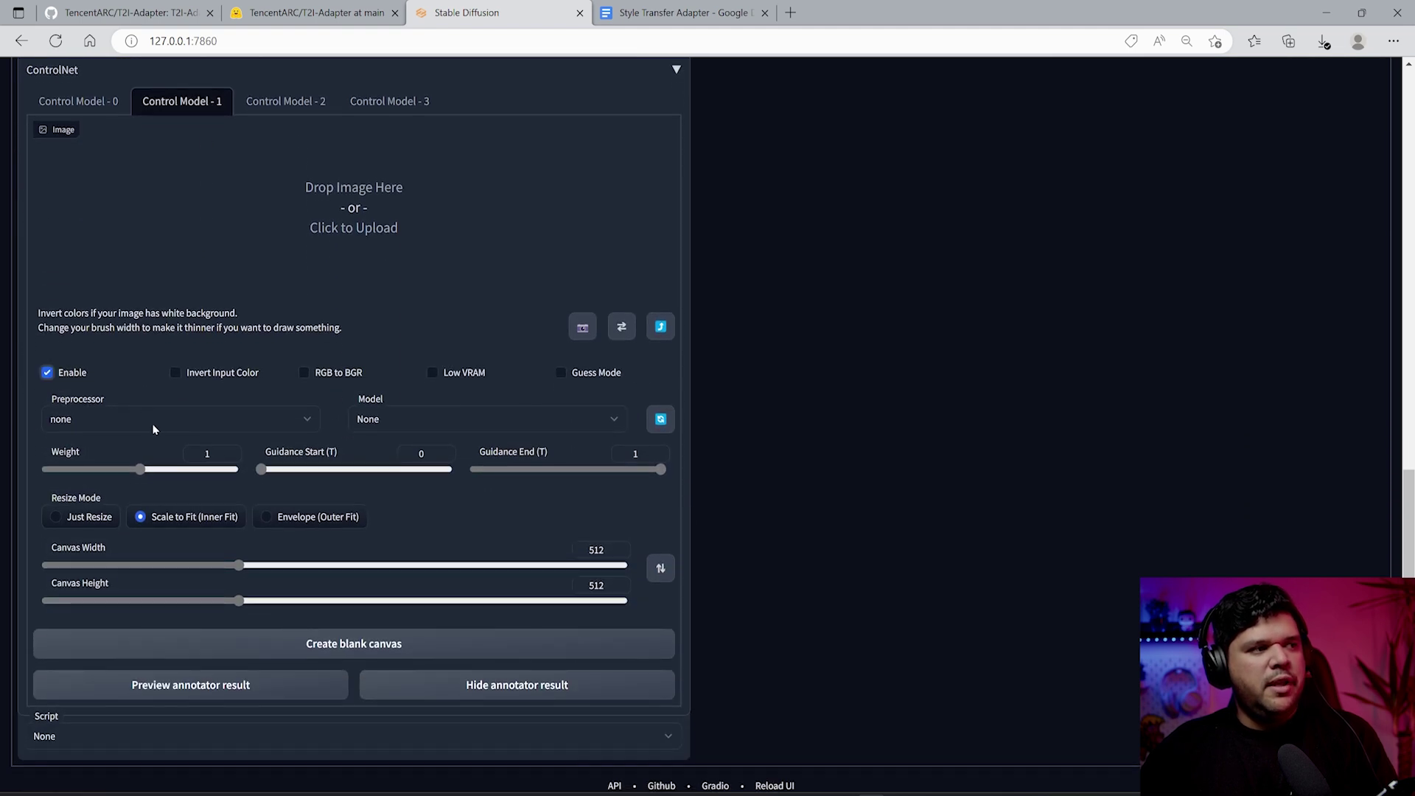
{"action": "left_click", "coordinate": [153, 429]}
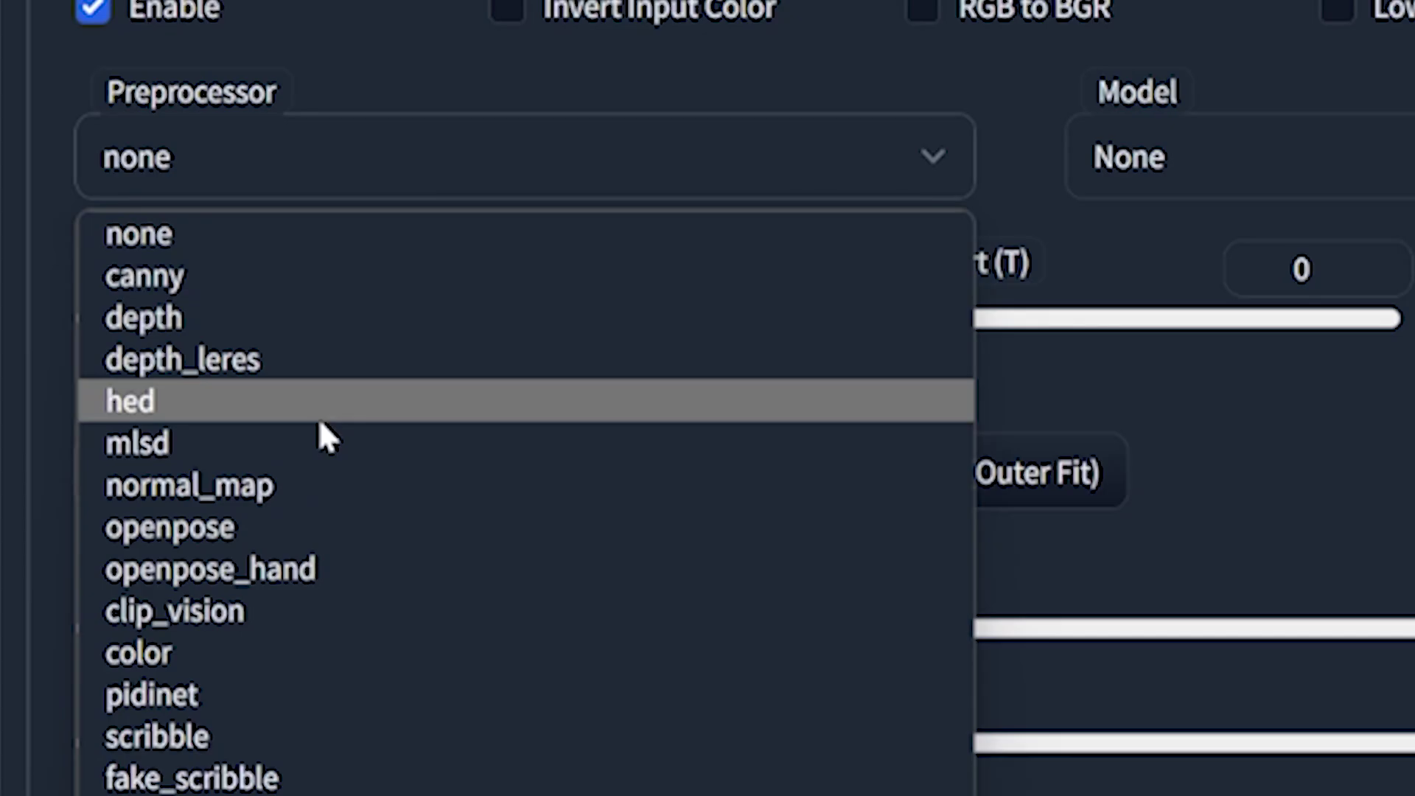
{"action": "left_click", "coordinate": [320, 420]}
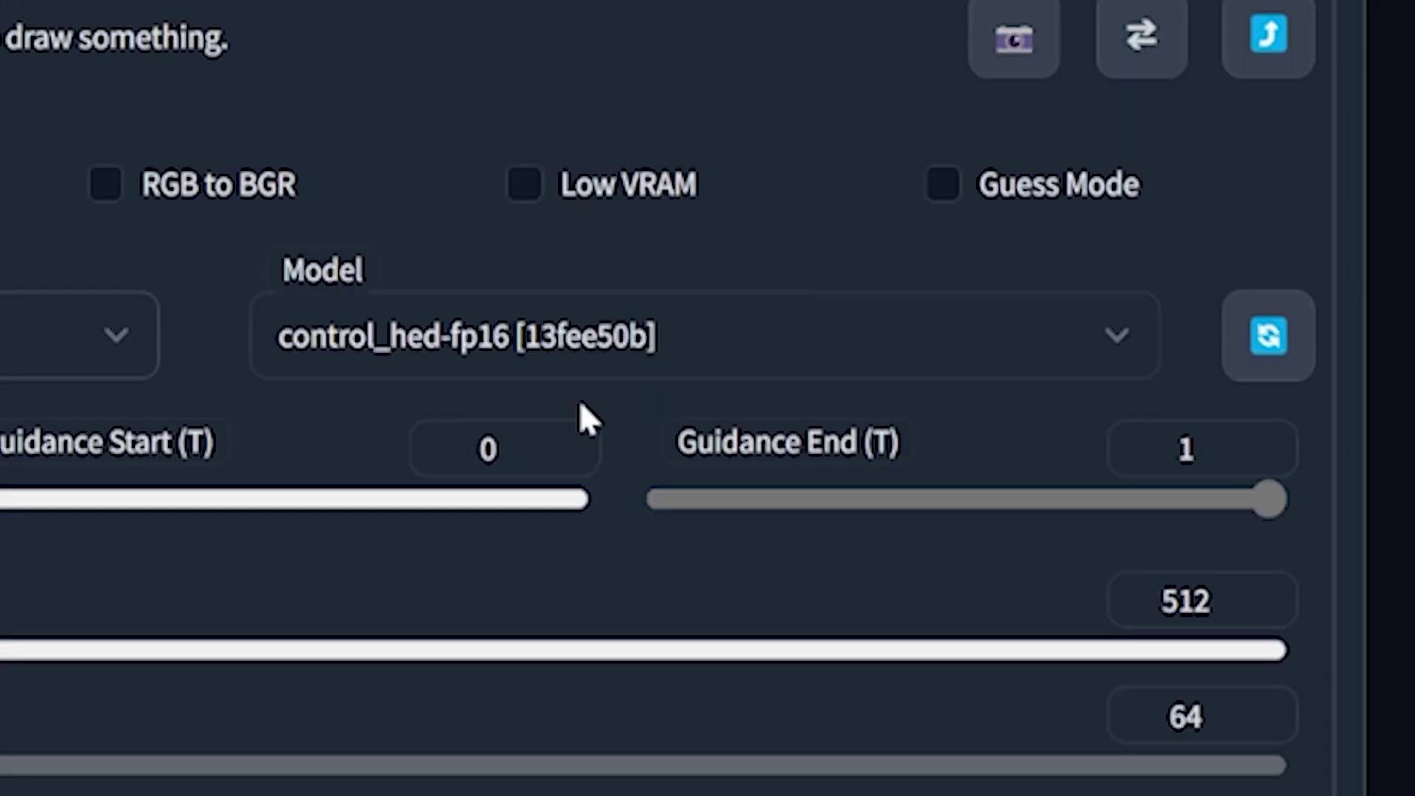
{"action": "left_click", "coordinate": [608, 343]}
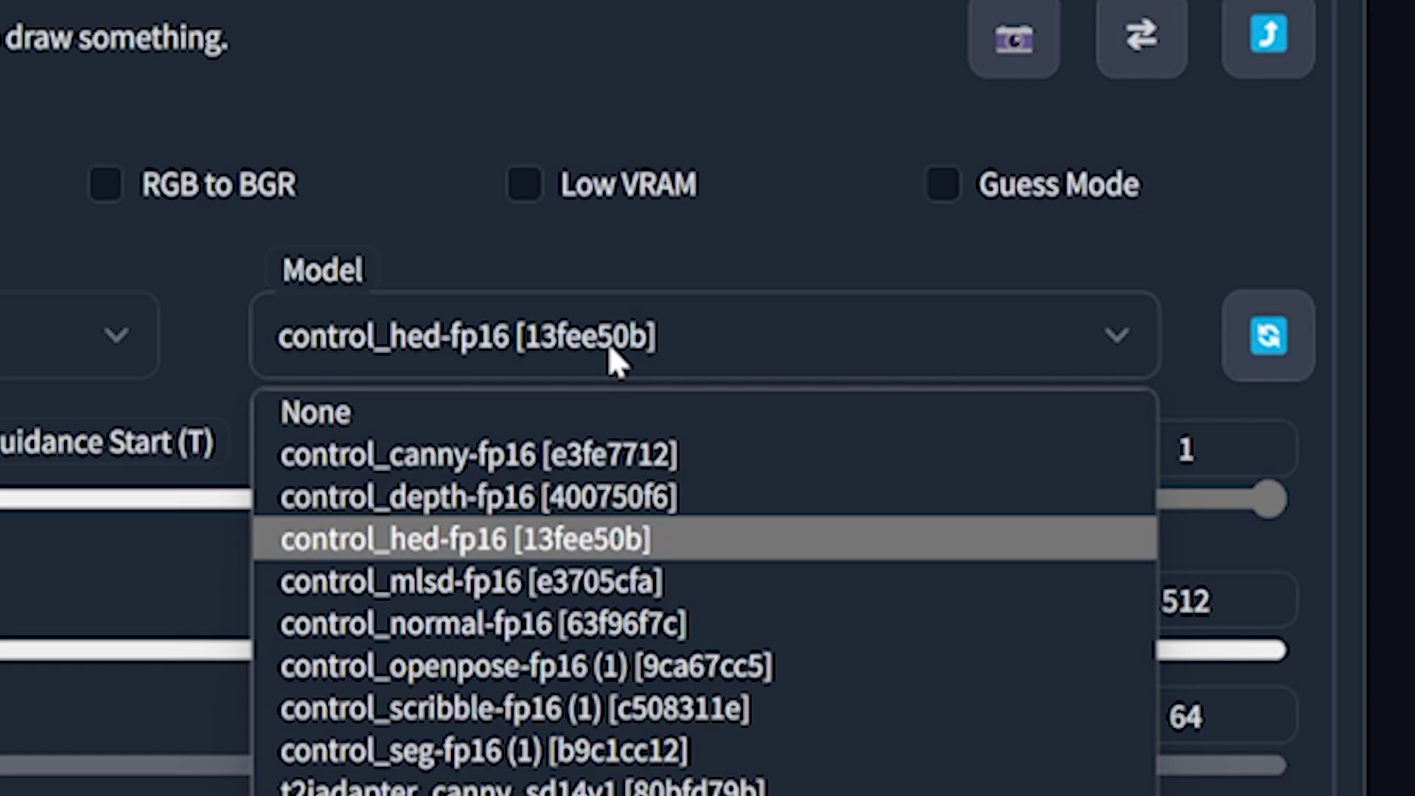
{"action": "left_click", "coordinate": [567, 540]}
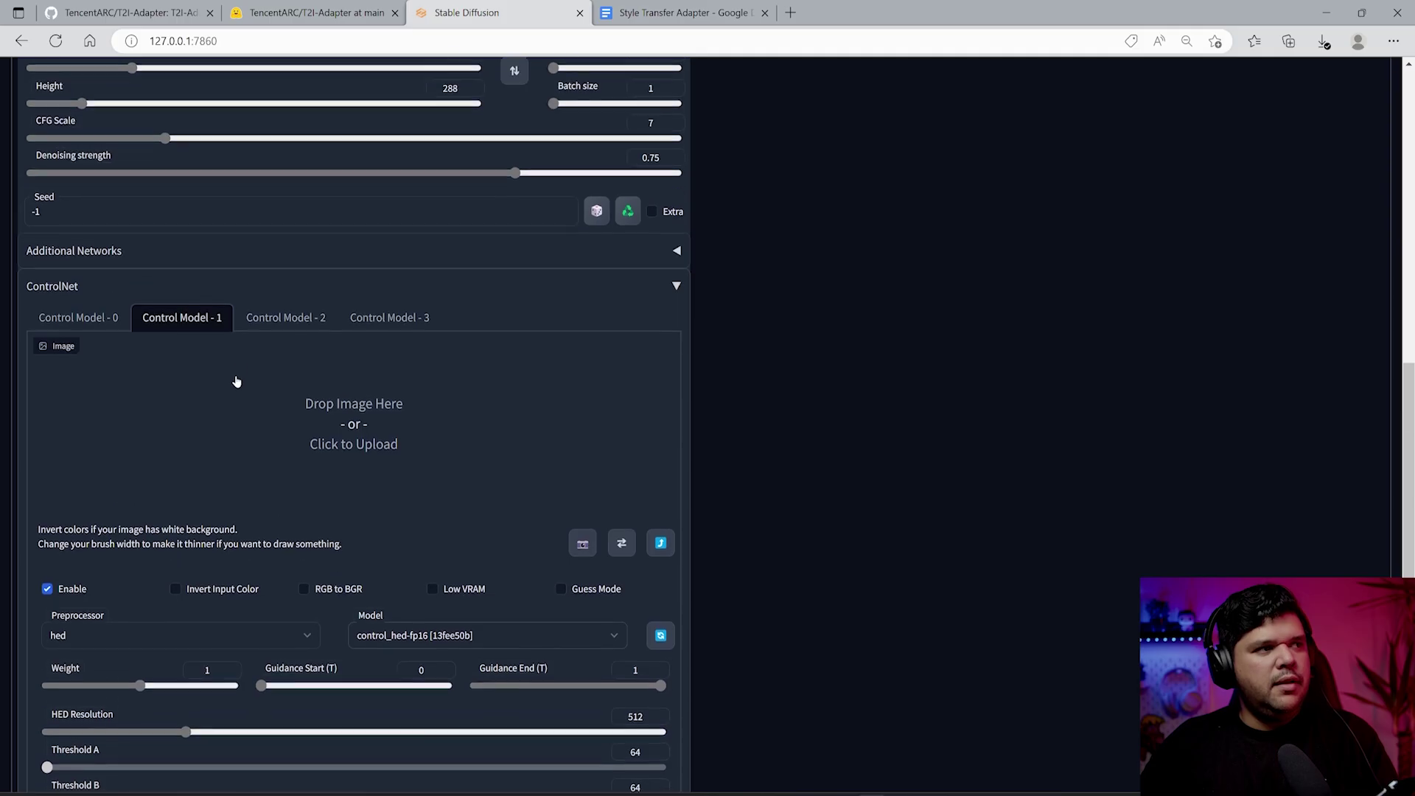
{"action": "left_click", "coordinate": [279, 317]}
{"action": "scroll", "coordinate": [187, 577], "scroll_direction": "down", "scroll_amount": 2}
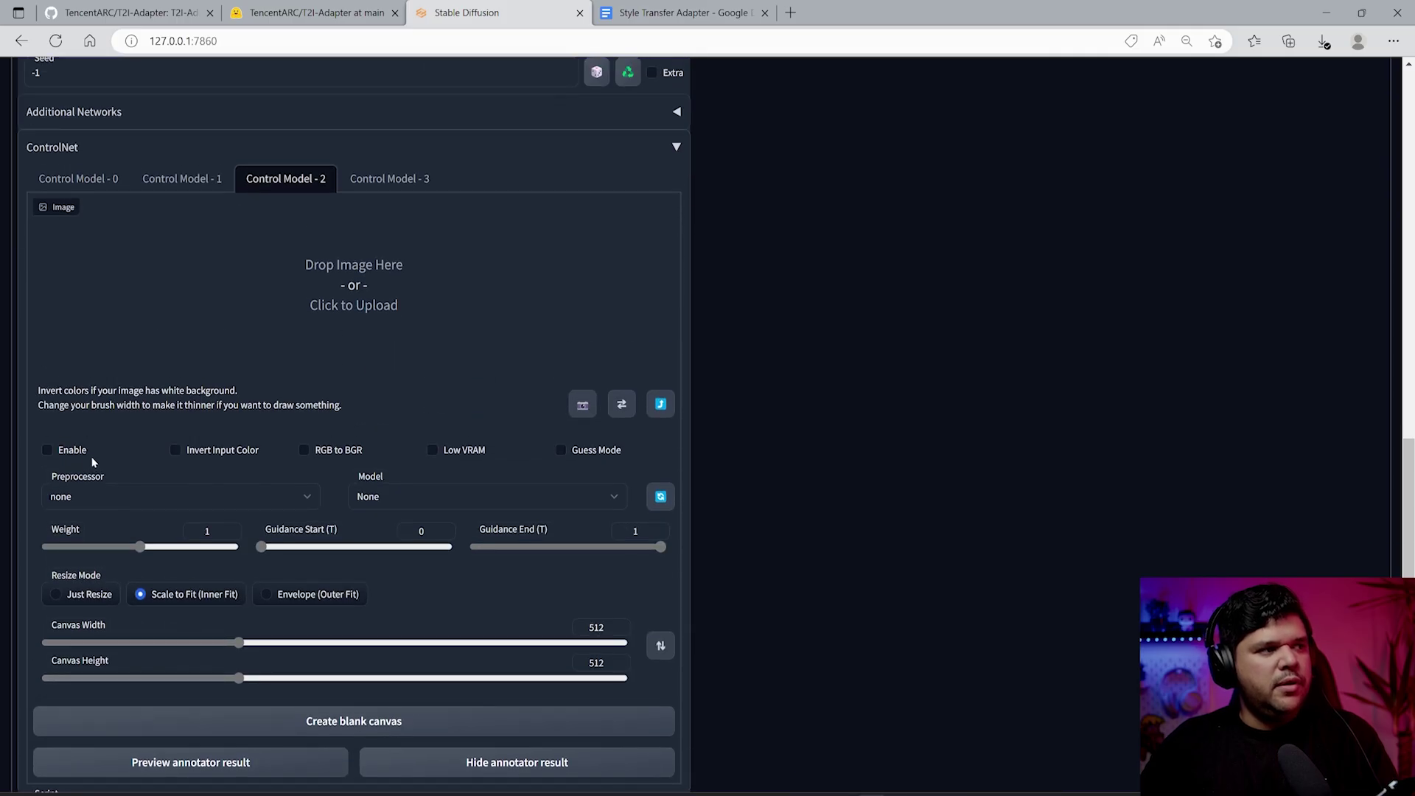
Step: Set Control Model - 2 to clip_vision with t2iadapter_style_sd14v1 and drop in the Starry Night image
{"action": "left_click", "coordinate": [131, 507]}
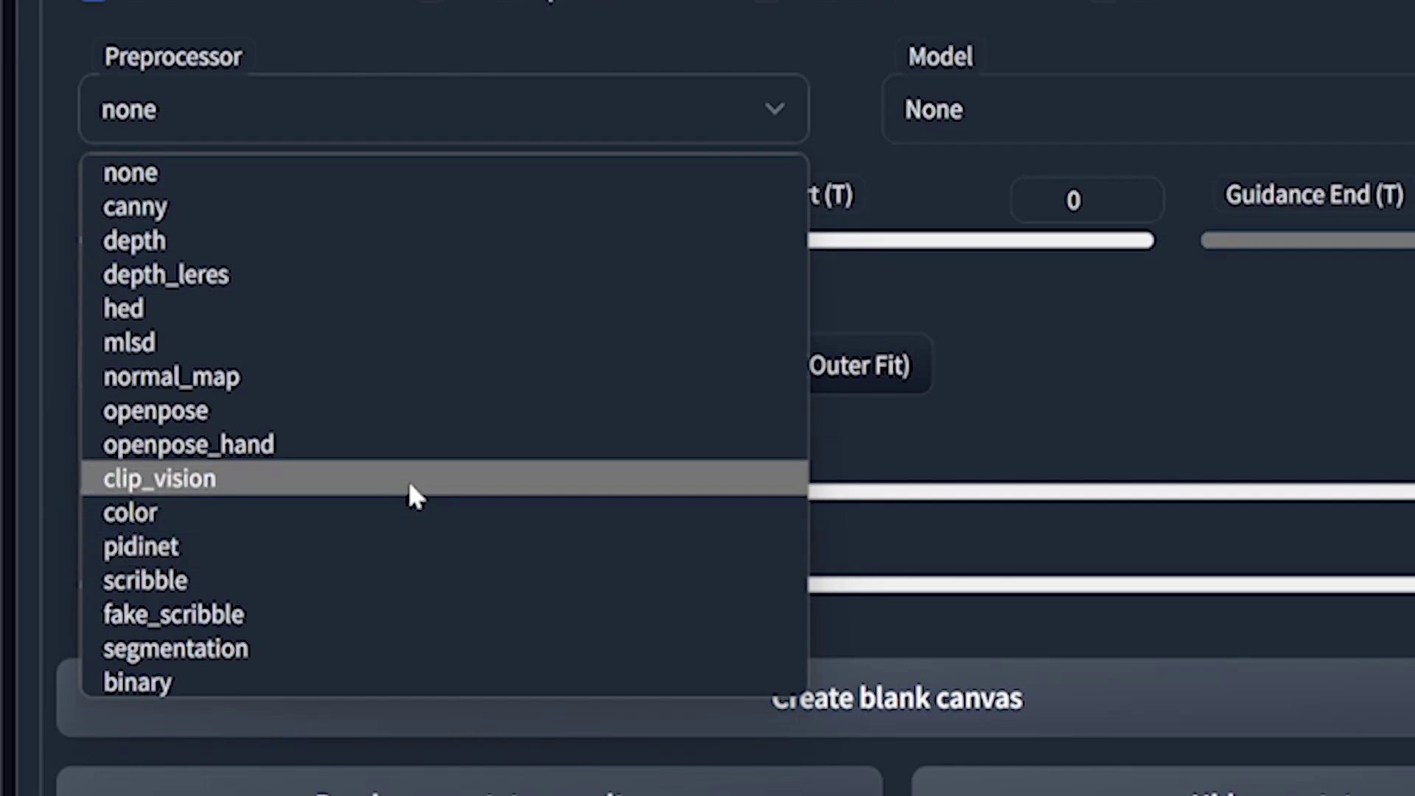
{"action": "left_click", "coordinate": [411, 479]}
{"action": "left_click", "coordinate": [974, 122]}
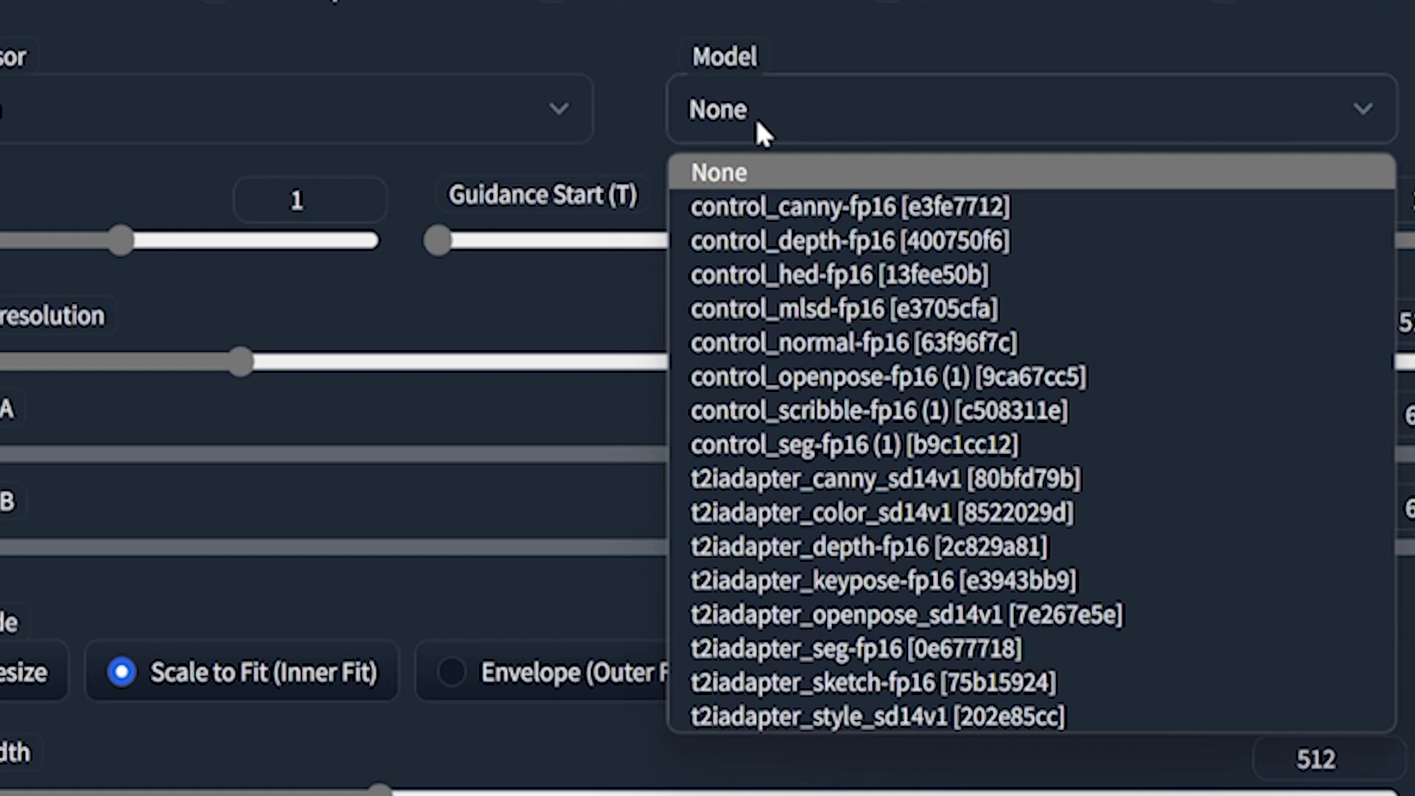
{"action": "left_click", "coordinate": [958, 717]}
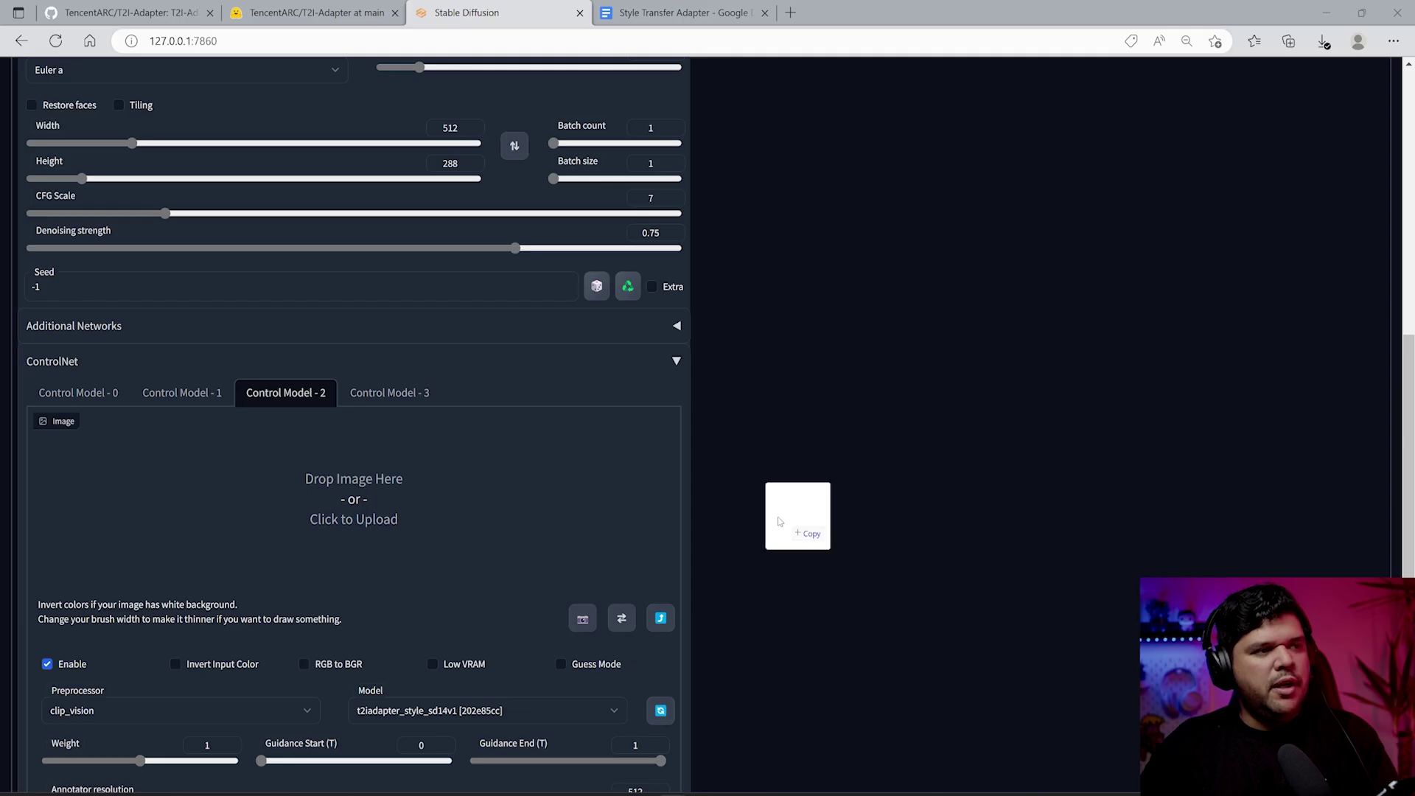
{"action": "left_click_drag", "start_coordinate": [1414, 343], "coordinate": [860, 302]}
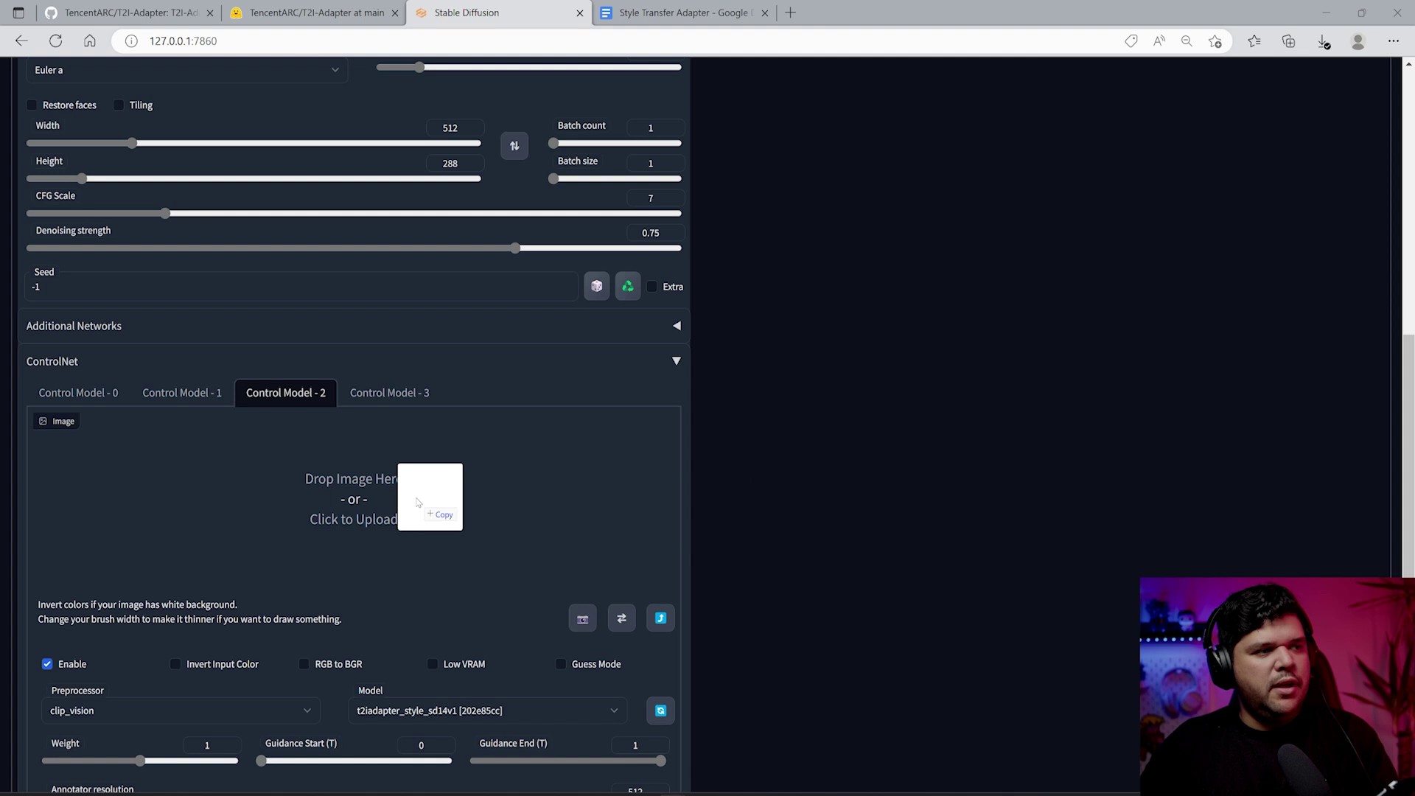
{"action": "left_click_drag", "start_coordinate": [416, 503], "coordinate": [418, 504]}
{"action": "scroll", "coordinate": [515, 591], "scroll_direction": "up", "scroll_amount": 10}
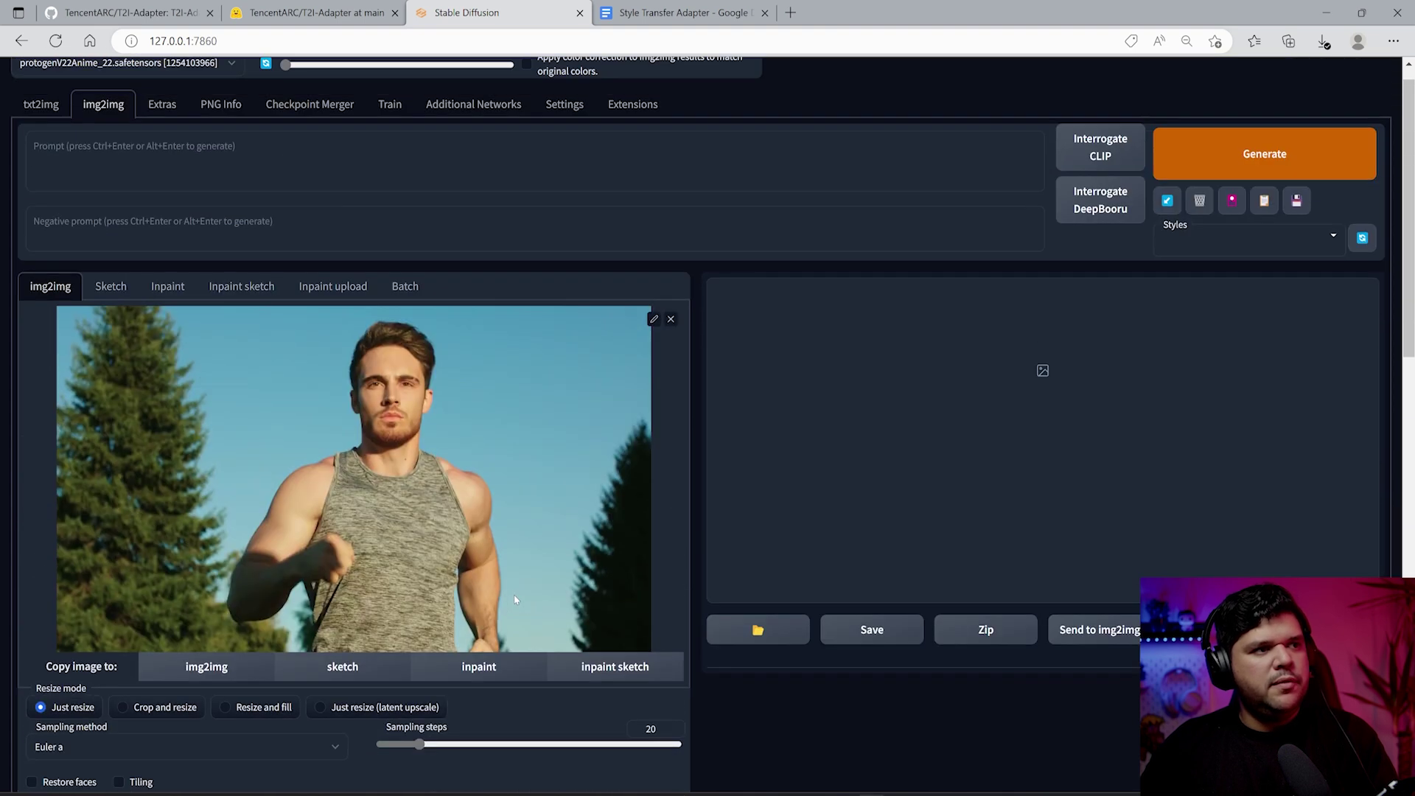
{"action": "scroll", "coordinate": [515, 599], "scroll_direction": "down", "scroll_amount": 7}
Step: Set denoising strength to 1 and generate the stylised image
{"action": "scroll", "coordinate": [480, 641], "scroll_direction": "up", "scroll_amount": 6}
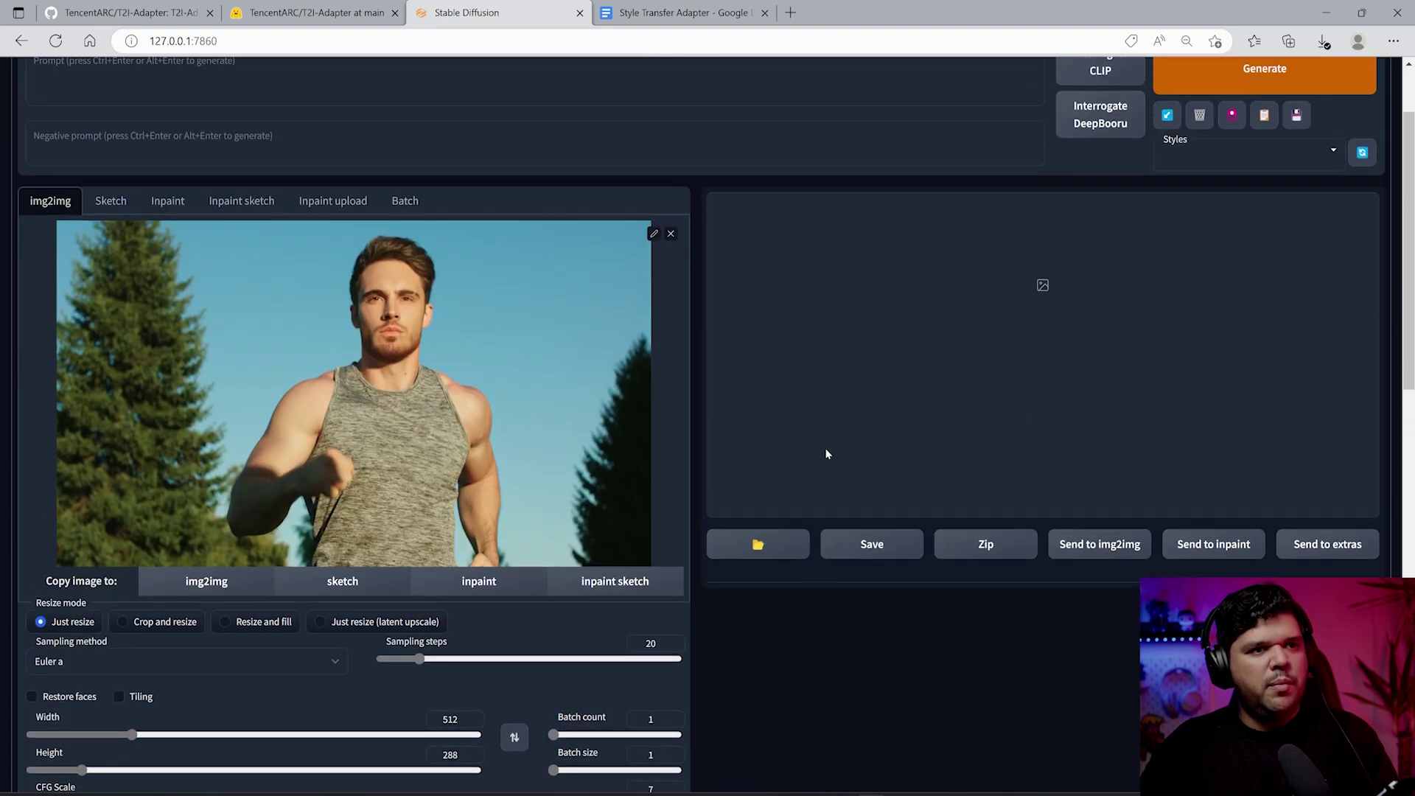
{"action": "scroll", "coordinate": [840, 562], "scroll_direction": "down", "scroll_amount": 3}
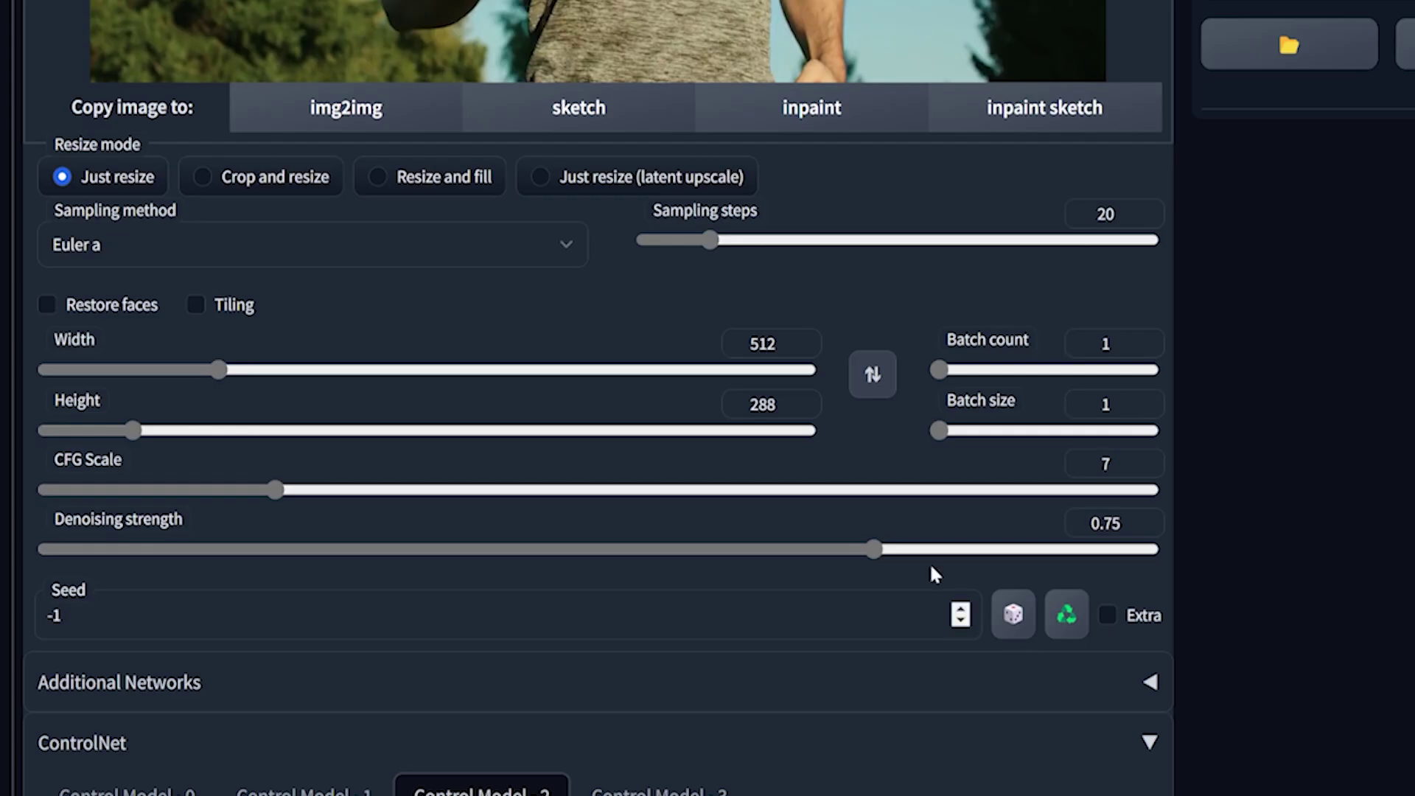
{"action": "left_click_drag", "start_coordinate": [933, 551], "coordinate": [1222, 559]}
{"action": "scroll", "coordinate": [1294, 699], "scroll_direction": "up", "scroll_amount": 6}
{"action": "scroll", "coordinate": [1297, 689], "scroll_direction": "down", "scroll_amount": 1}
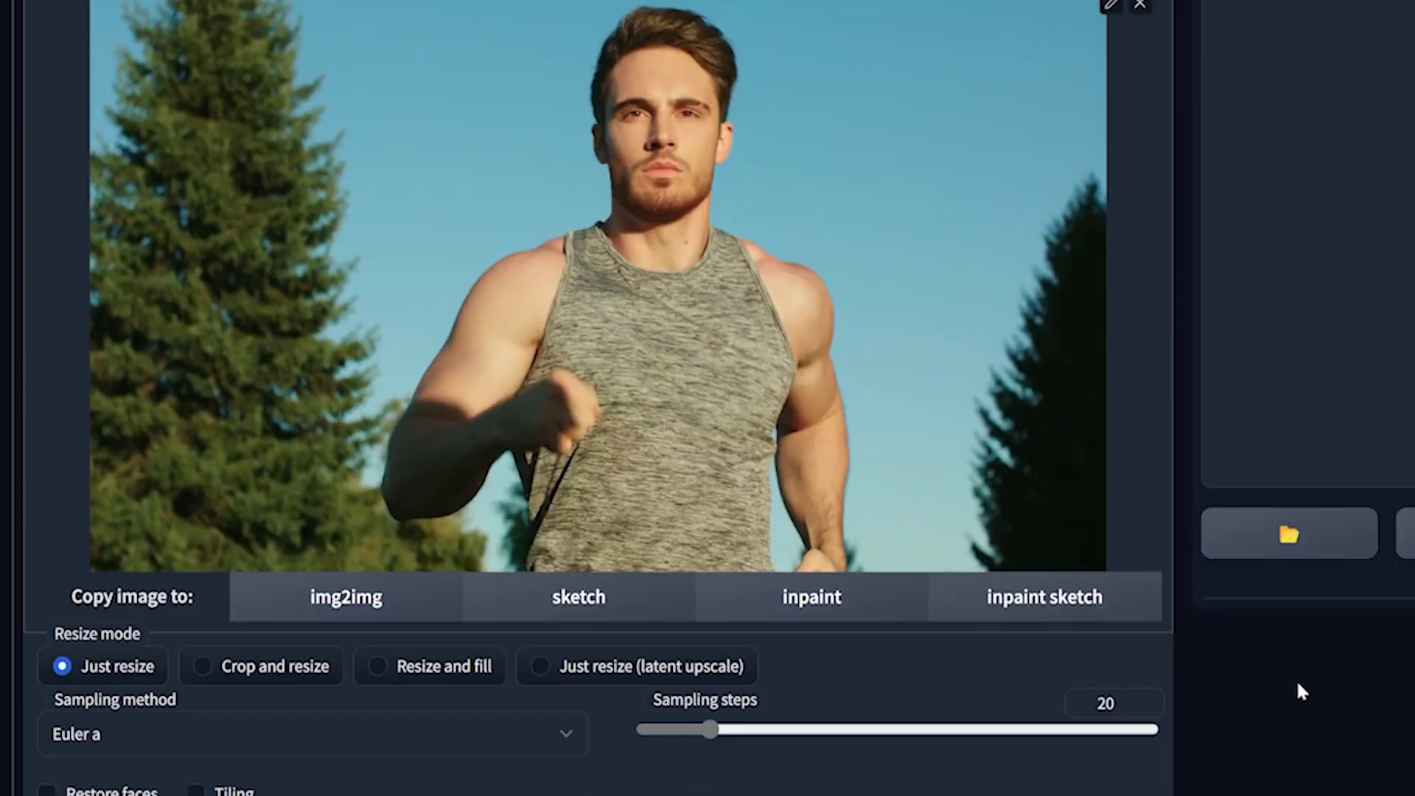
{"action": "scroll", "coordinate": [1297, 689], "scroll_direction": "down", "scroll_amount": 5}
{"action": "scroll", "coordinate": [761, 701], "scroll_direction": "up", "scroll_amount": 10}
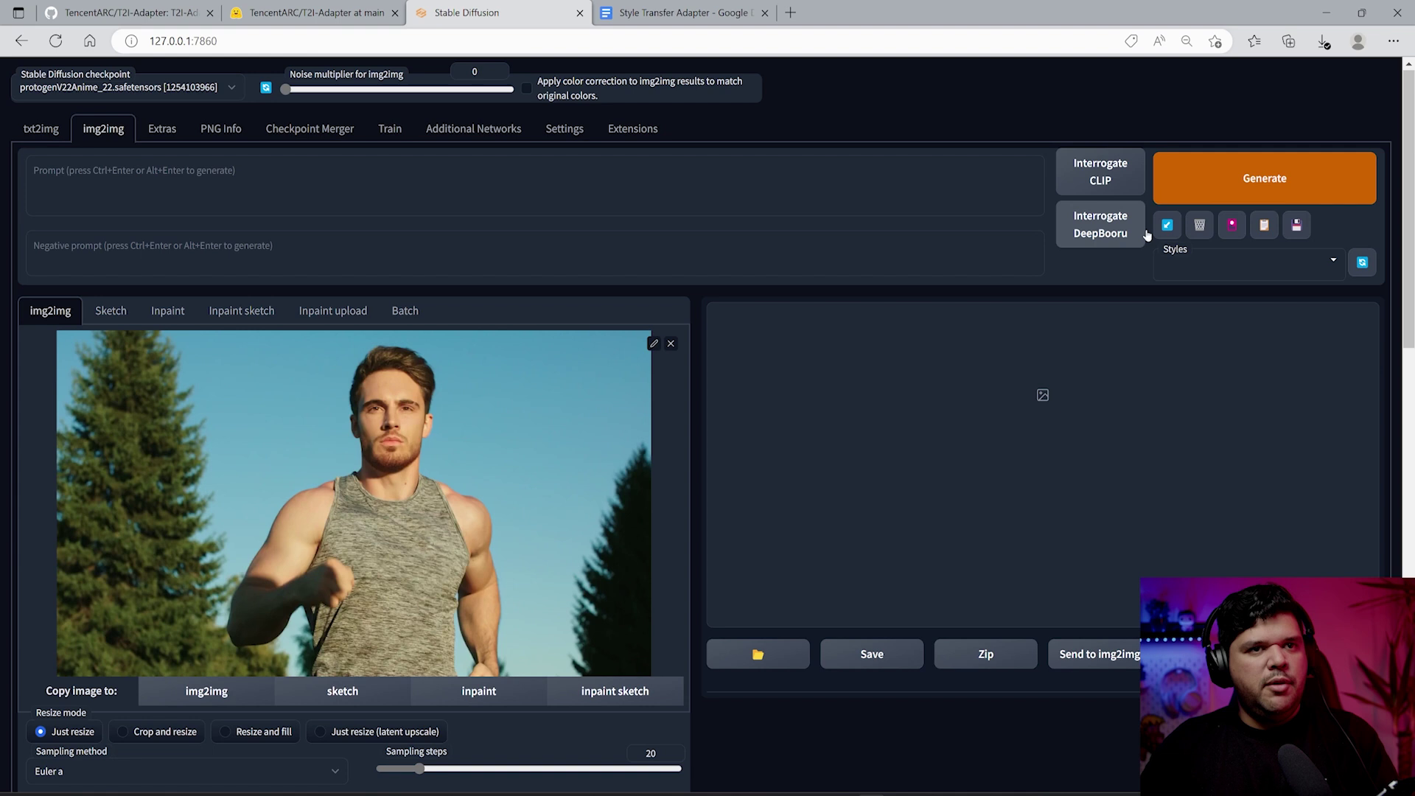
{"action": "left_click", "coordinate": [1213, 195]}
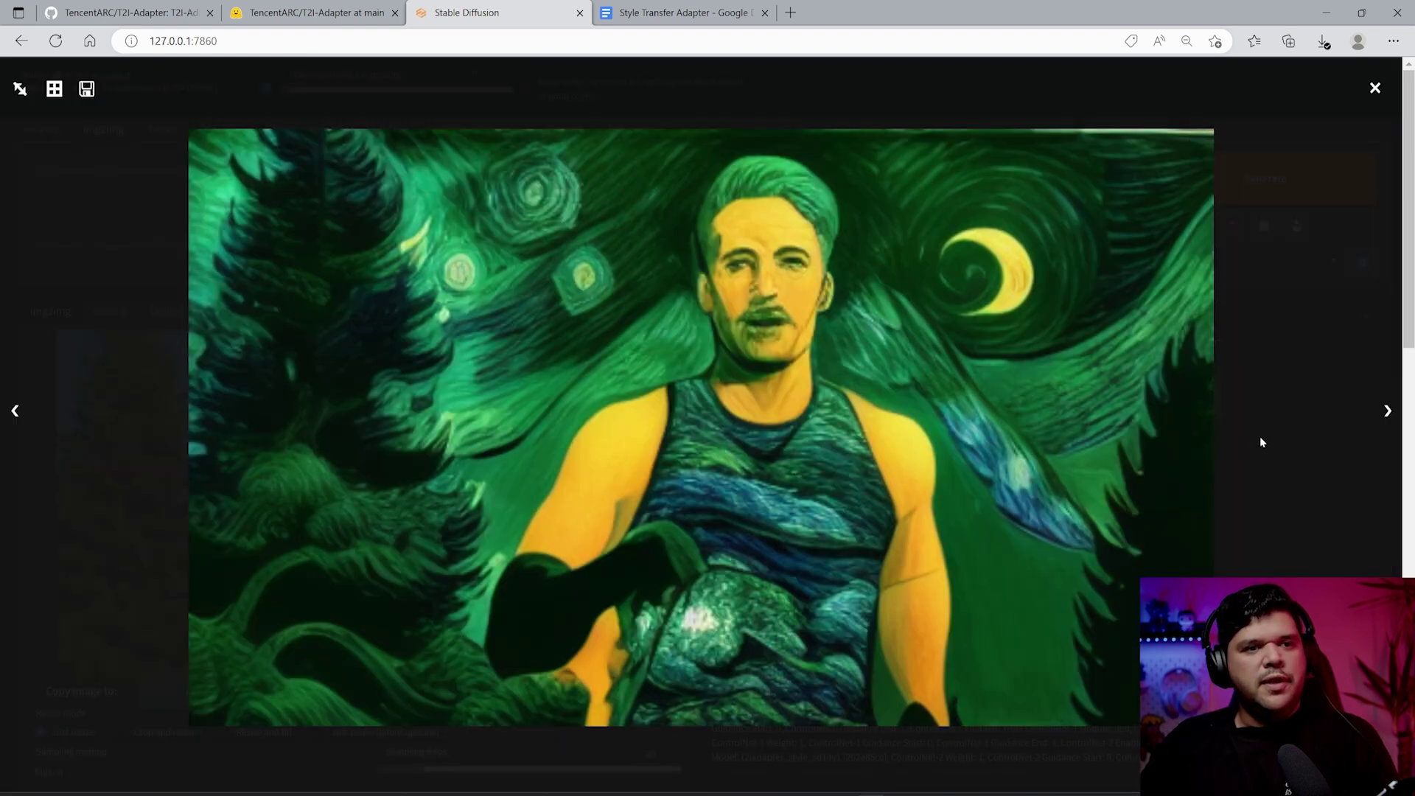
Step: View the result full size, switching from the edge map to the Starry Night–styled runner
{"action": "left_click", "coordinate": [1259, 436]}
{"action": "scroll", "coordinate": [730, 616], "scroll_direction": "down", "scroll_amount": 1}
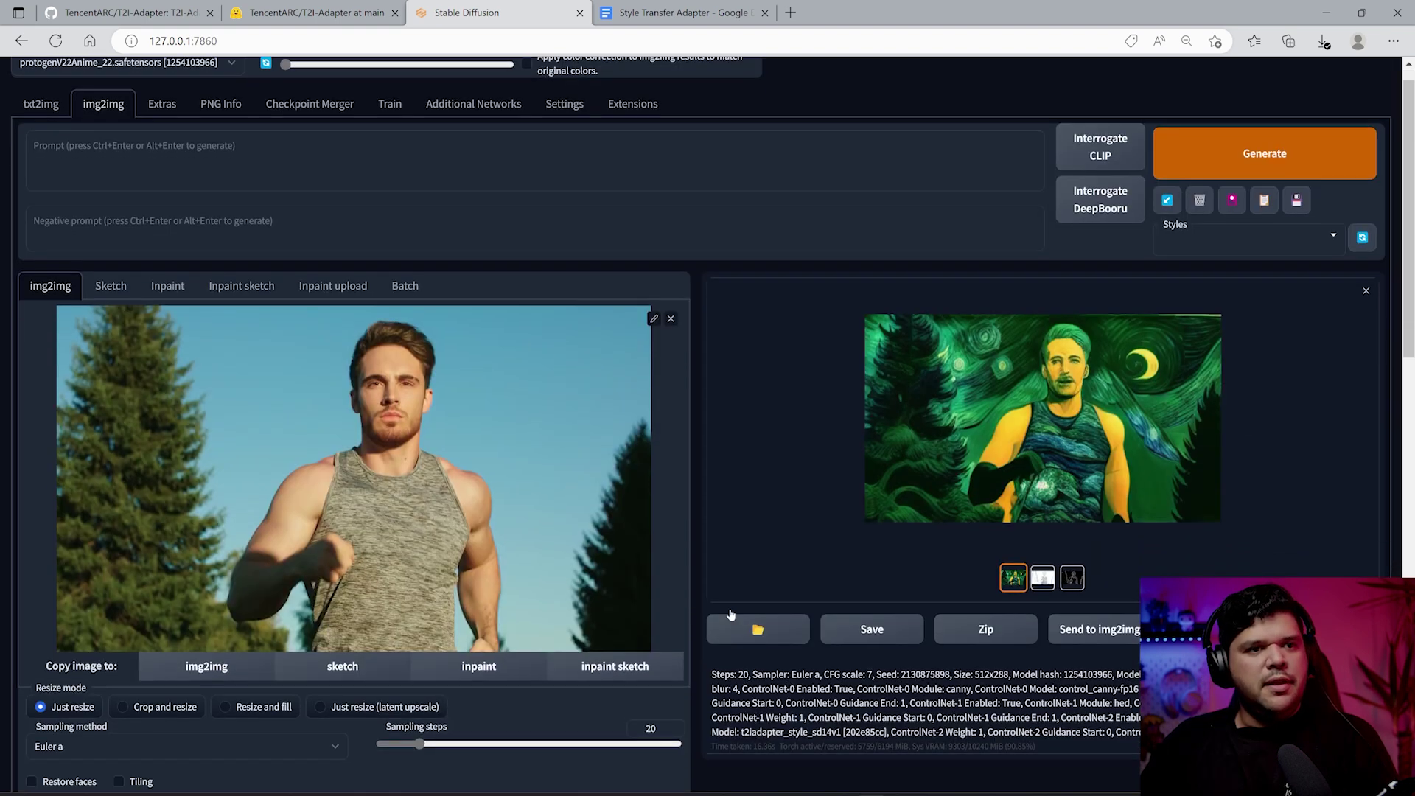
{"action": "scroll", "coordinate": [726, 613], "scroll_direction": "down", "scroll_amount": 10}
{"action": "scroll", "coordinate": [572, 590], "scroll_direction": "up", "scroll_amount": 10}
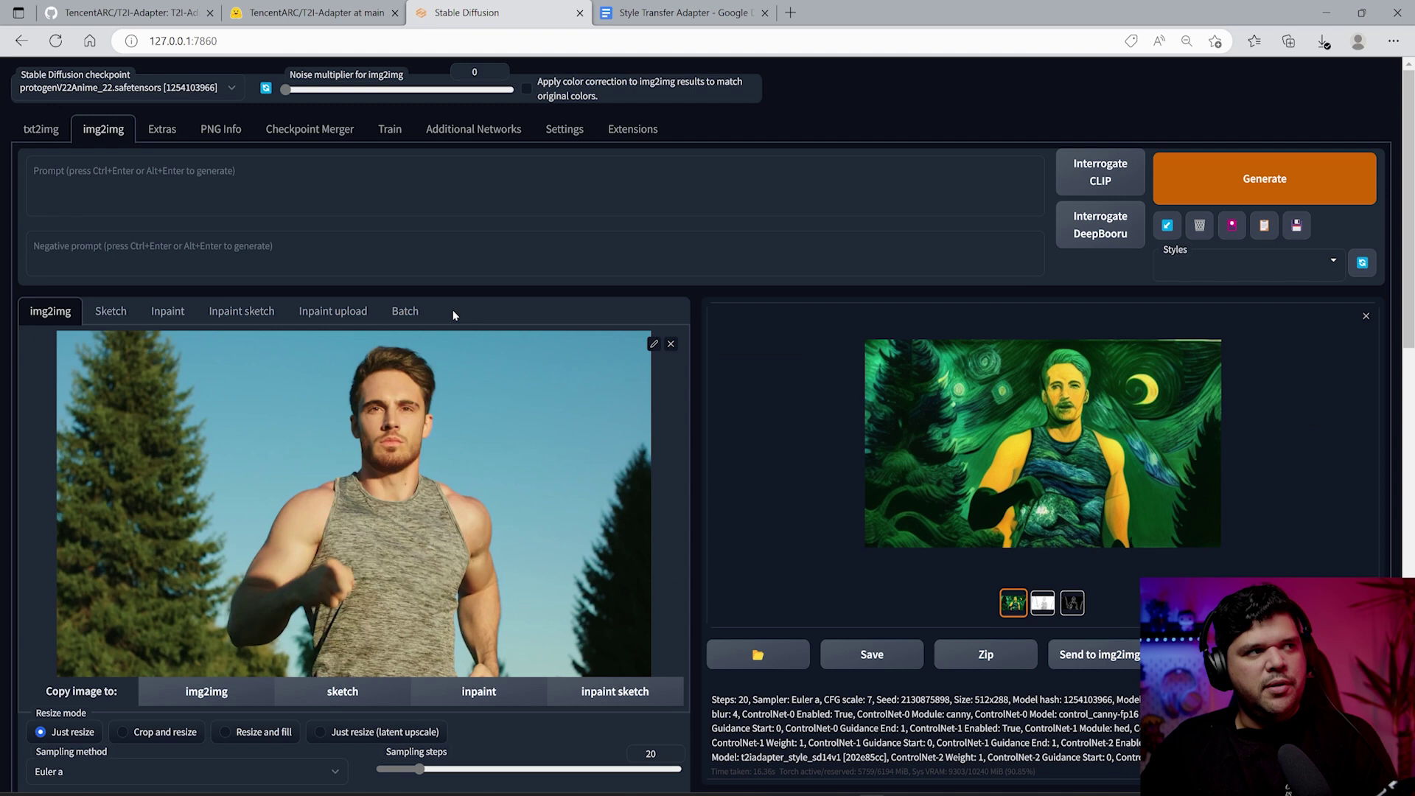
{"action": "scroll", "coordinate": [638, 665], "scroll_direction": "down", "scroll_amount": 4}
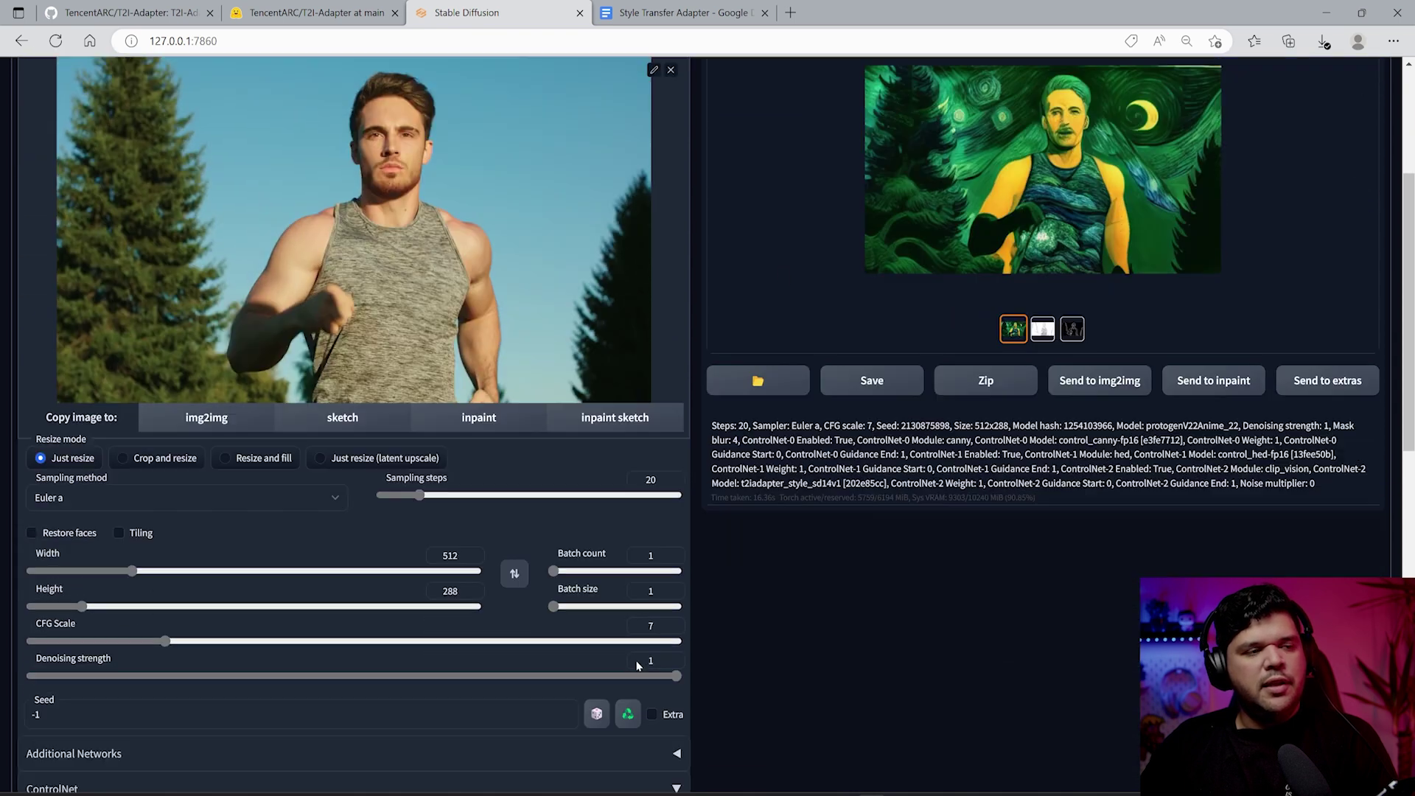
{"action": "scroll", "coordinate": [638, 666], "scroll_direction": "down", "scroll_amount": 4}
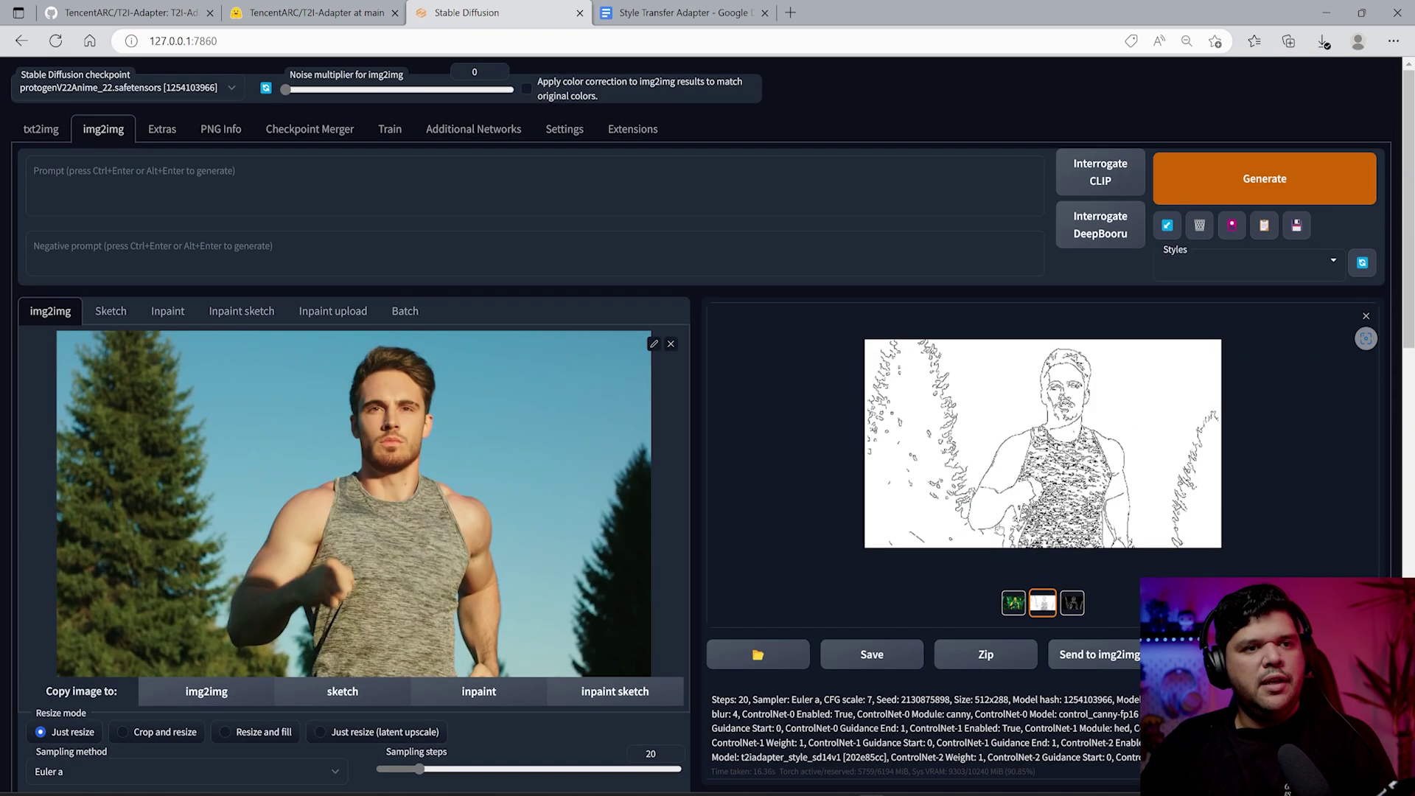
{"action": "left_click", "coordinate": [1013, 603]}
{"action": "scroll", "coordinate": [614, 309], "scroll_direction": "down", "scroll_amount": 3}
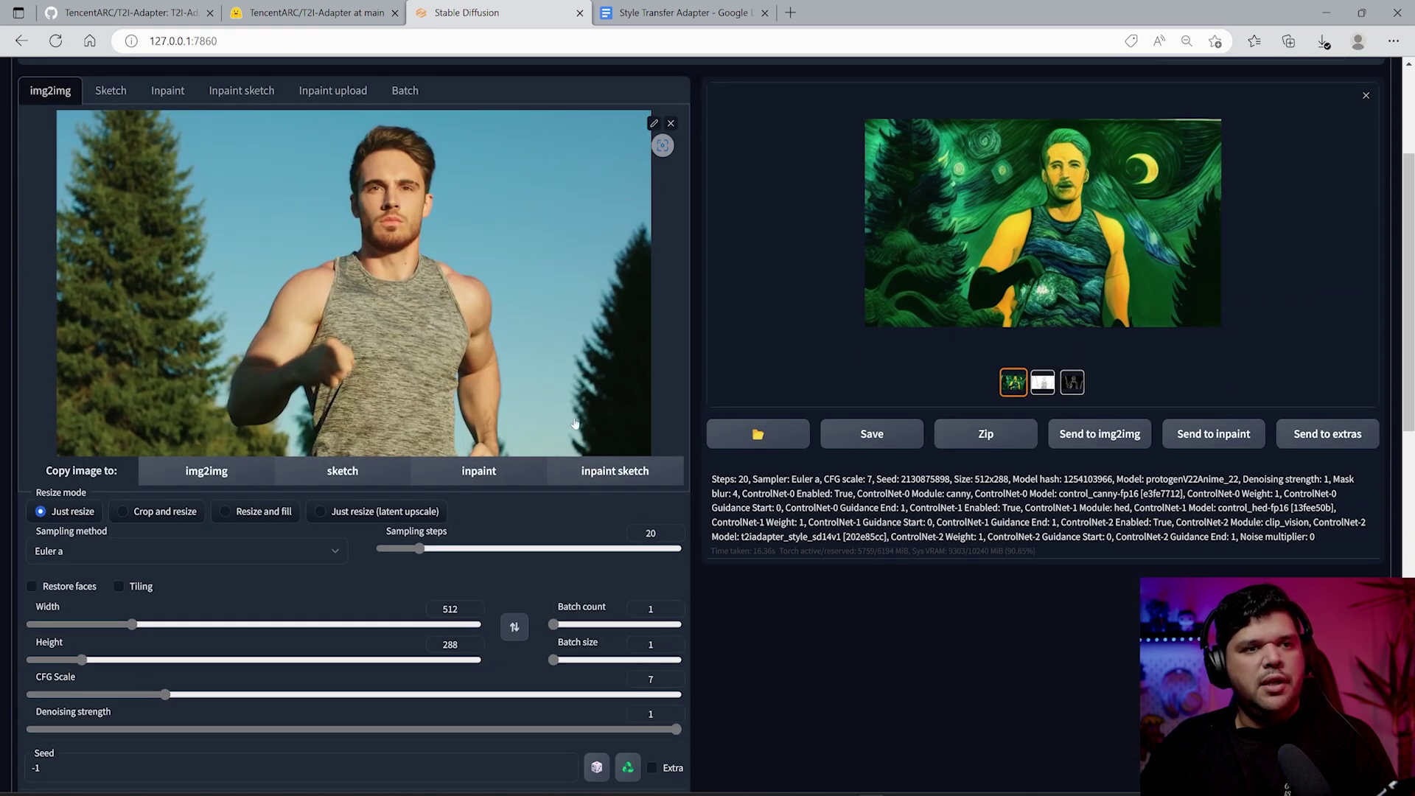
{"action": "scroll", "coordinate": [575, 423], "scroll_direction": "down", "scroll_amount": 8}
{"action": "left_click", "coordinate": [74, 322]}
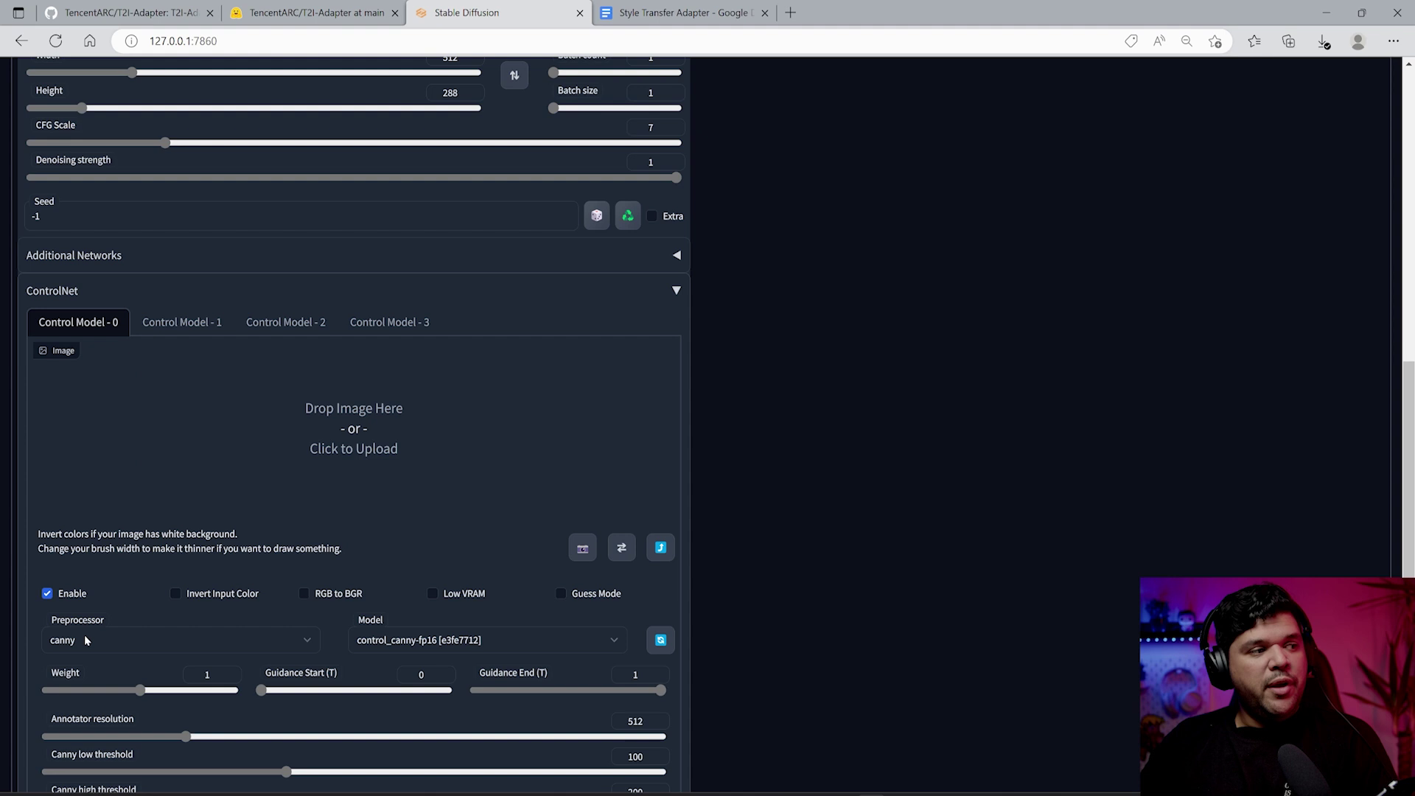
{"action": "left_click", "coordinate": [182, 322]}
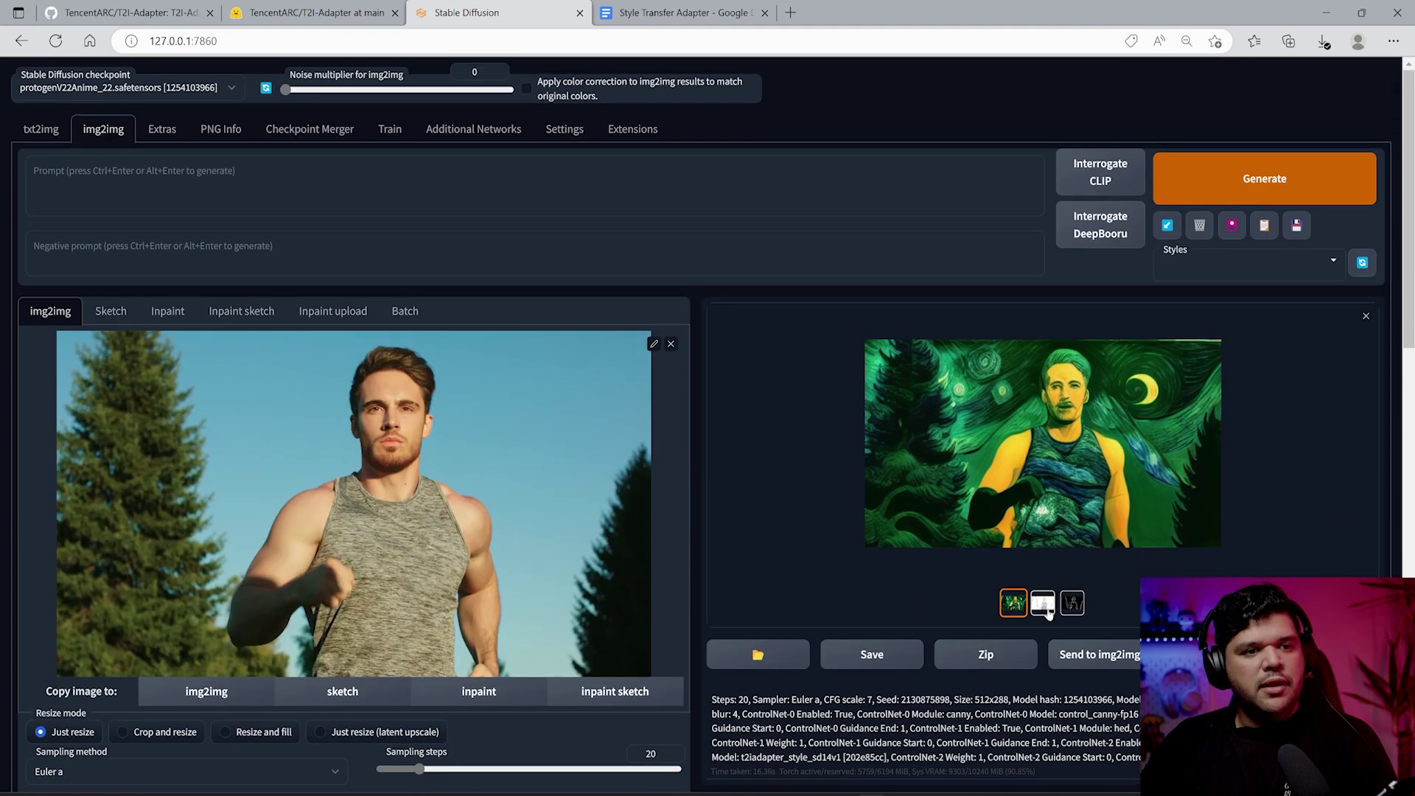
{"action": "left_click", "coordinate": [1045, 606]}
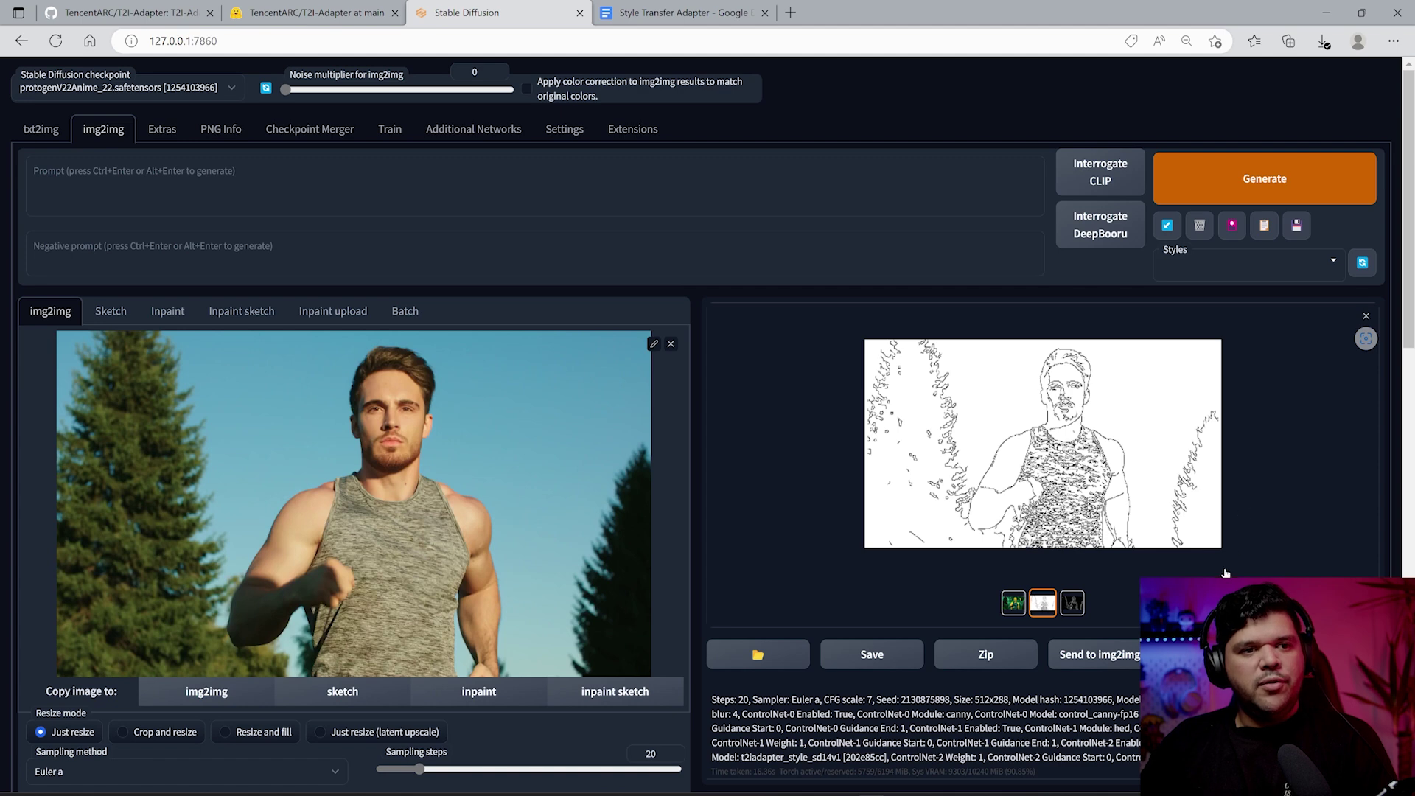
{"action": "left_click", "coordinate": [1072, 603]}
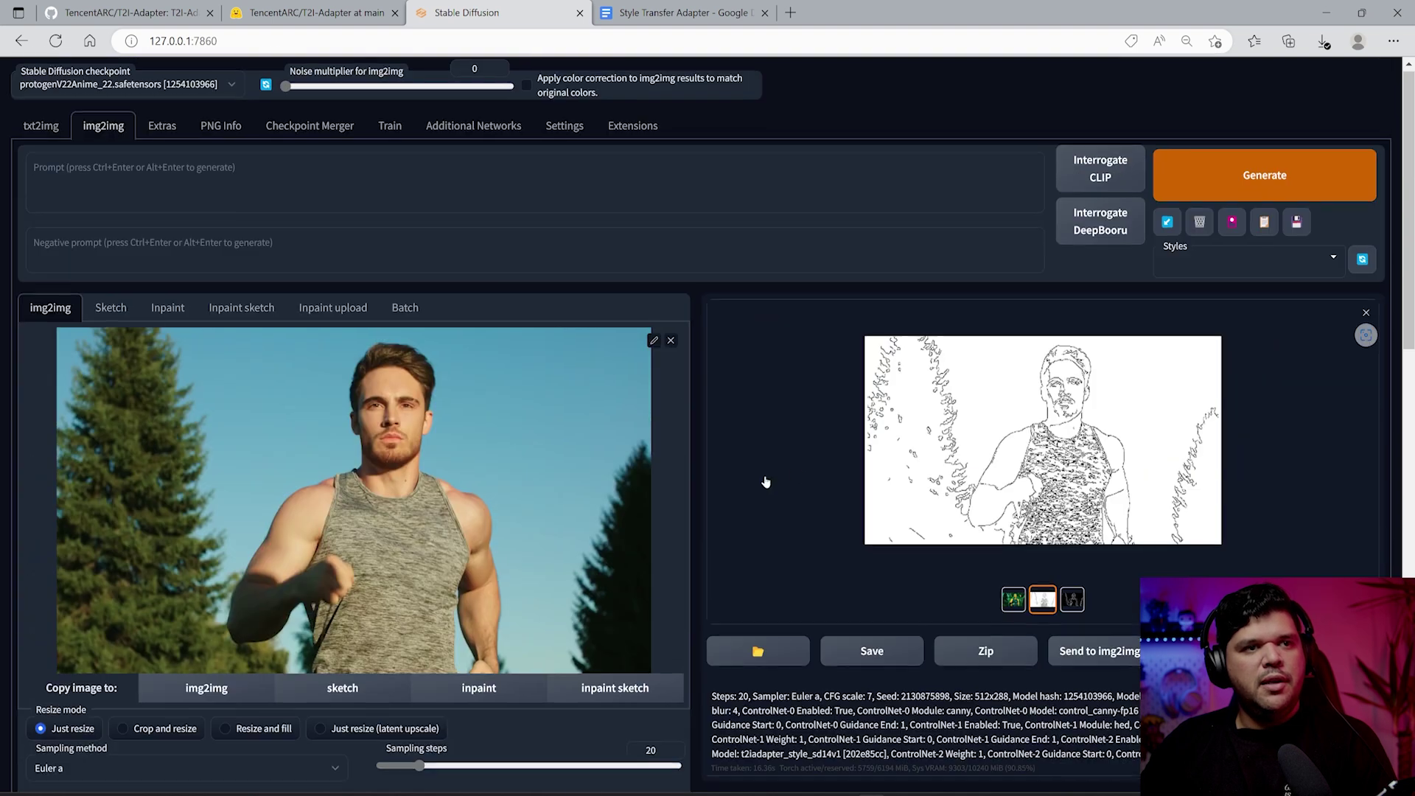
{"action": "left_click", "coordinate": [1057, 517]}
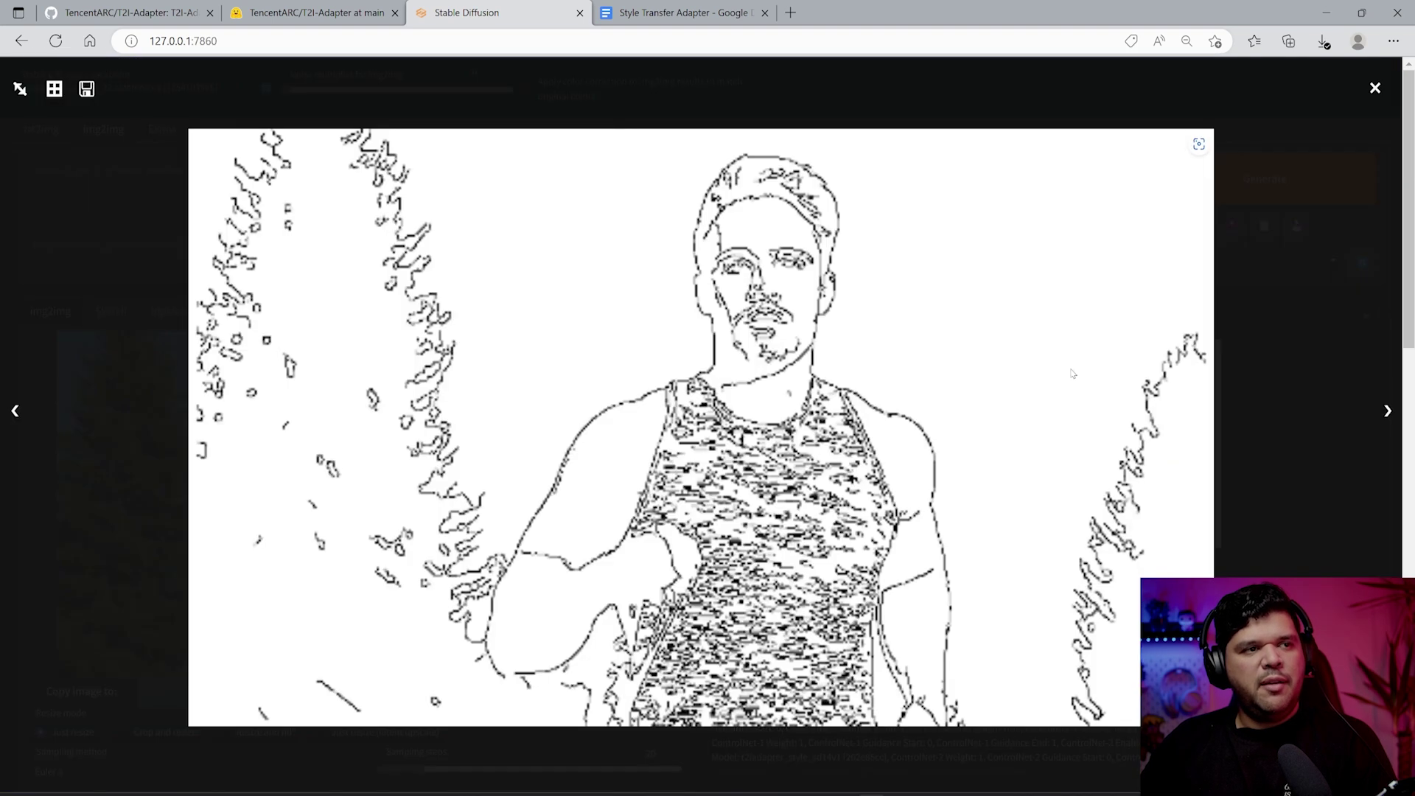
{"action": "left_click", "coordinate": [1388, 413]}
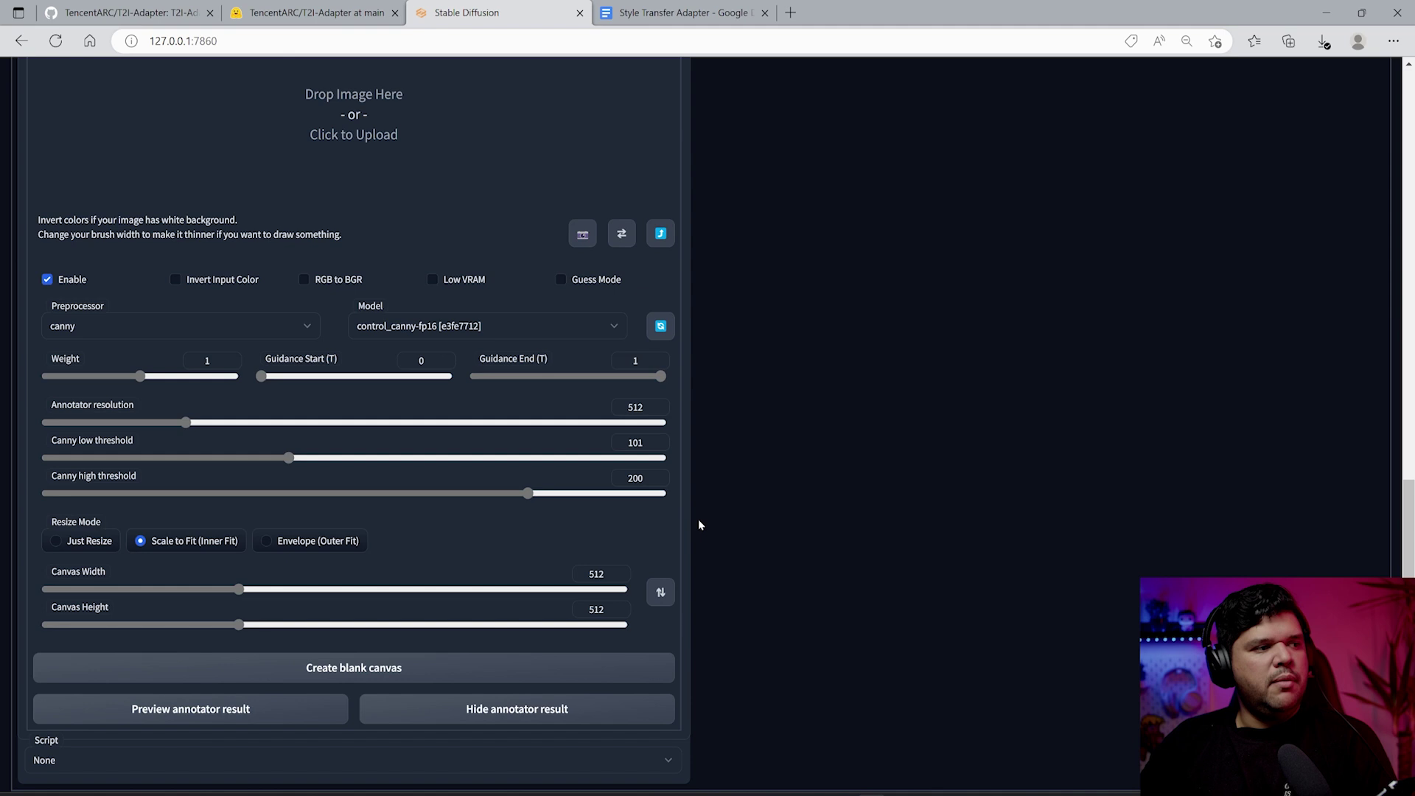
Step: Set Canny thresholds to 40 low and 110 high, then inspect the denser edge map
{"action": "scroll", "coordinate": [699, 525], "scroll_direction": "down", "scroll_amount": 1}
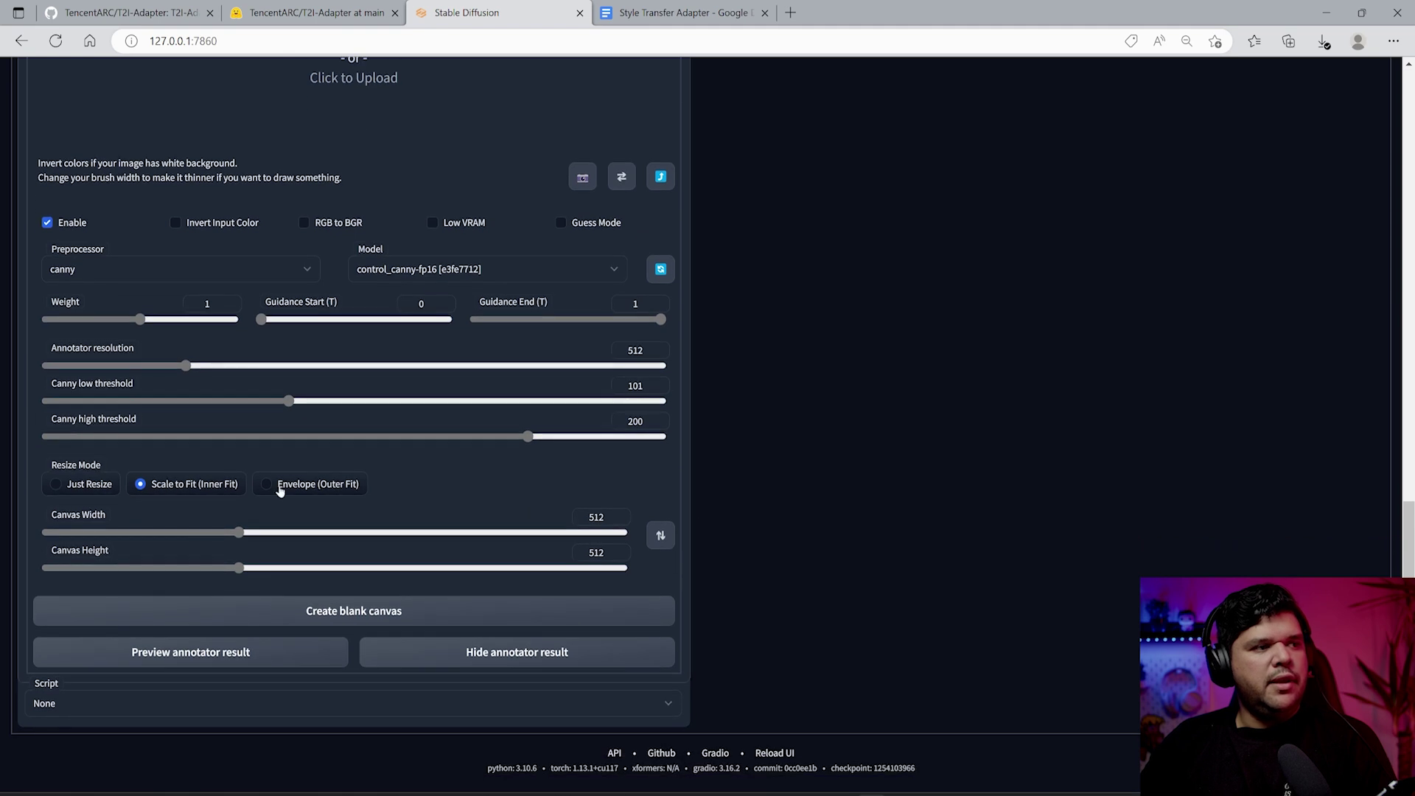
{"action": "left_click", "coordinate": [142, 400]}
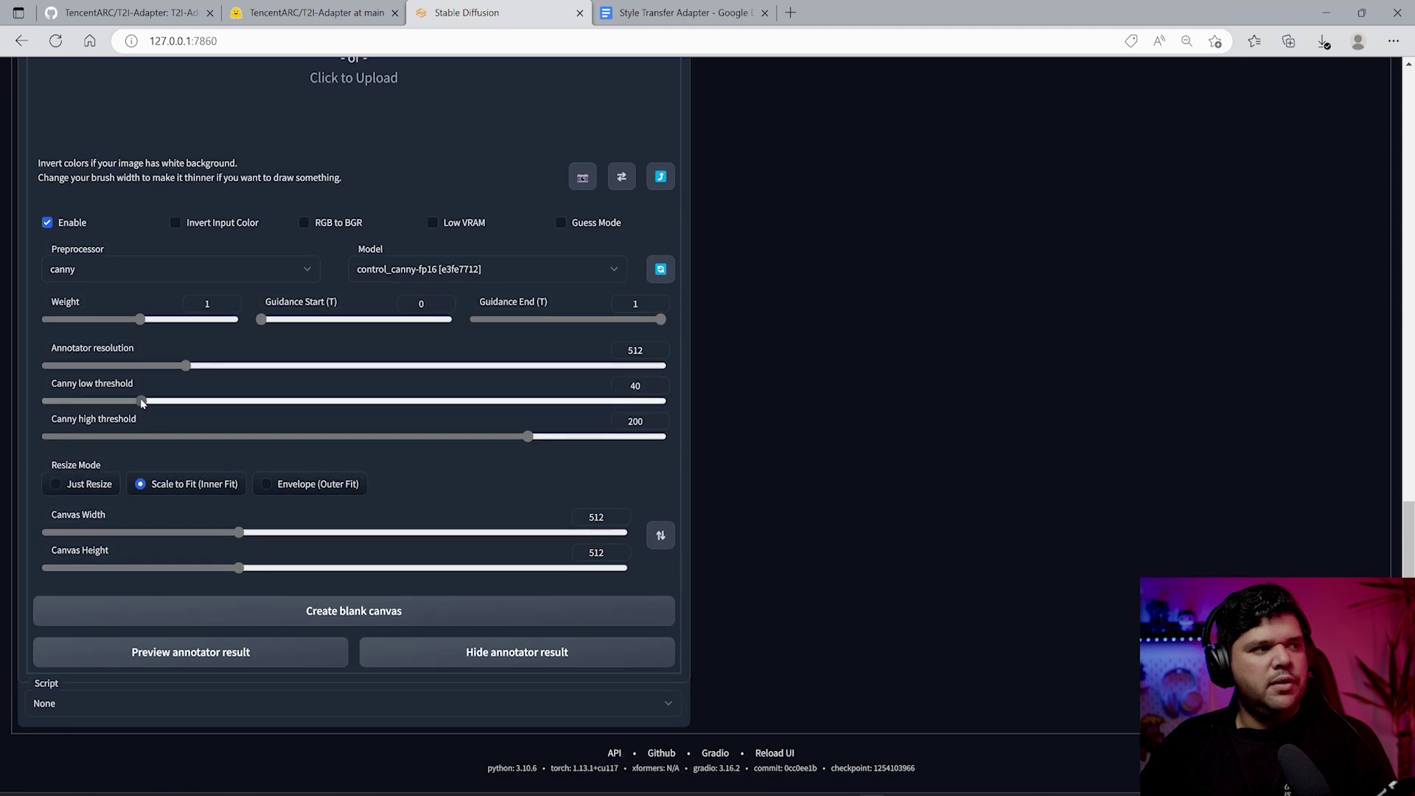
{"action": "left_click", "coordinate": [311, 436]}
{"action": "scroll", "coordinate": [719, 587], "scroll_direction": "up", "scroll_amount": 2}
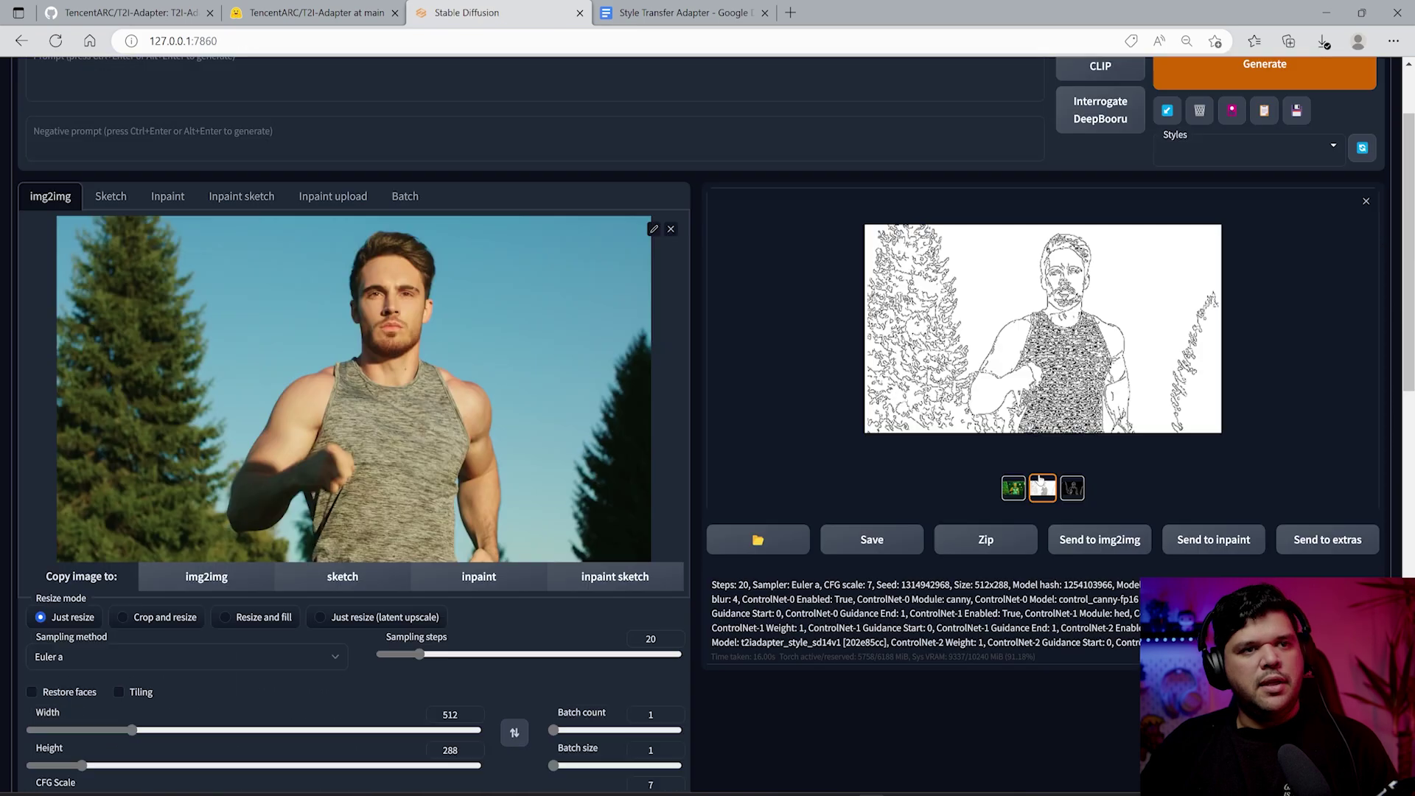
{"action": "left_click", "coordinate": [1049, 353]}
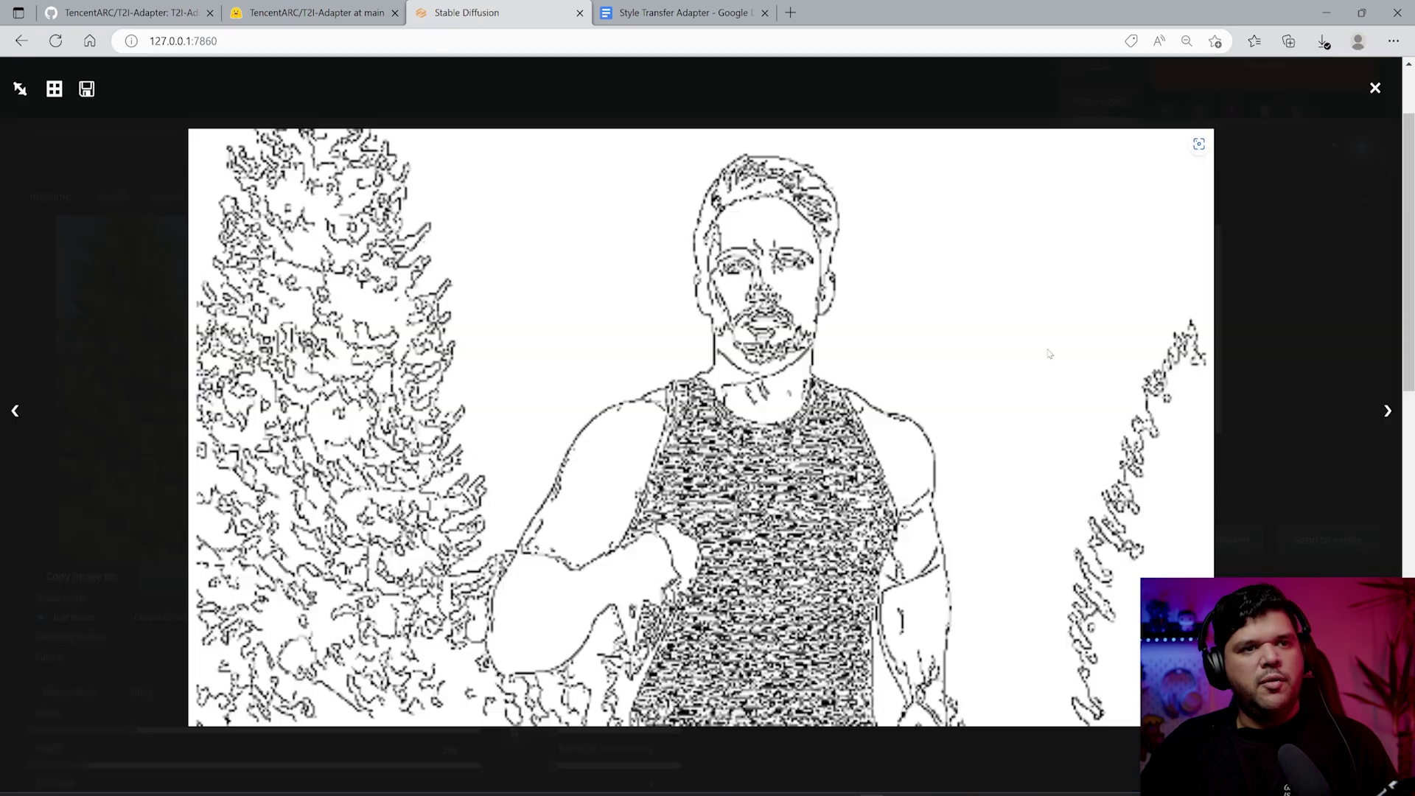
{"action": "left_click", "coordinate": [1216, 416]}
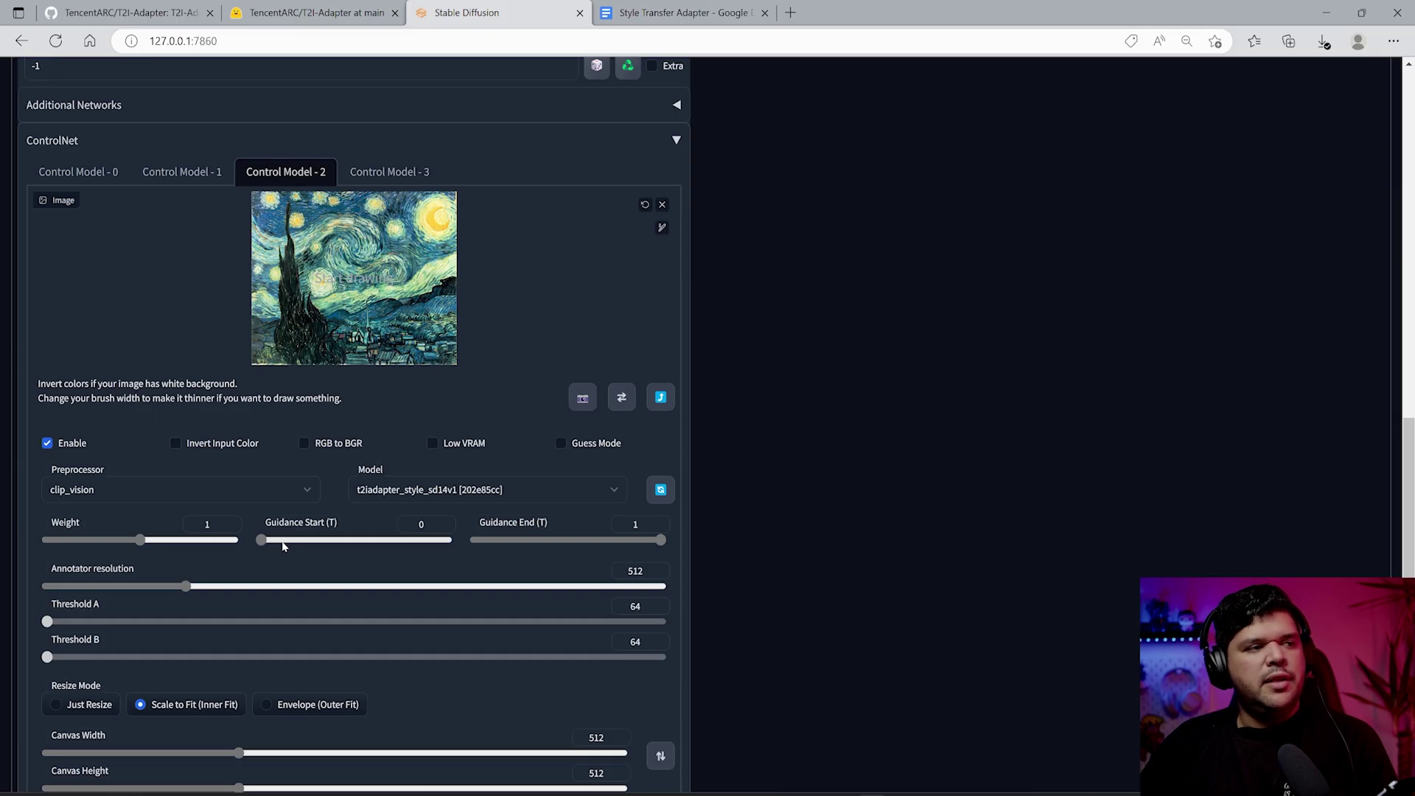
Step: Set the style adapter's Guidance Start to about 0.5 and denoising strength to 0.62
{"action": "left_click_drag", "start_coordinate": [284, 546], "coordinate": [293, 541]}
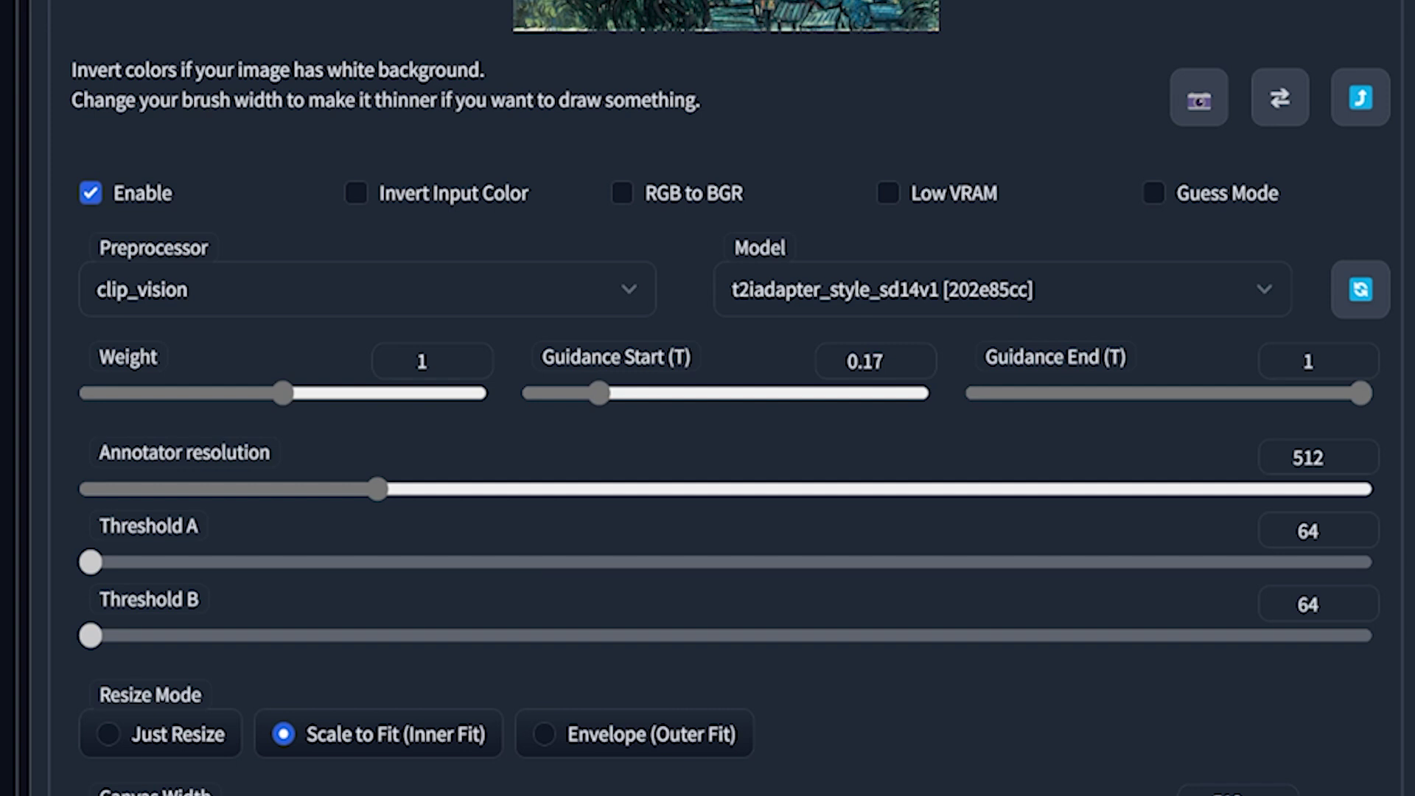
{"action": "left_click_drag", "start_coordinate": [599, 394], "coordinate": [728, 398]}
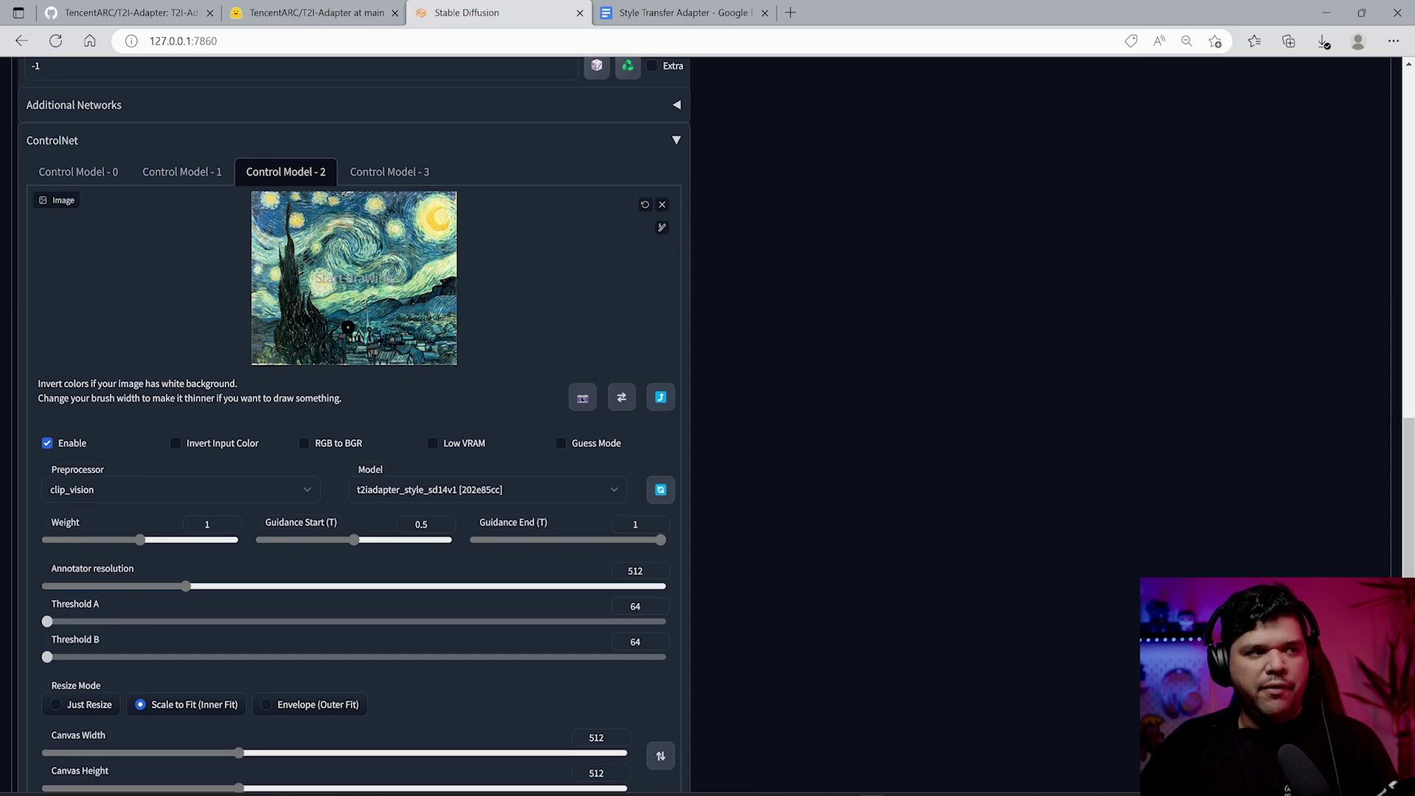
{"action": "scroll", "coordinate": [810, 546], "scroll_direction": "up", "scroll_amount": 8}
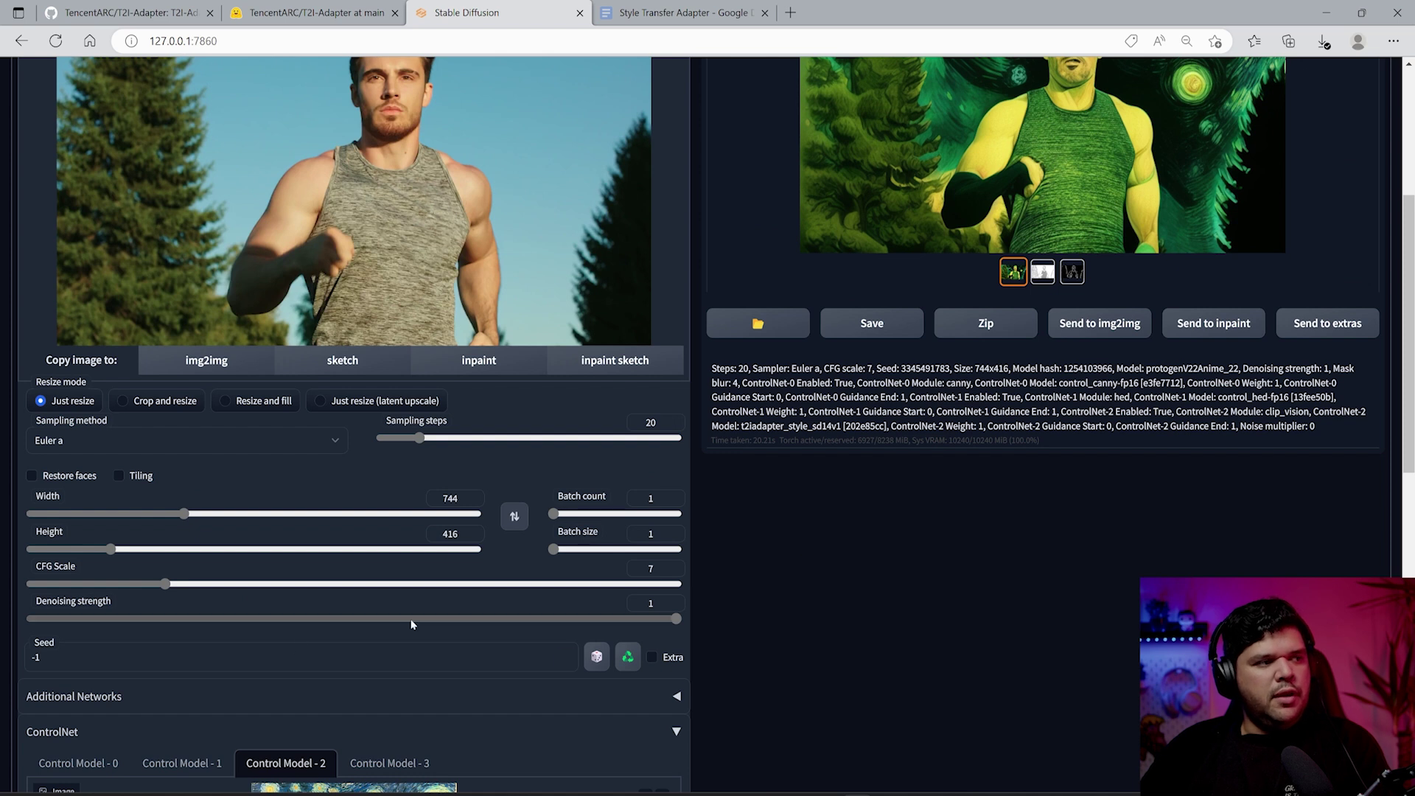
{"action": "left_click_drag", "start_coordinate": [548, 626], "coordinate": [434, 623]}
Step: Generate at 0.62 denoising, yielding a near-photographic runner whose hair turns green
{"action": "scroll", "coordinate": [532, 630], "scroll_direction": "up", "scroll_amount": 5}
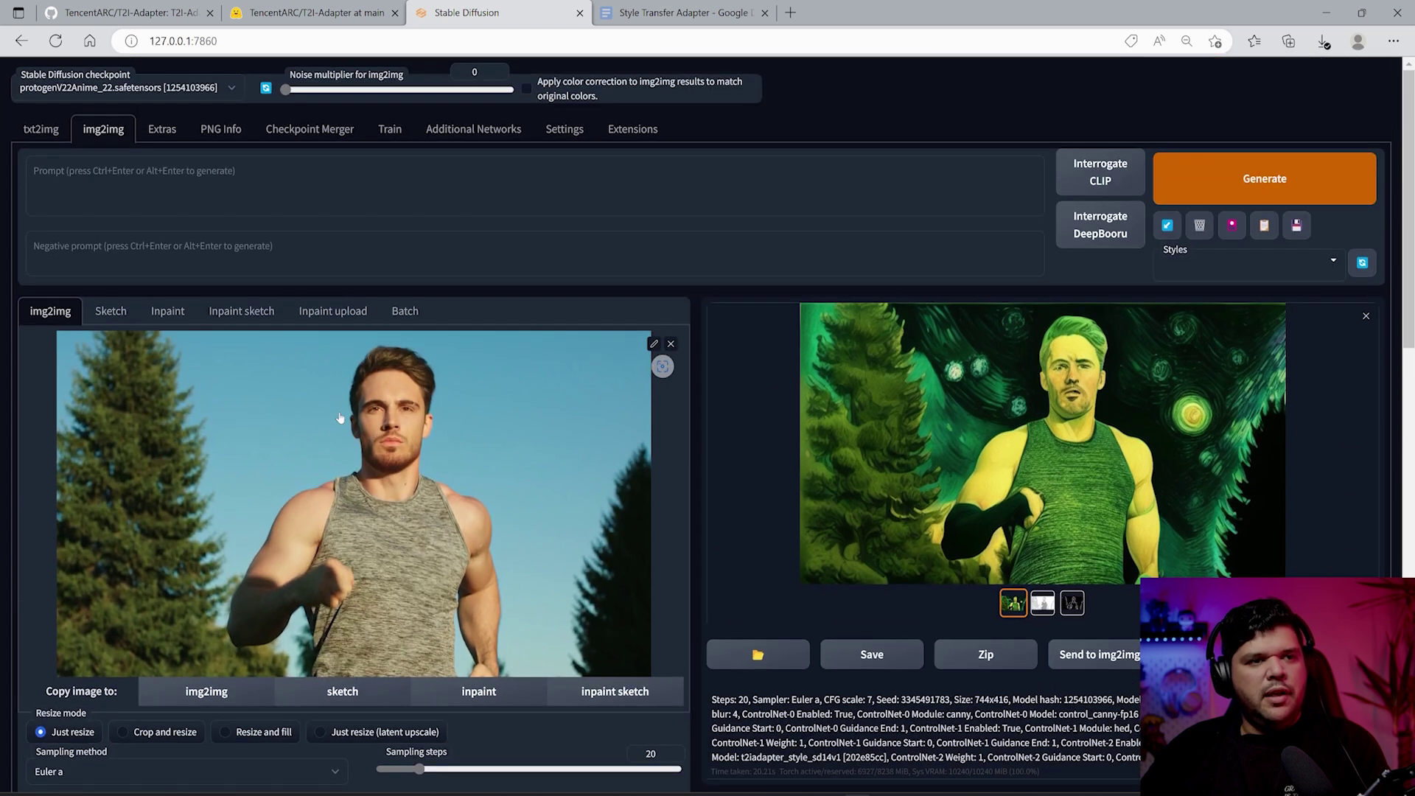
{"action": "left_click", "coordinate": [1281, 184]}
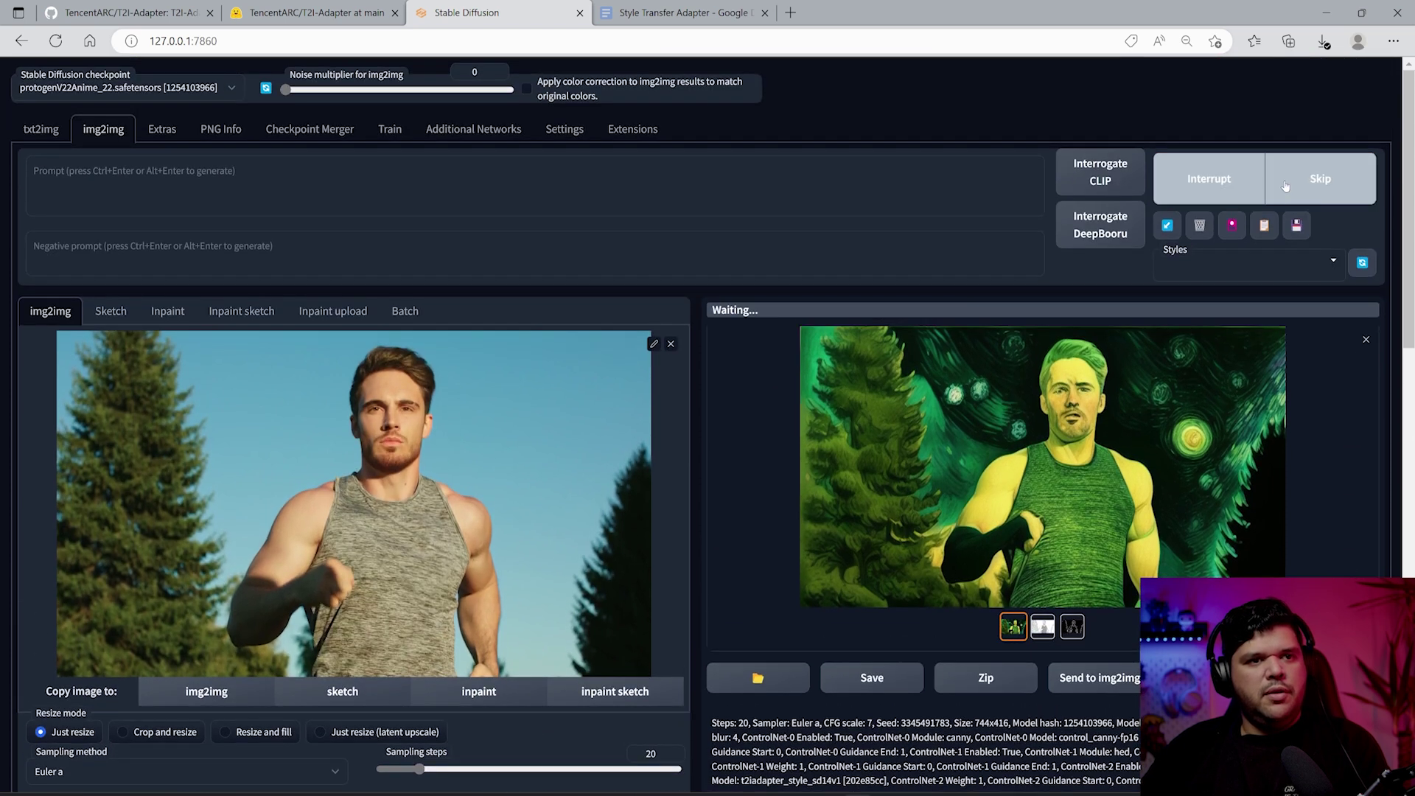
{"action": "scroll", "coordinate": [745, 496], "scroll_direction": "down", "scroll_amount": 10}
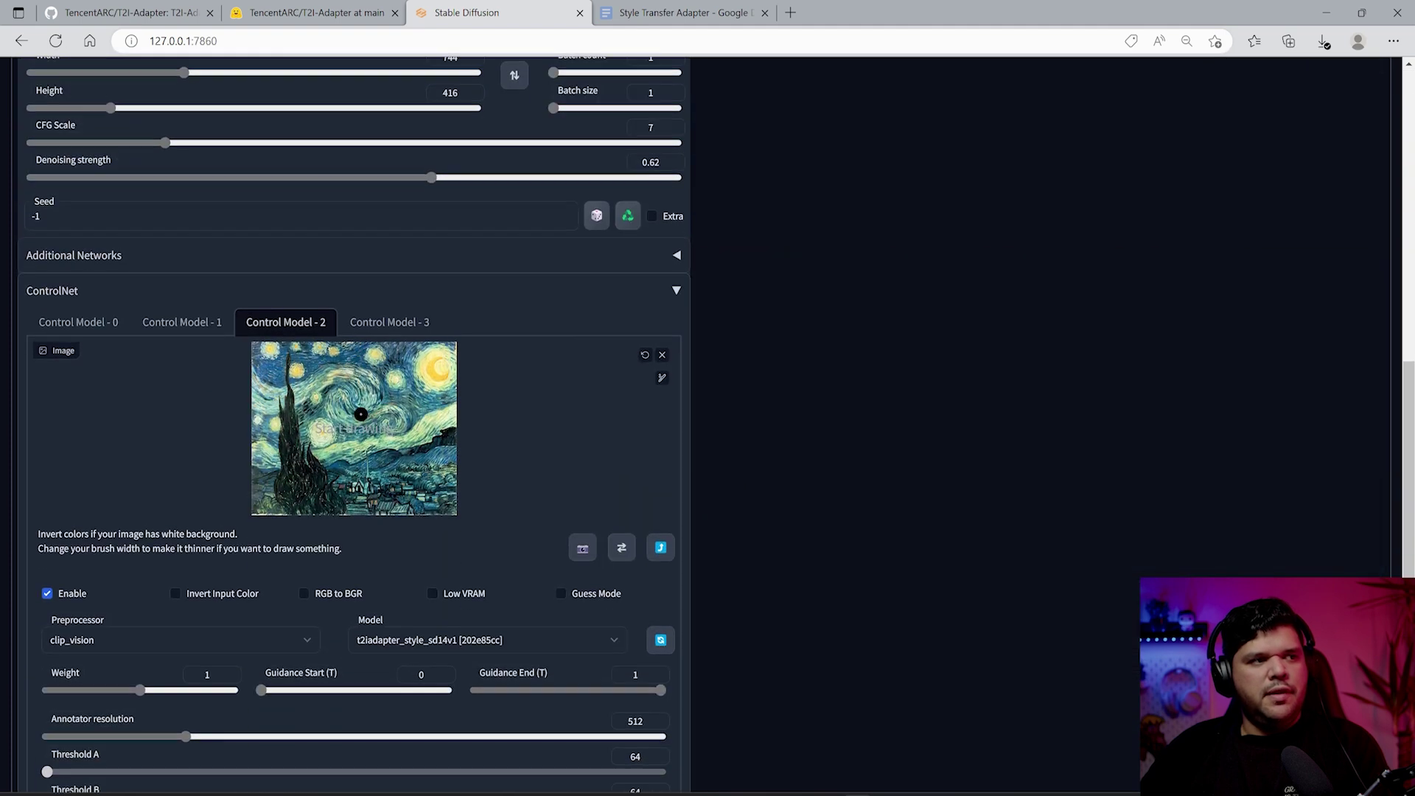
{"action": "scroll", "coordinate": [734, 609], "scroll_direction": "up", "scroll_amount": 10}
{"action": "scroll", "coordinate": [732, 608], "scroll_direction": "up", "scroll_amount": 1}
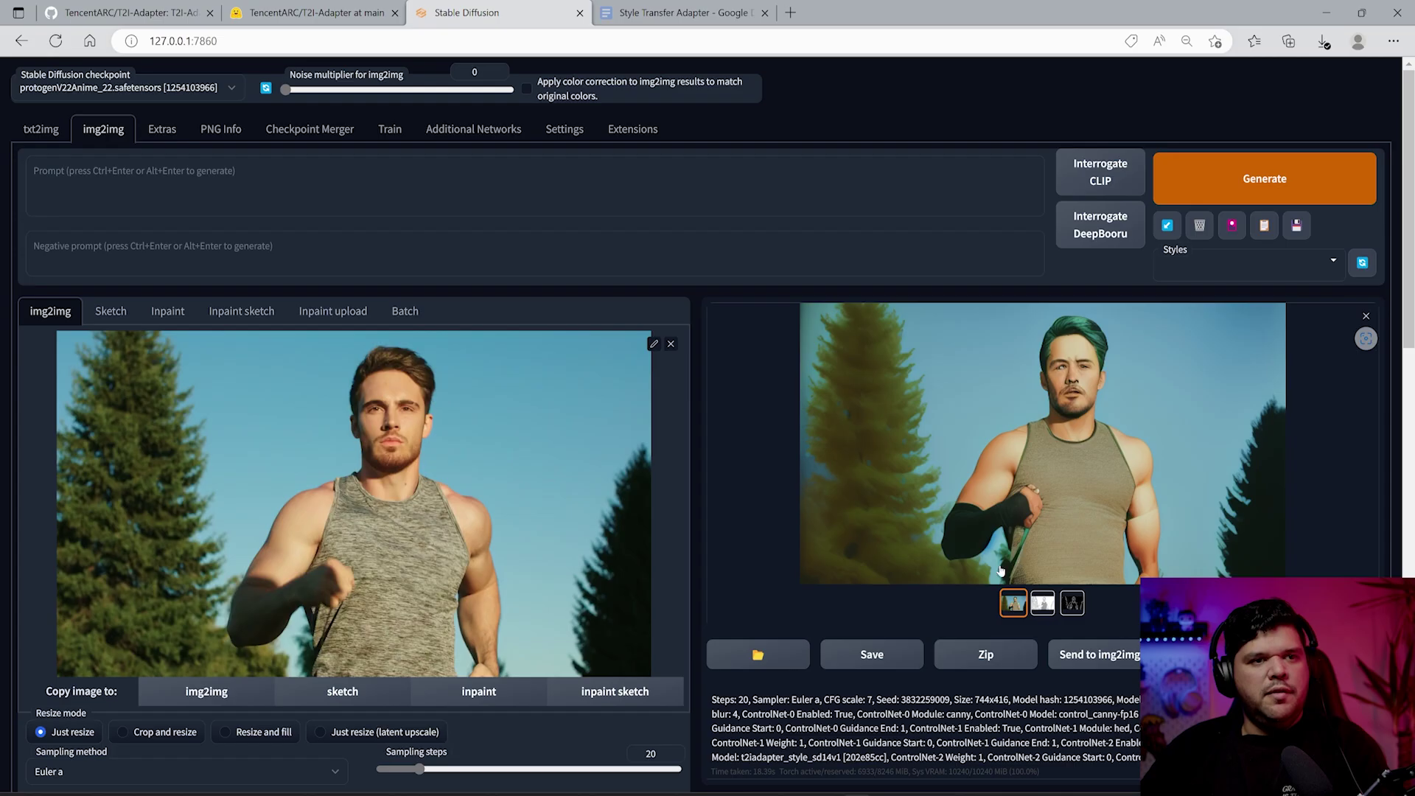
{"action": "scroll", "coordinate": [1000, 566], "scroll_direction": "down", "scroll_amount": 15}
{"action": "scroll", "coordinate": [1001, 566], "scroll_direction": "up", "scroll_amount": 4}
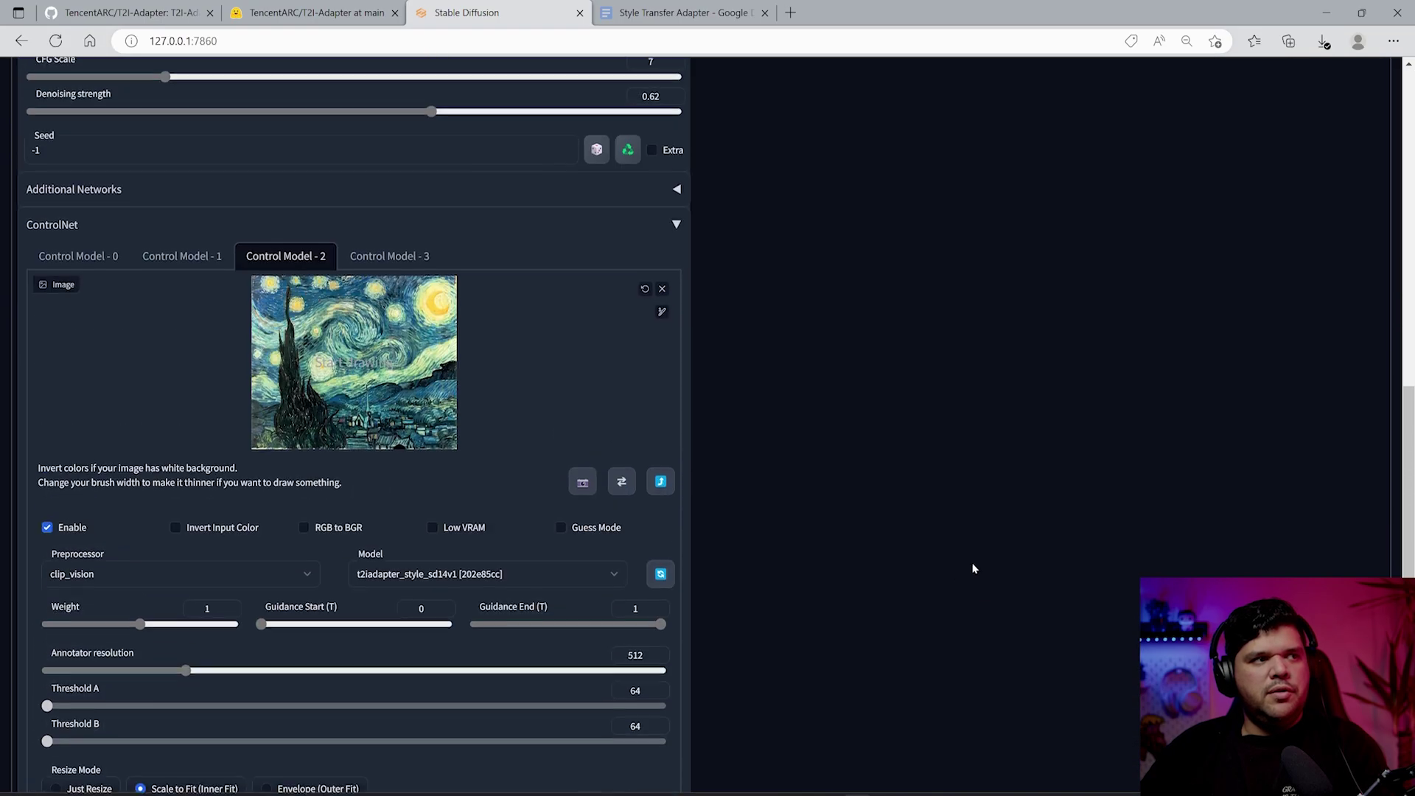
{"action": "scroll", "coordinate": [512, 454], "scroll_direction": "up", "scroll_amount": 15}
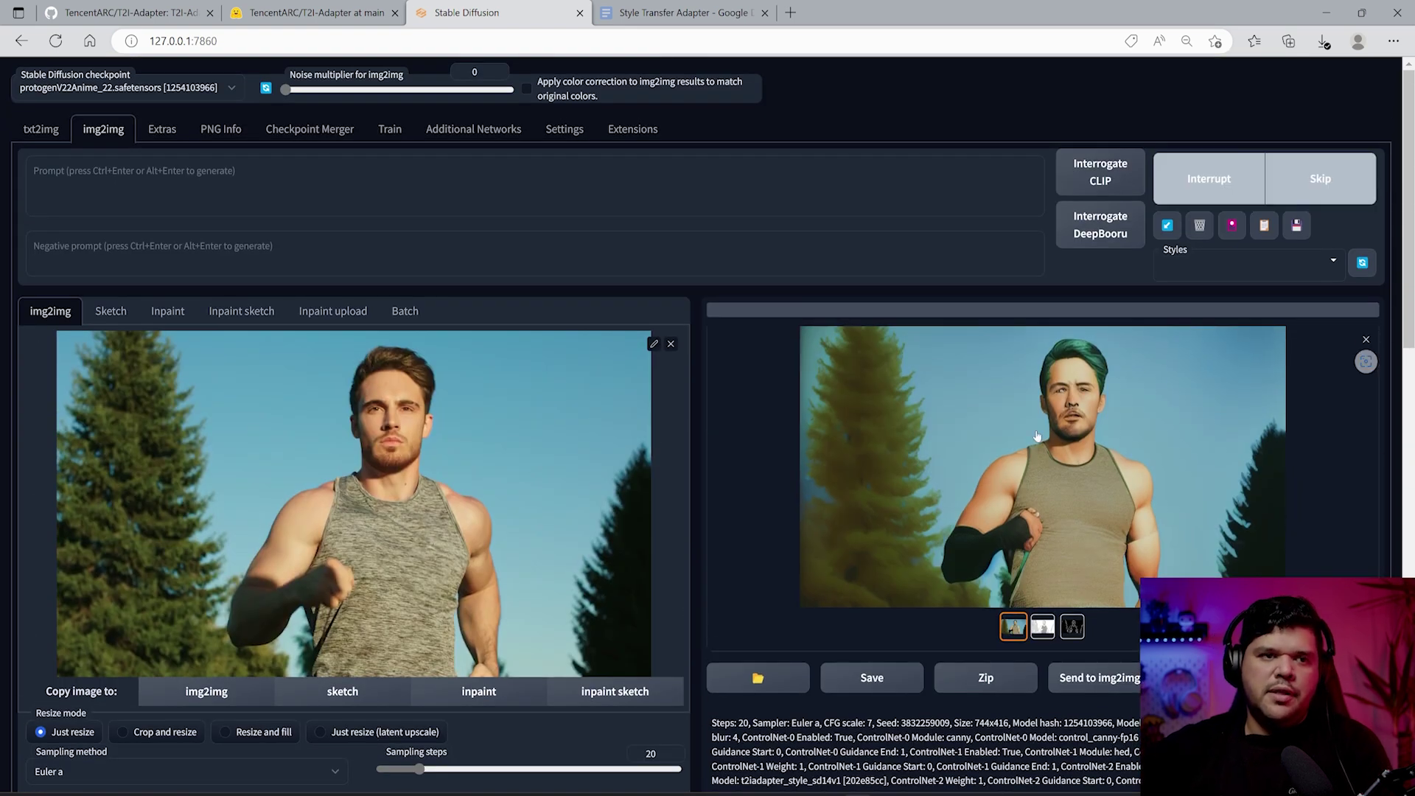
{"action": "scroll", "coordinate": [697, 551], "scroll_direction": "down", "scroll_amount": 7}
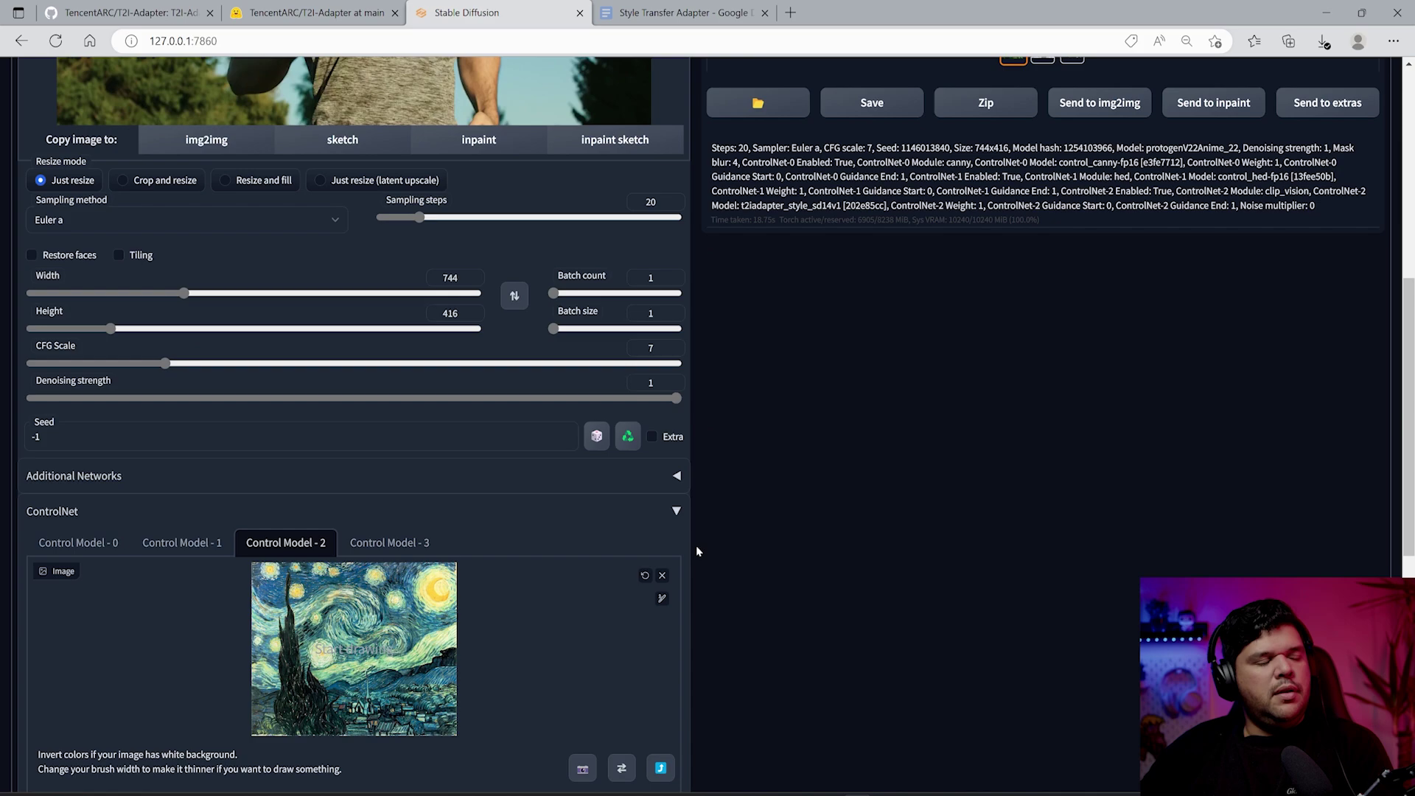
{"action": "left_click", "coordinate": [628, 436]}
{"action": "left_click_drag", "start_coordinate": [195, 363], "coordinate": [399, 364]}
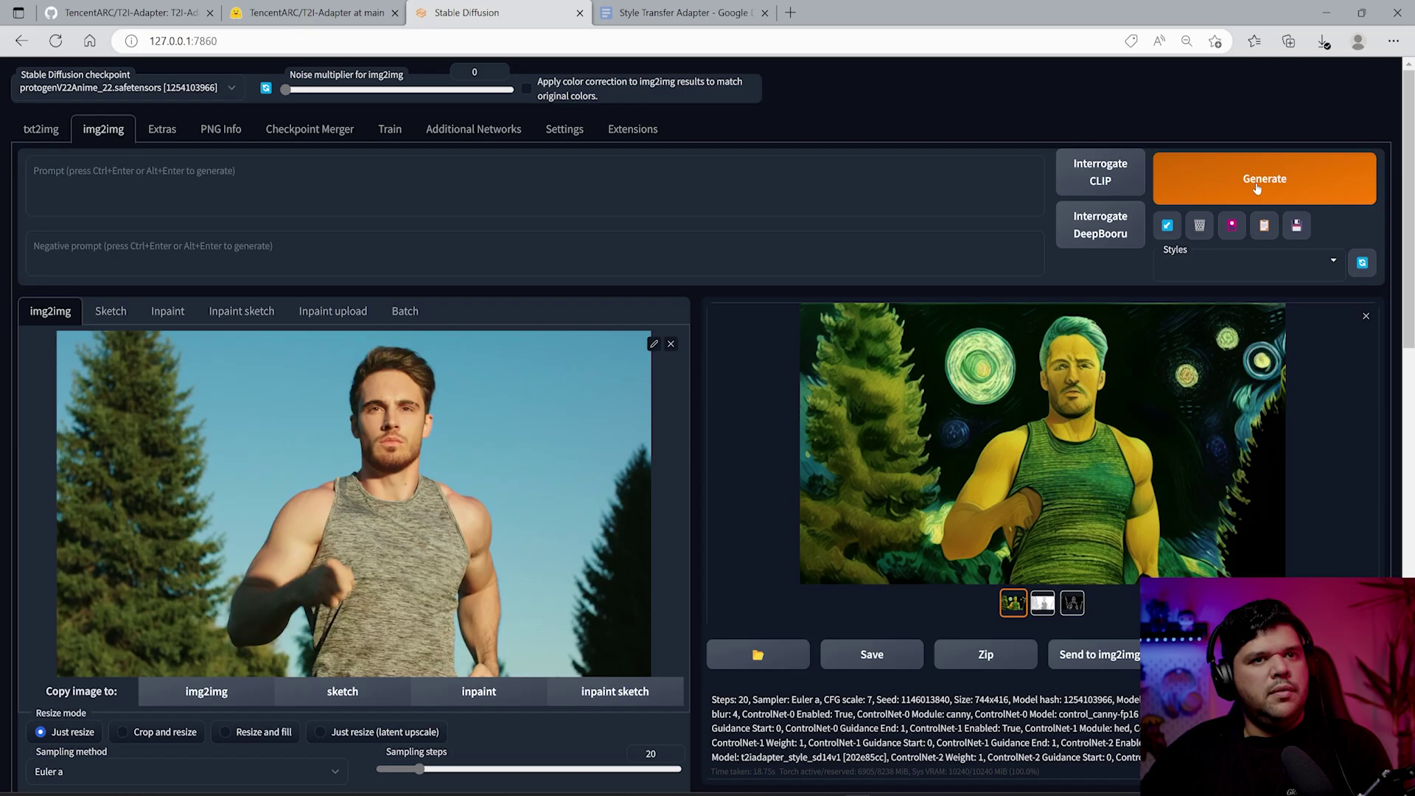
{"action": "left_click", "coordinate": [1257, 189]}
Step: Run another generation with Ctrl+Enter and view the new stylised output full size
{"action": "scroll", "coordinate": [713, 546], "scroll_direction": "down", "scroll_amount": 4}
{"action": "scroll", "coordinate": [714, 547], "scroll_direction": "up", "scroll_amount": 1}
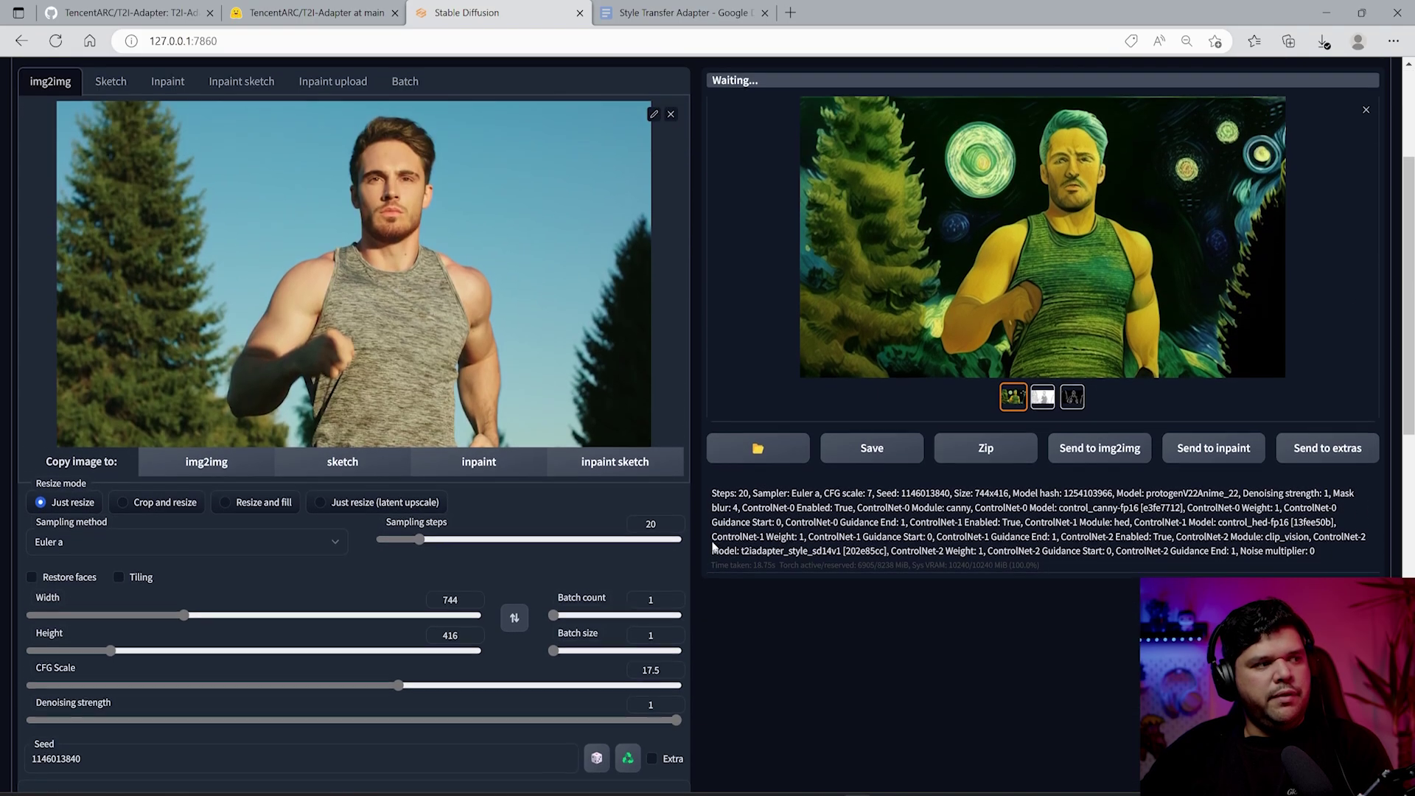
{"action": "scroll", "coordinate": [964, 479], "scroll_direction": "up", "scroll_amount": 3}
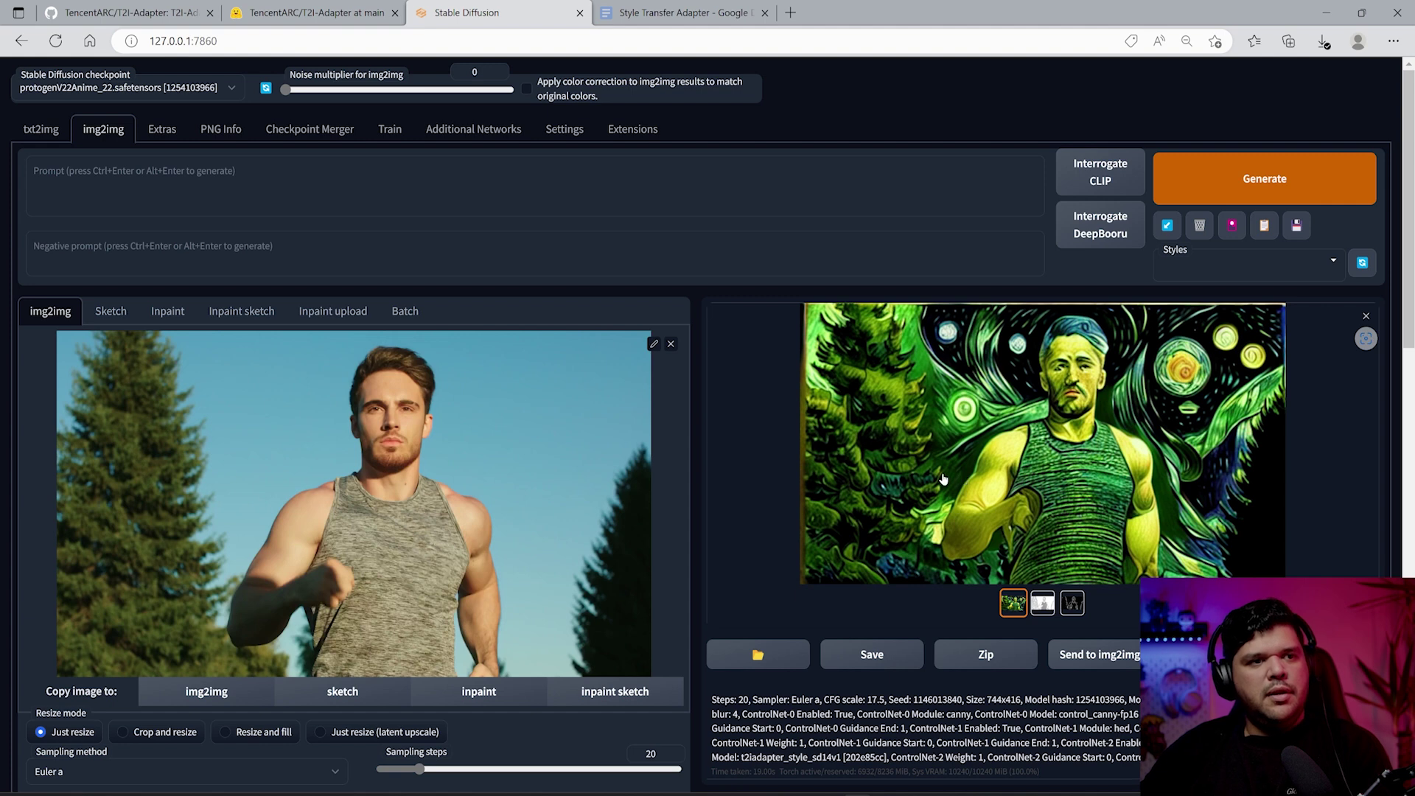
{"action": "key", "text": "ctrl+Return"}
{"action": "scroll", "coordinate": [1032, 531], "scroll_direction": "down", "scroll_amount": 8}
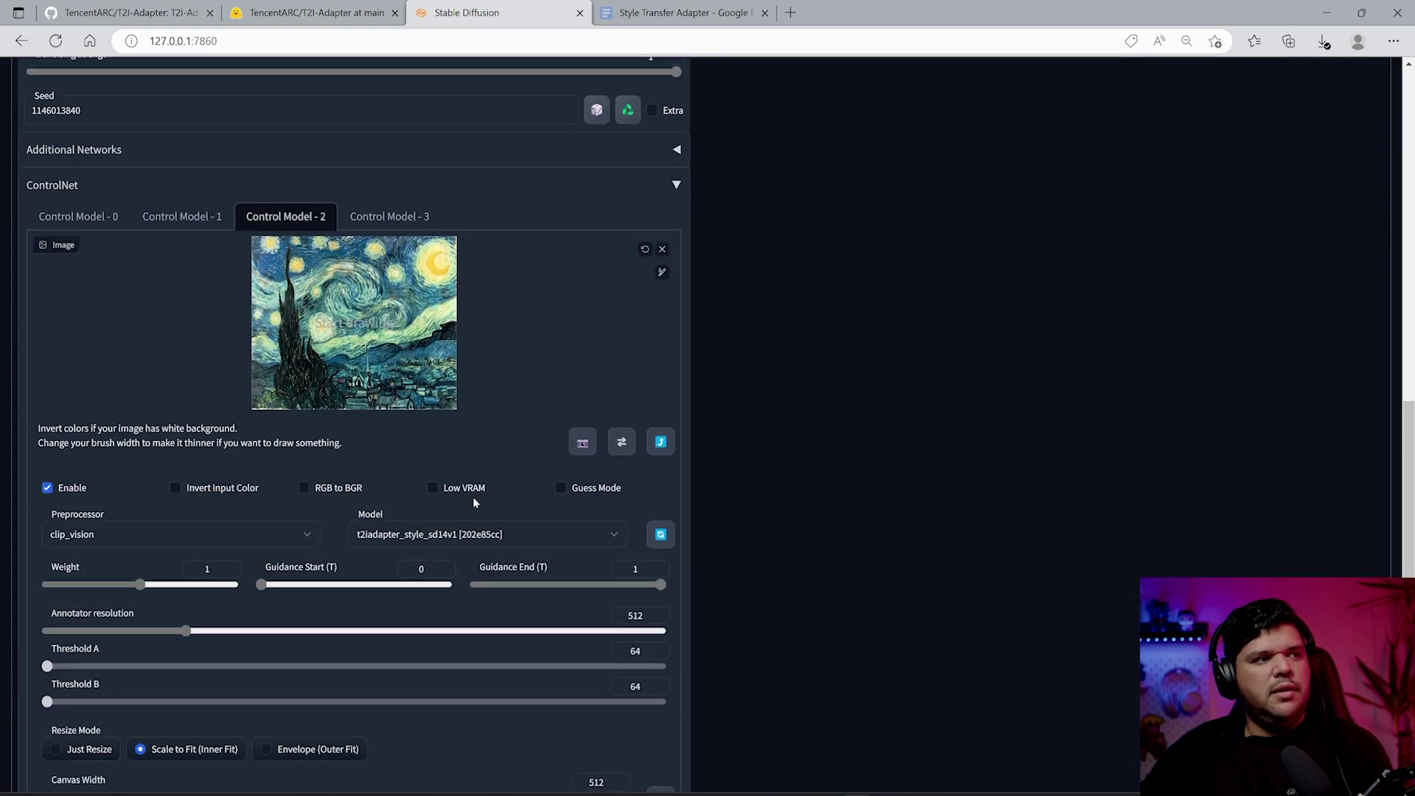
{"action": "scroll", "coordinate": [536, 553], "scroll_direction": "up", "scroll_amount": 8}
{"action": "left_click", "coordinate": [963, 504]}
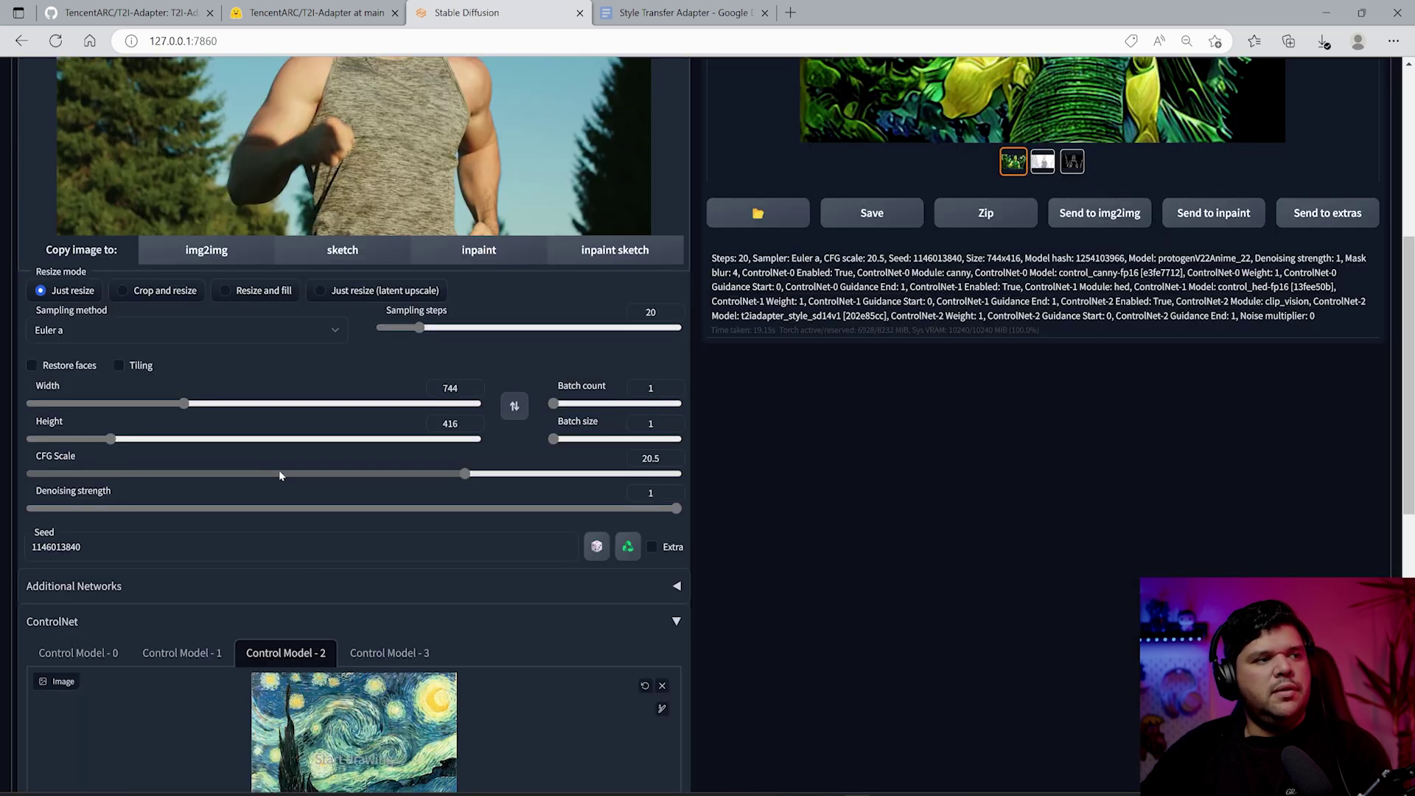
{"action": "left_click", "coordinate": [1320, 304]}
Step: Generate the restyled running man and inspect the finished render enlarged
{"action": "scroll", "coordinate": [278, 470], "scroll_direction": "down", "scroll_amount": 6}
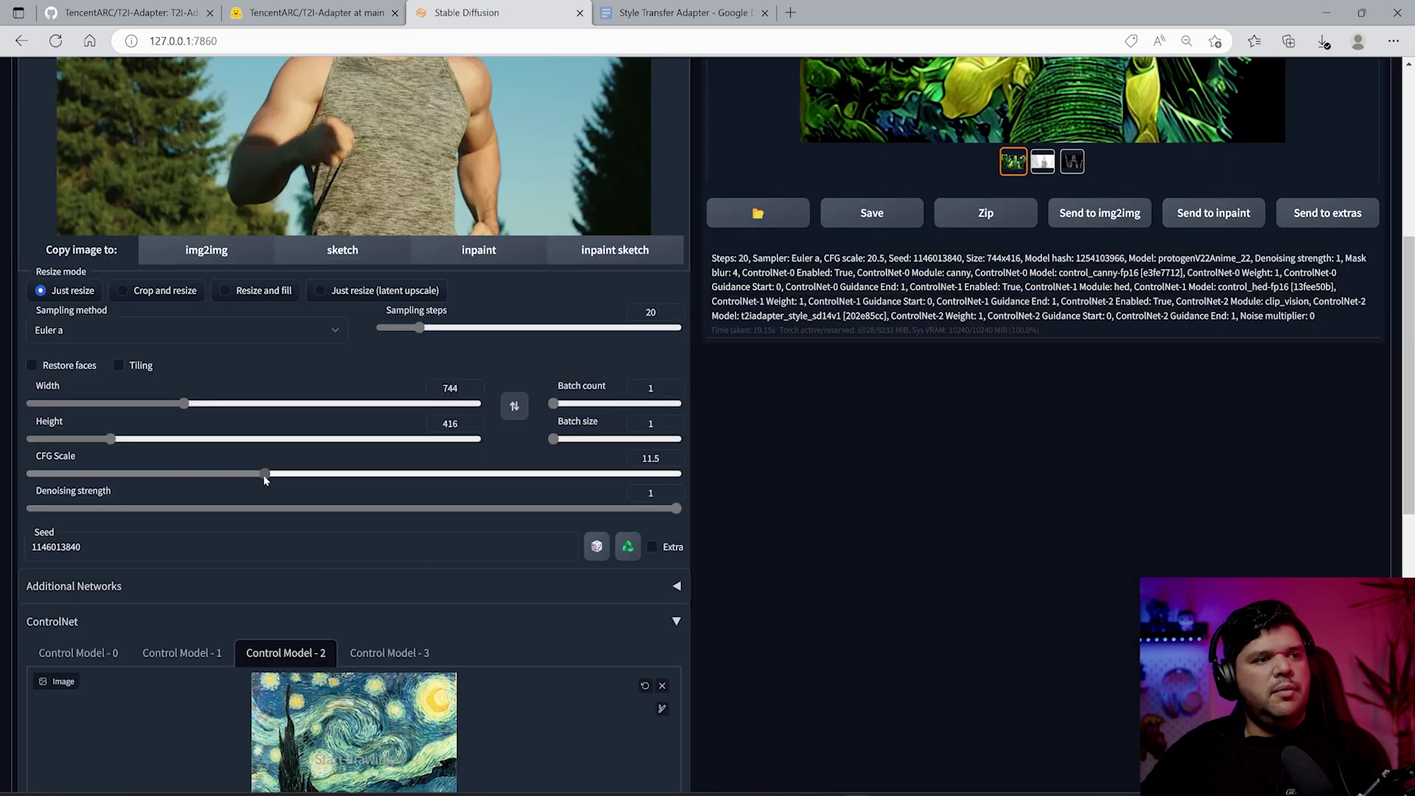
{"action": "scroll", "coordinate": [236, 480], "scroll_direction": "up", "scroll_amount": 6}
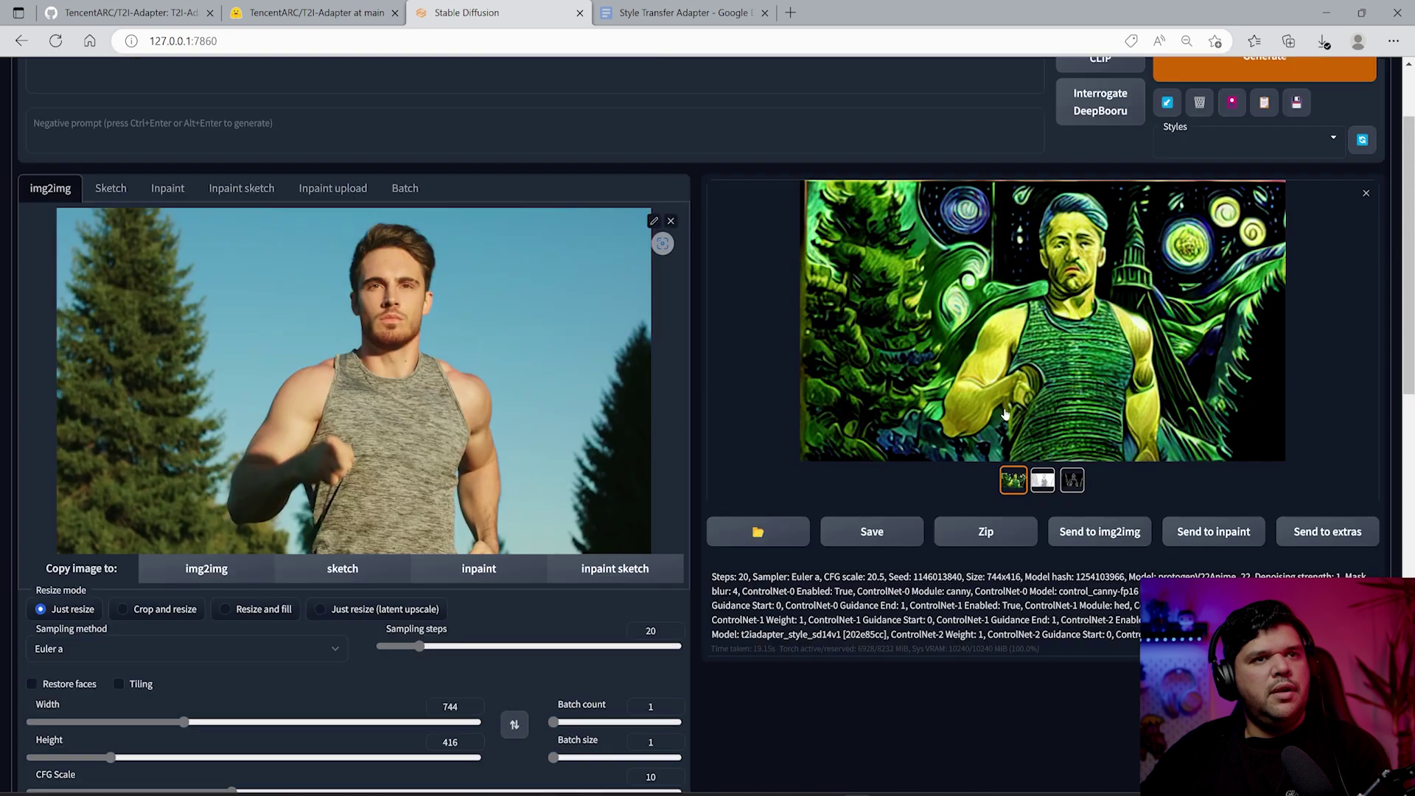
{"action": "left_click", "coordinate": [1264, 177]}
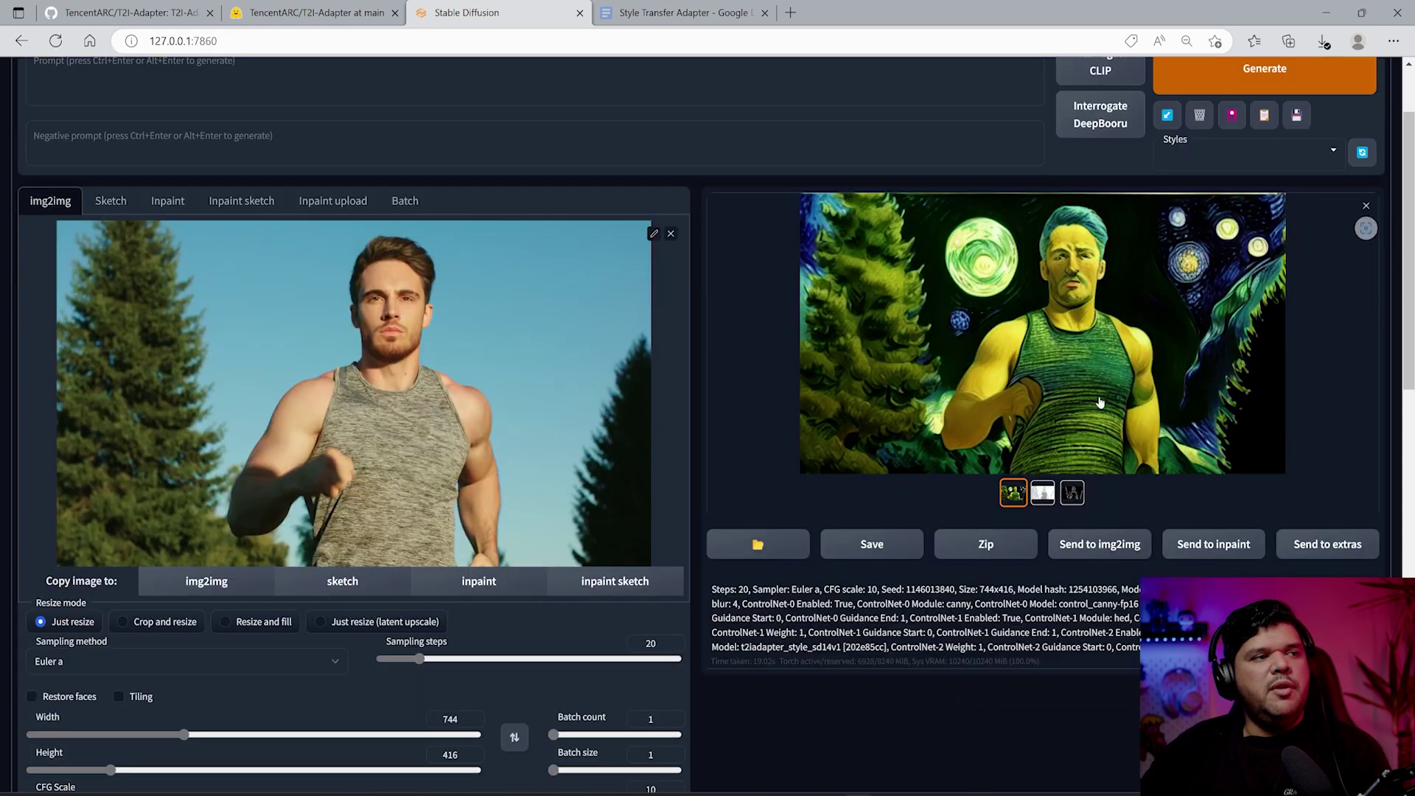
{"action": "left_click", "coordinate": [1101, 385]}
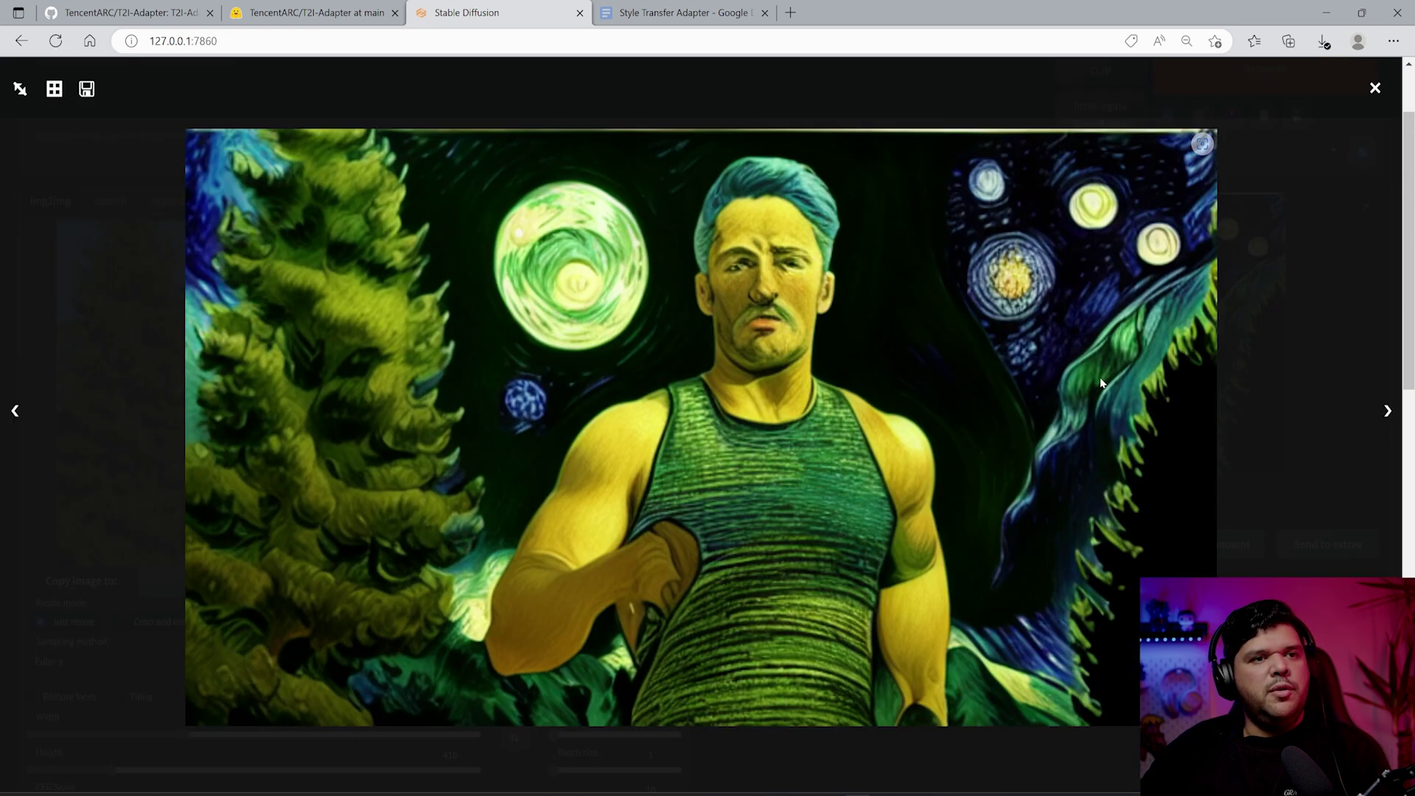
{"action": "left_click", "coordinate": [1306, 417]}
Step: Scroll down past the render
{"action": "scroll", "coordinate": [726, 485], "scroll_direction": "down", "scroll_amount": 3}
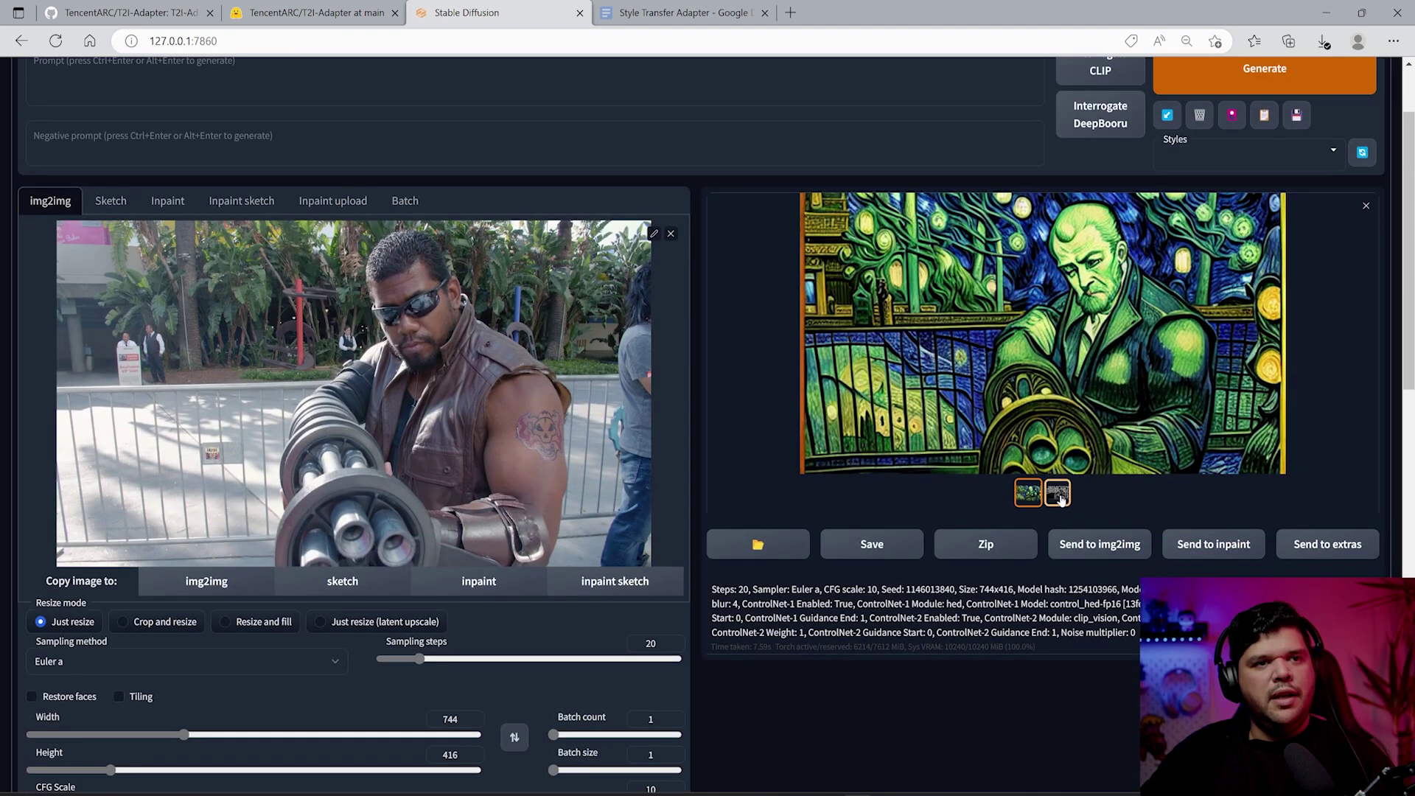
Step: Compare the Starry Night render with its HED edge map and view it full screen
{"action": "left_click", "coordinate": [1060, 499]}
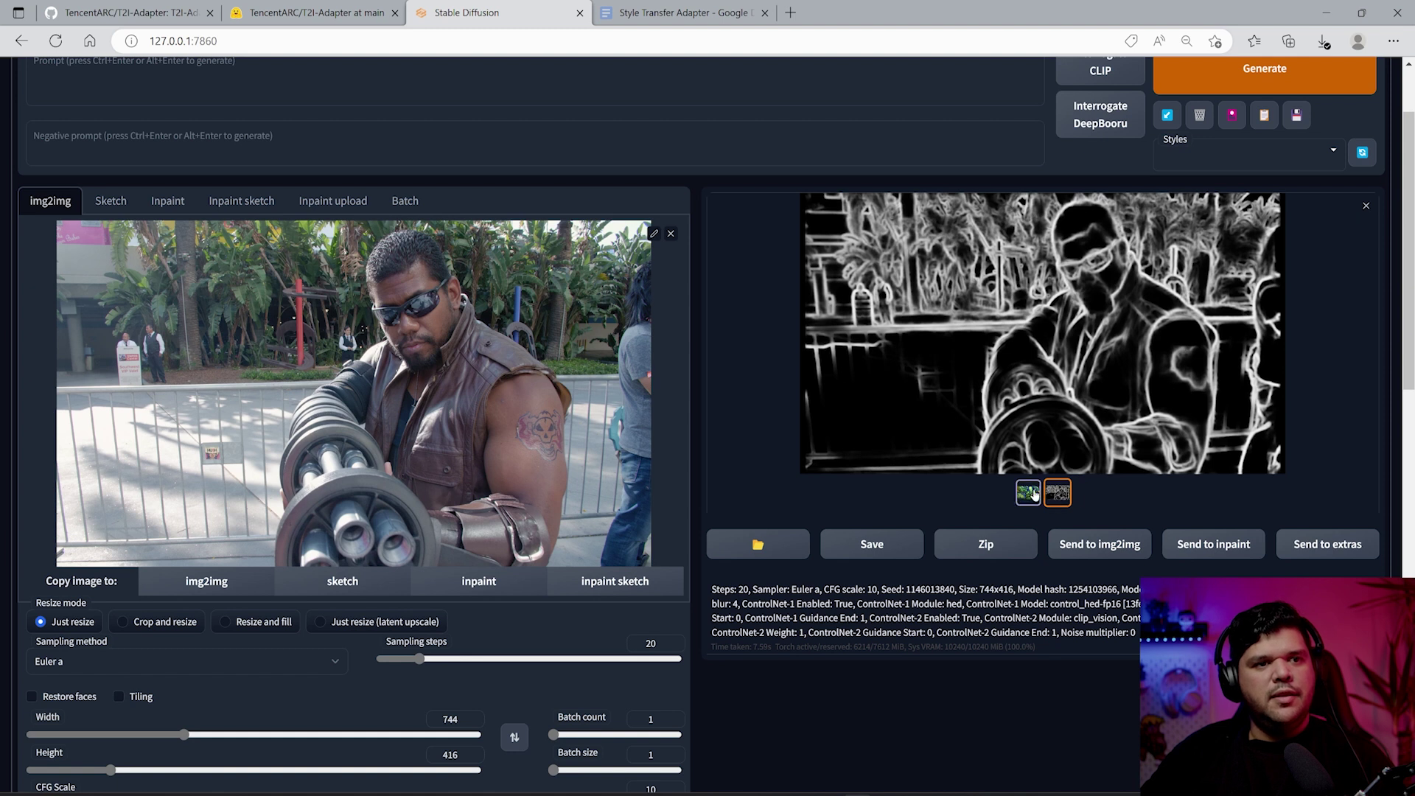
{"action": "left_click", "coordinate": [1029, 492]}
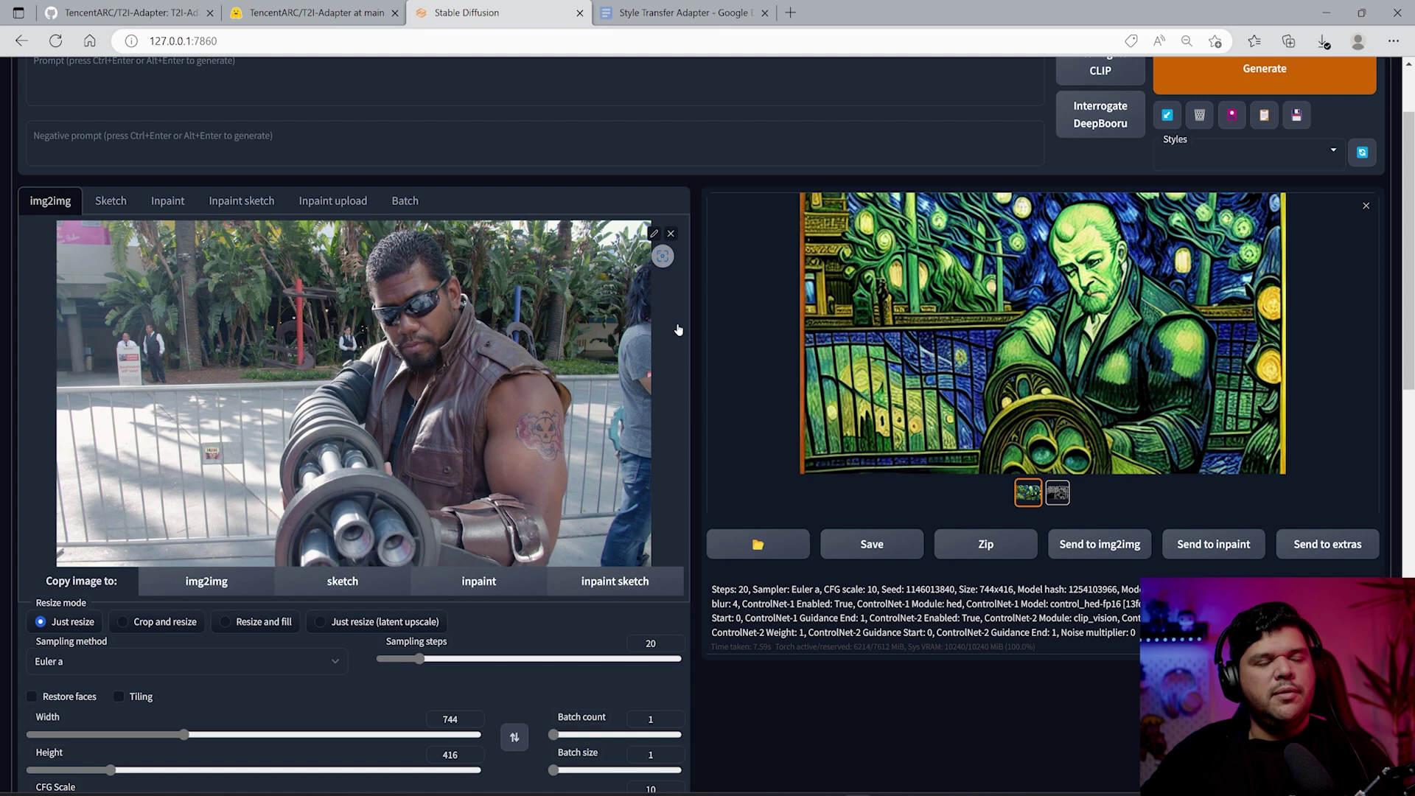
{"action": "scroll", "coordinate": [678, 370], "scroll_direction": "down", "scroll_amount": 10}
{"action": "scroll", "coordinate": [563, 570], "scroll_direction": "up", "scroll_amount": 13}
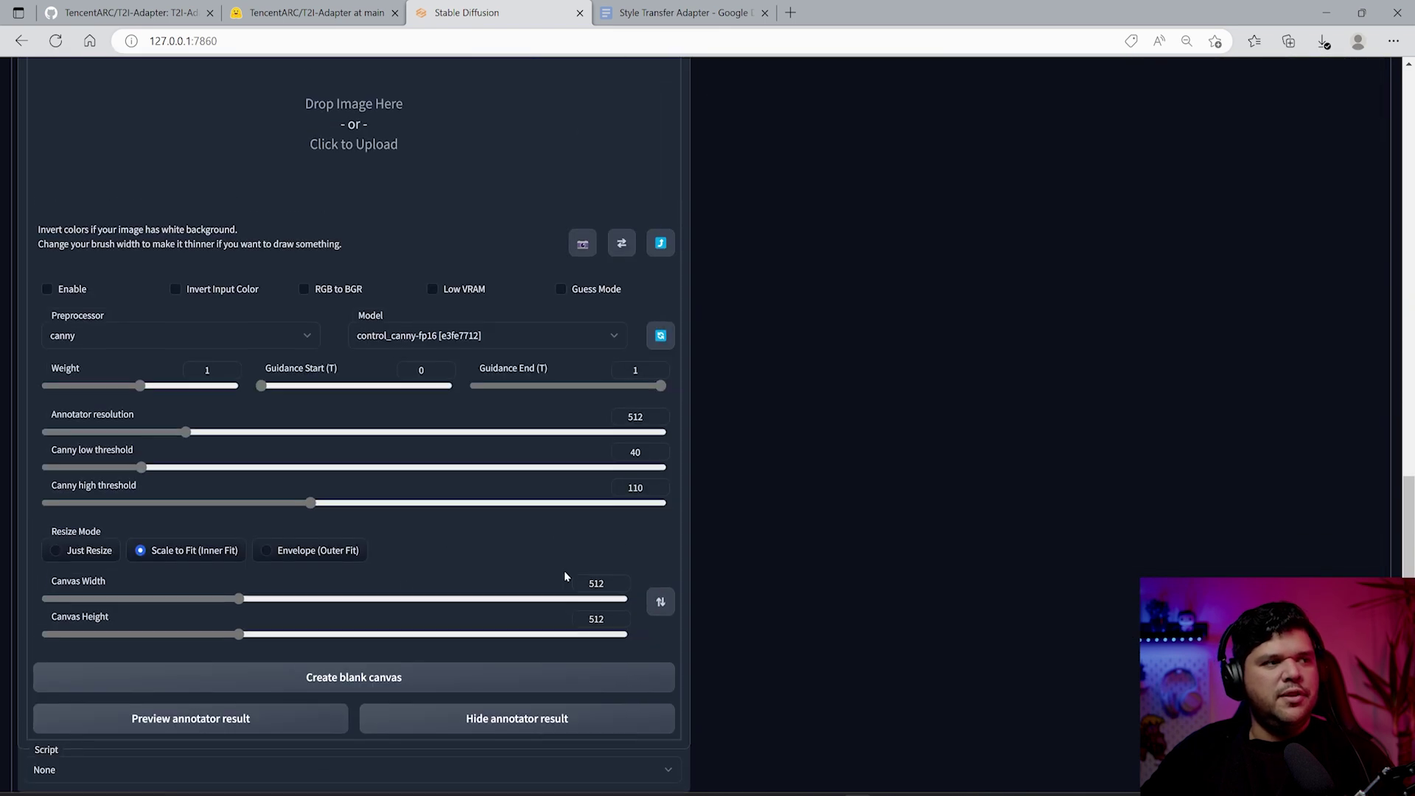
{"action": "left_click", "coordinate": [1021, 387]}
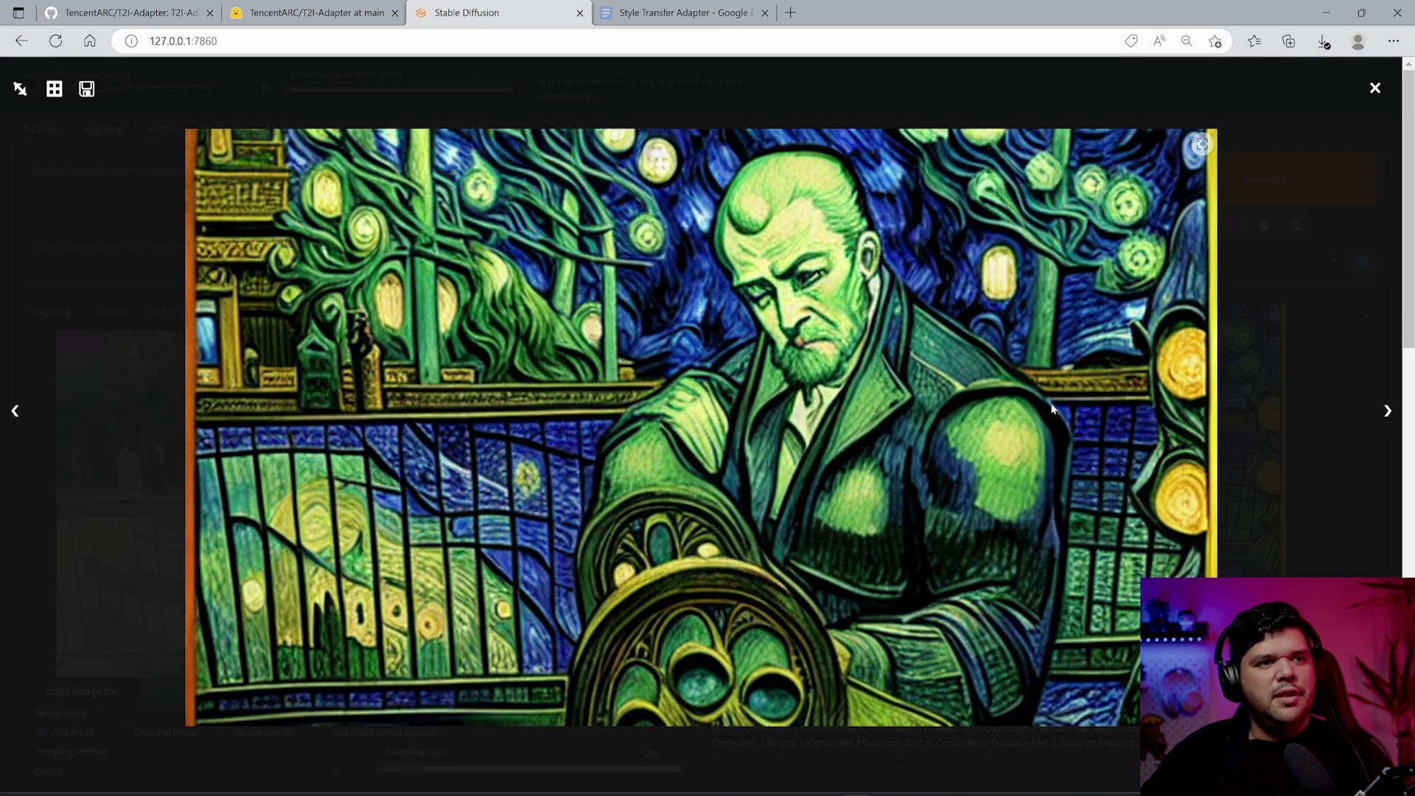
{"action": "left_click", "coordinate": [1322, 385]}
Step: Scroll to the ControlNet section and select the second unit's tab
{"action": "scroll", "coordinate": [632, 505], "scroll_direction": "down", "scroll_amount": 12}
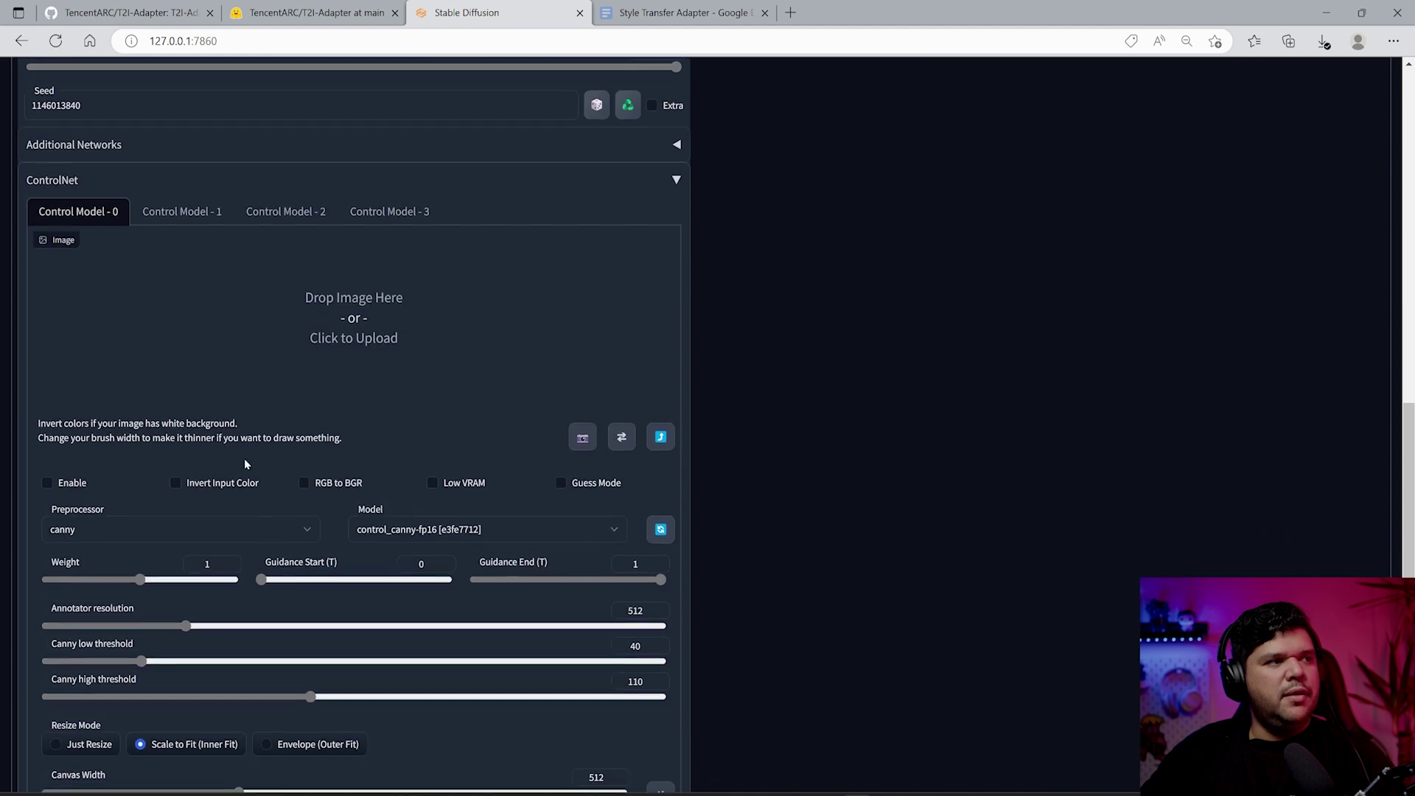
{"action": "scroll", "coordinate": [222, 449], "scroll_direction": "up", "scroll_amount": 3}
{"action": "left_click", "coordinate": [204, 442]}
Step: Bring up the first ControlNet unit's canny settings
{"action": "left_click", "coordinate": [74, 432]}
{"action": "scroll", "coordinate": [145, 533], "scroll_direction": "down", "scroll_amount": 5}
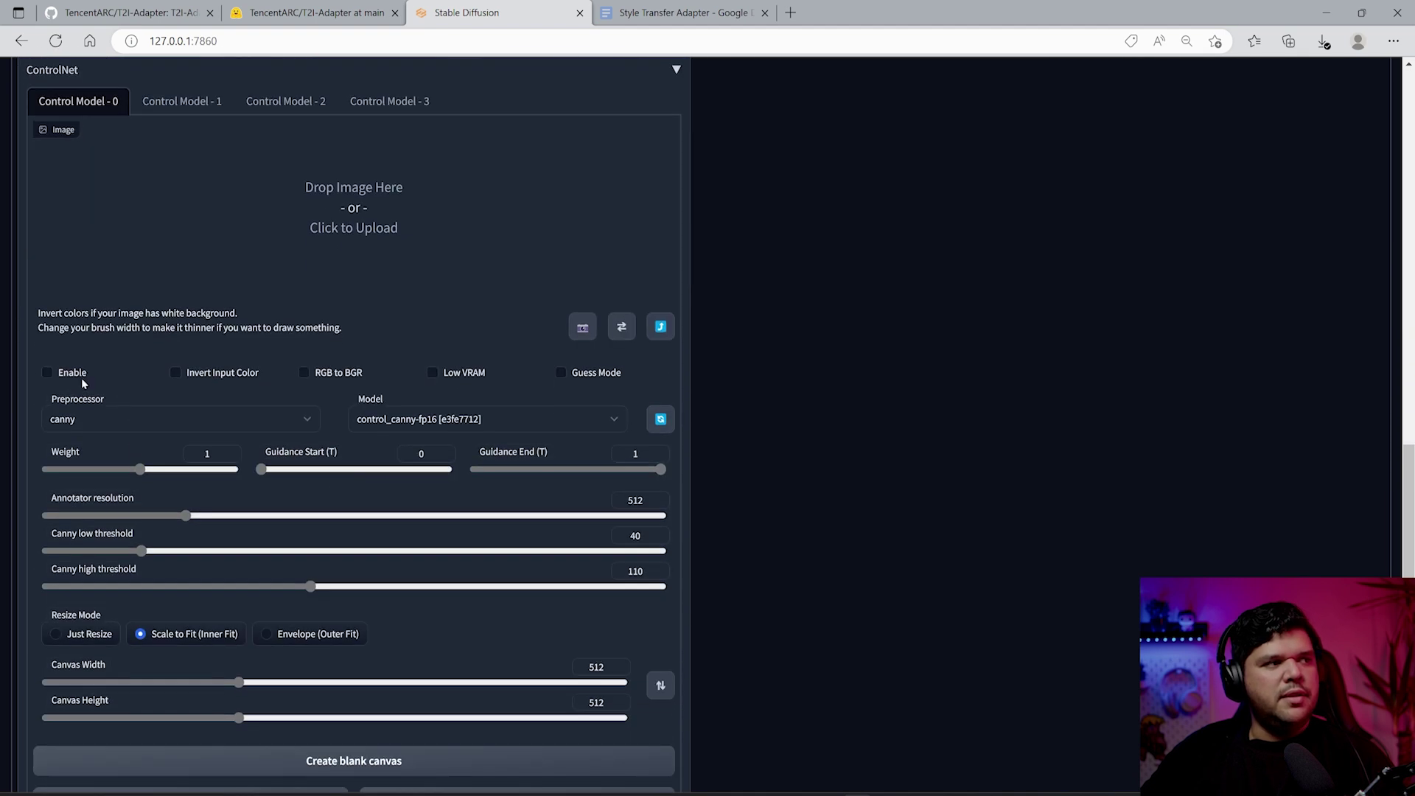
{"action": "scroll", "coordinate": [214, 578], "scroll_direction": "down", "scroll_amount": 2}
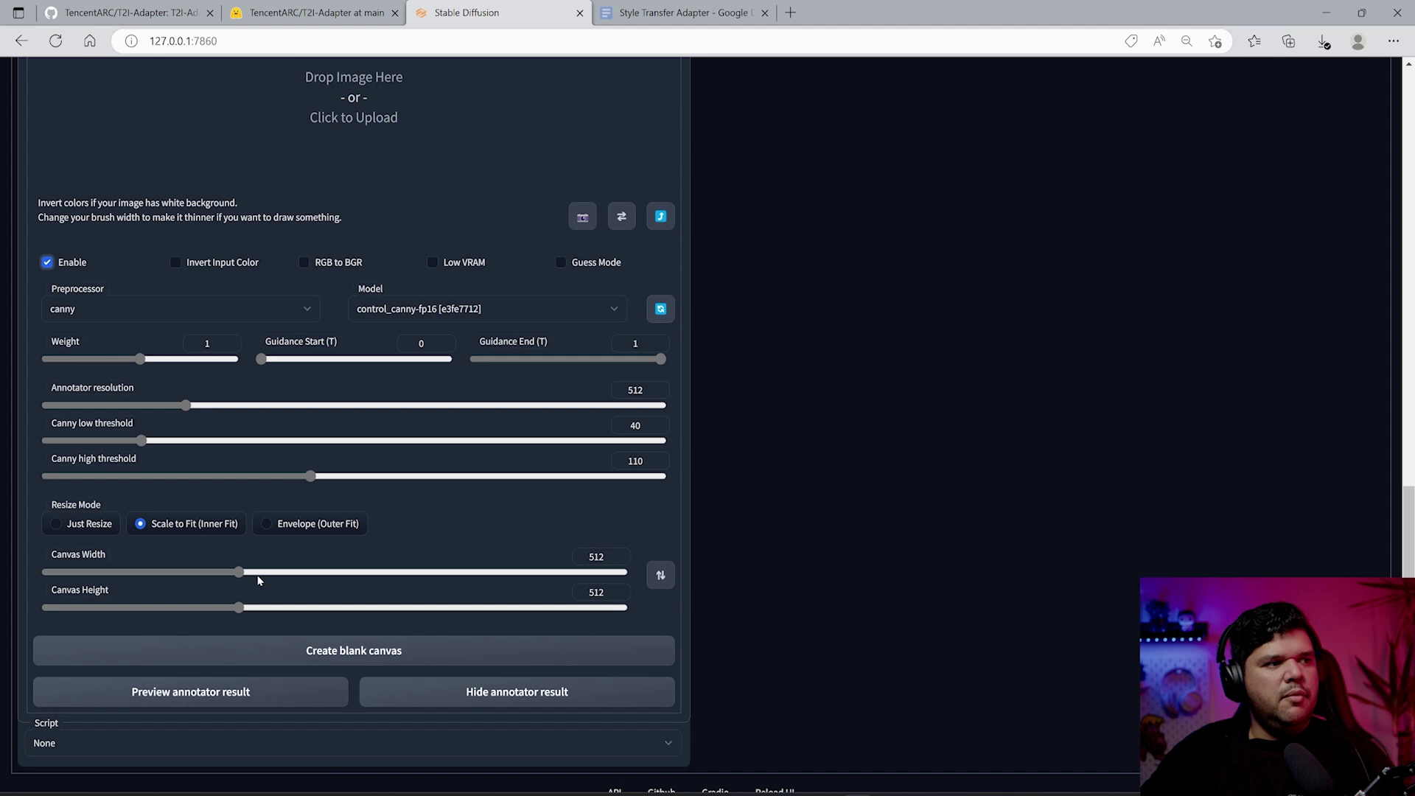
{"action": "scroll", "coordinate": [260, 568], "scroll_direction": "up", "scroll_amount": 2}
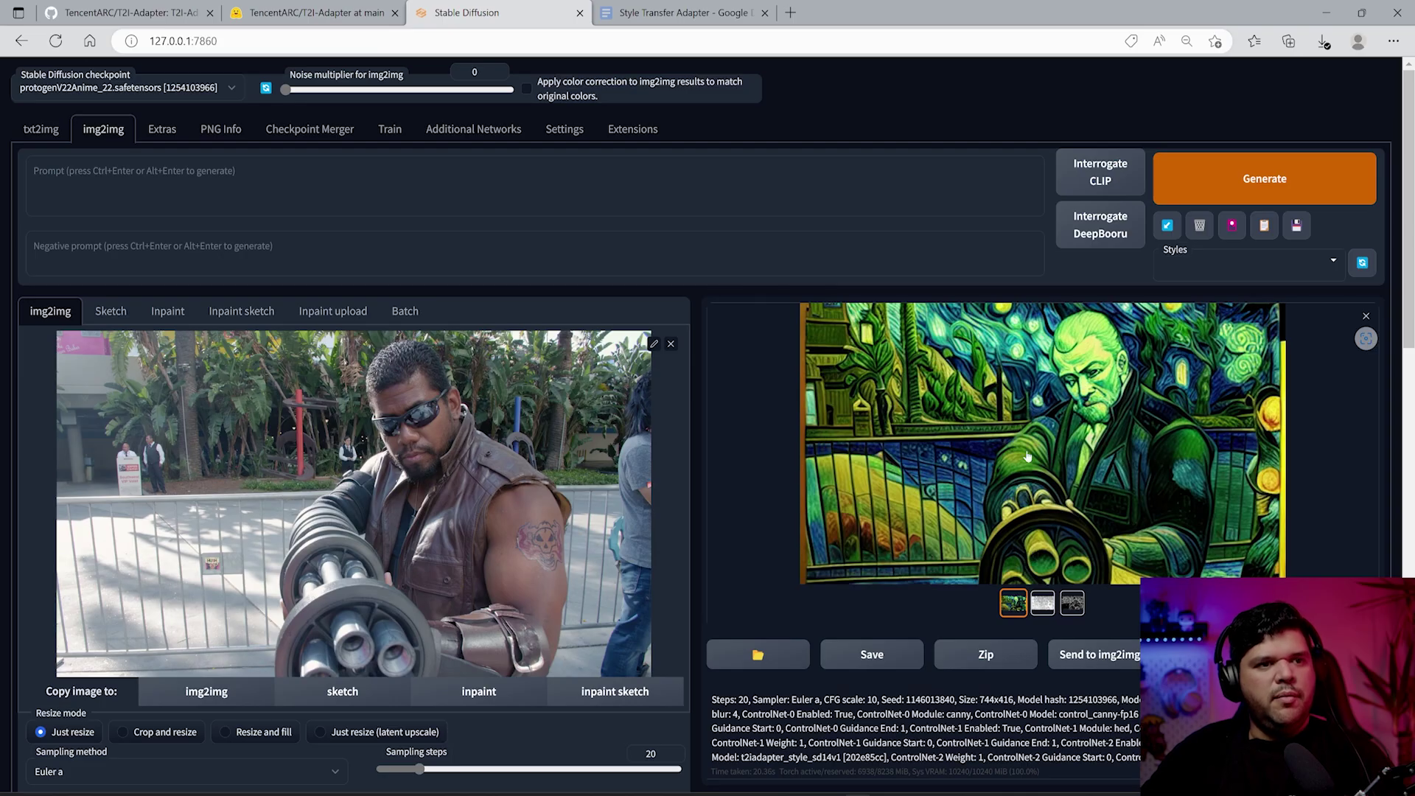
Step: Cycle through the canny map, HED map and Van Gogh-style render, viewing the render full screen
{"action": "left_click", "coordinate": [1042, 603]}
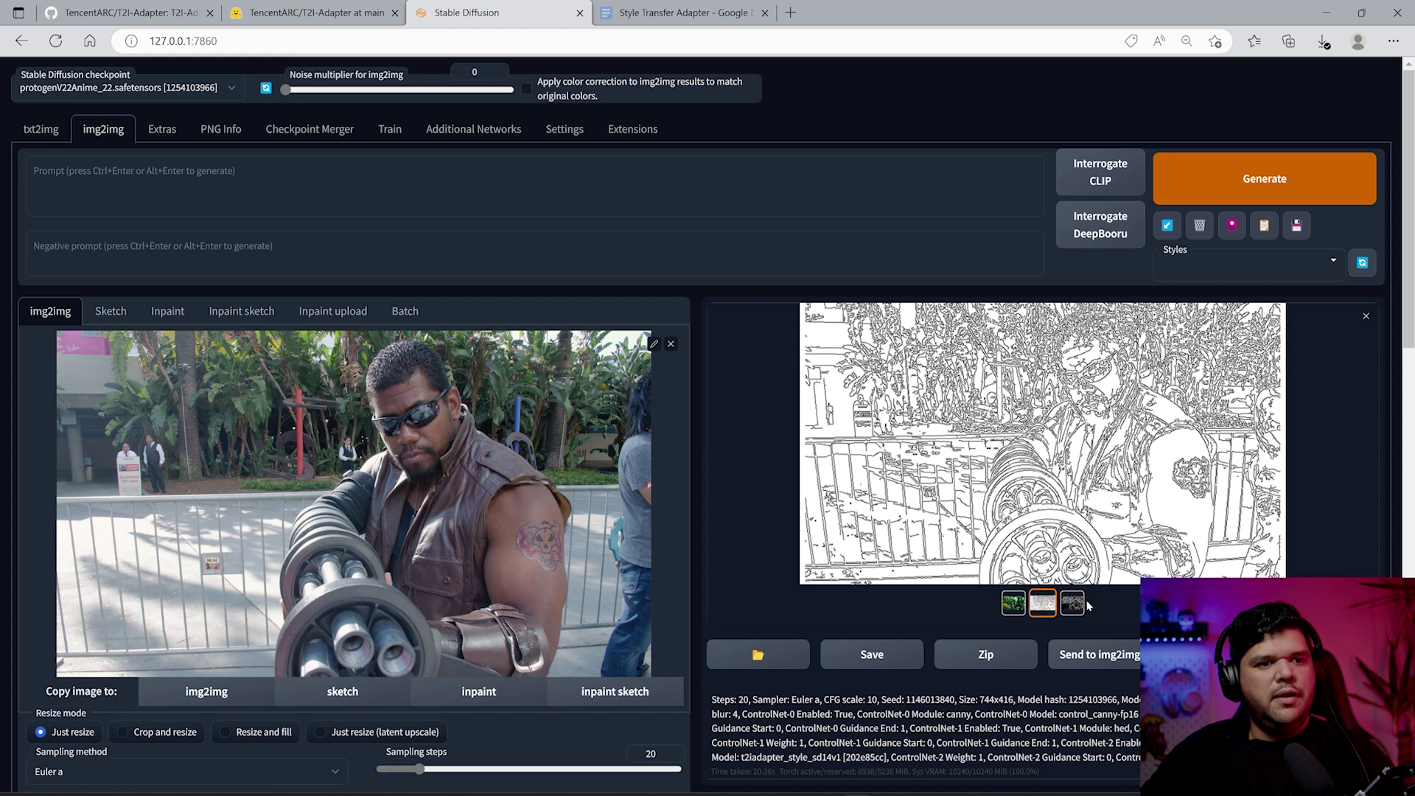
{"action": "left_click", "coordinate": [1074, 602]}
{"action": "left_click", "coordinate": [1042, 603]}
{"action": "left_click", "coordinate": [1016, 603]}
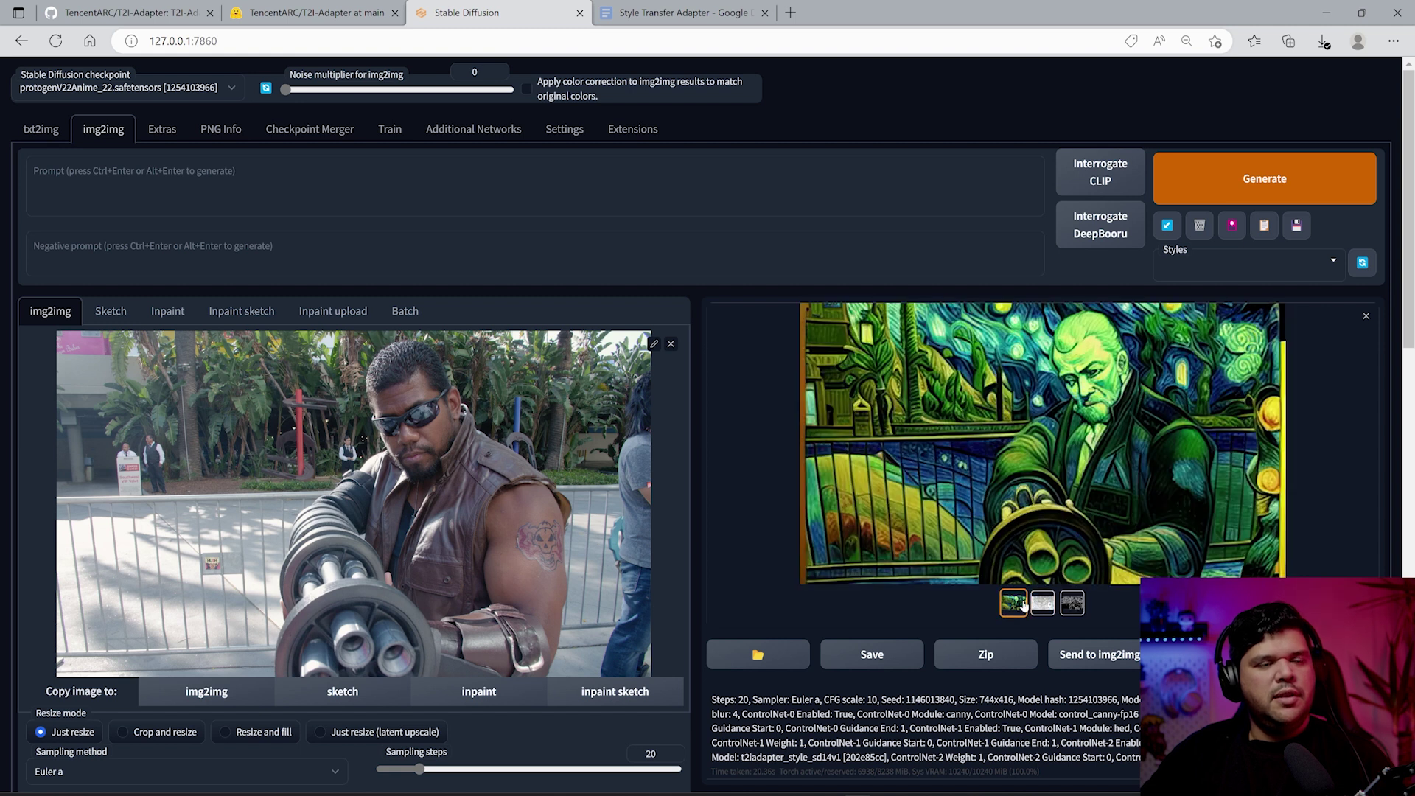
{"action": "left_click", "coordinate": [1091, 444]}
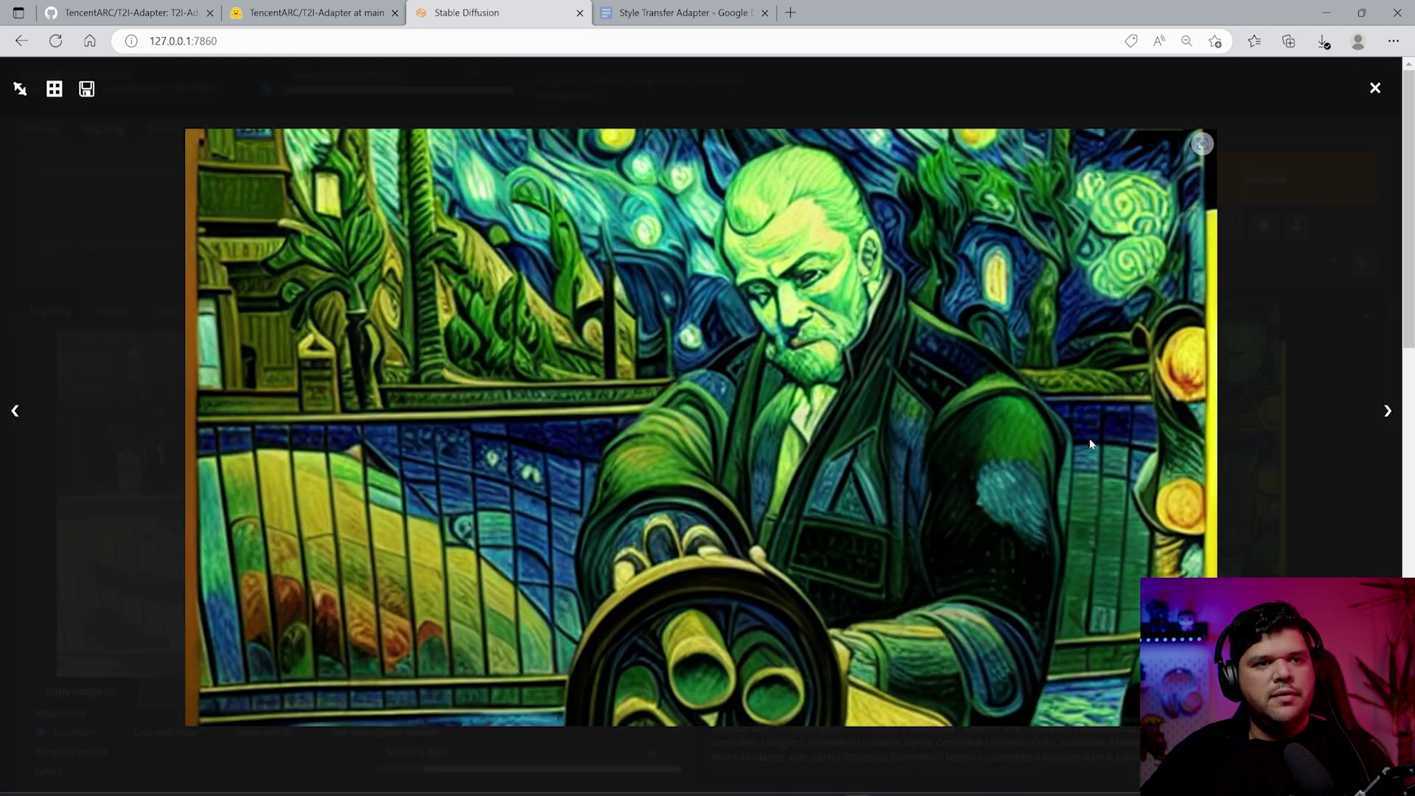
{"action": "left_click", "coordinate": [714, 269]}
{"action": "scroll", "coordinate": [1055, 394], "scroll_direction": "down", "scroll_amount": 2}
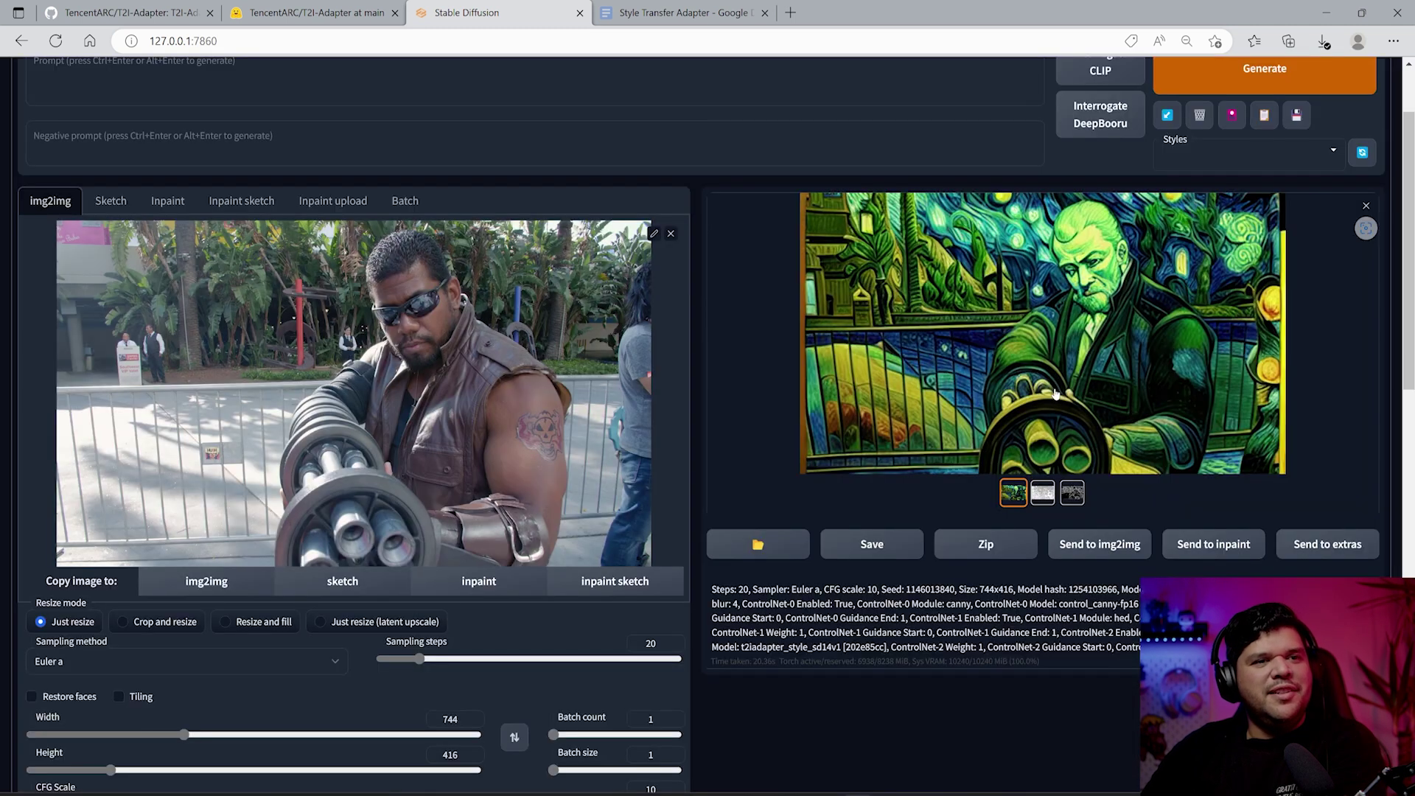
{"action": "left_click", "coordinate": [1042, 492]}
{"action": "left_click", "coordinate": [1013, 492]}
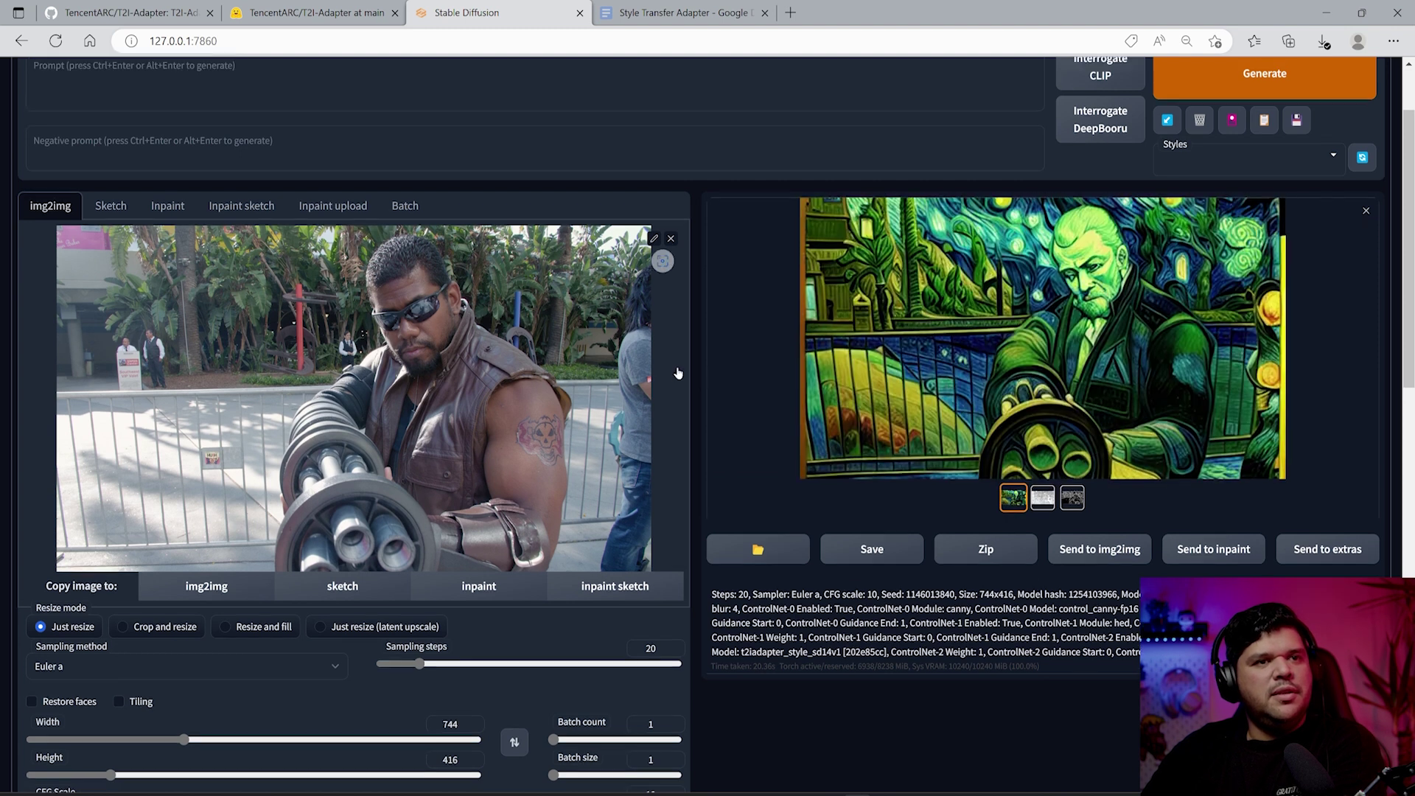
{"action": "scroll", "coordinate": [678, 372], "scroll_direction": "up", "scroll_amount": 2}
Step: Generate with prompt 'painting of barret', then raise the style adapter's Guidance Start to 0.49
{"action": "type", "text": "painting of barret"}
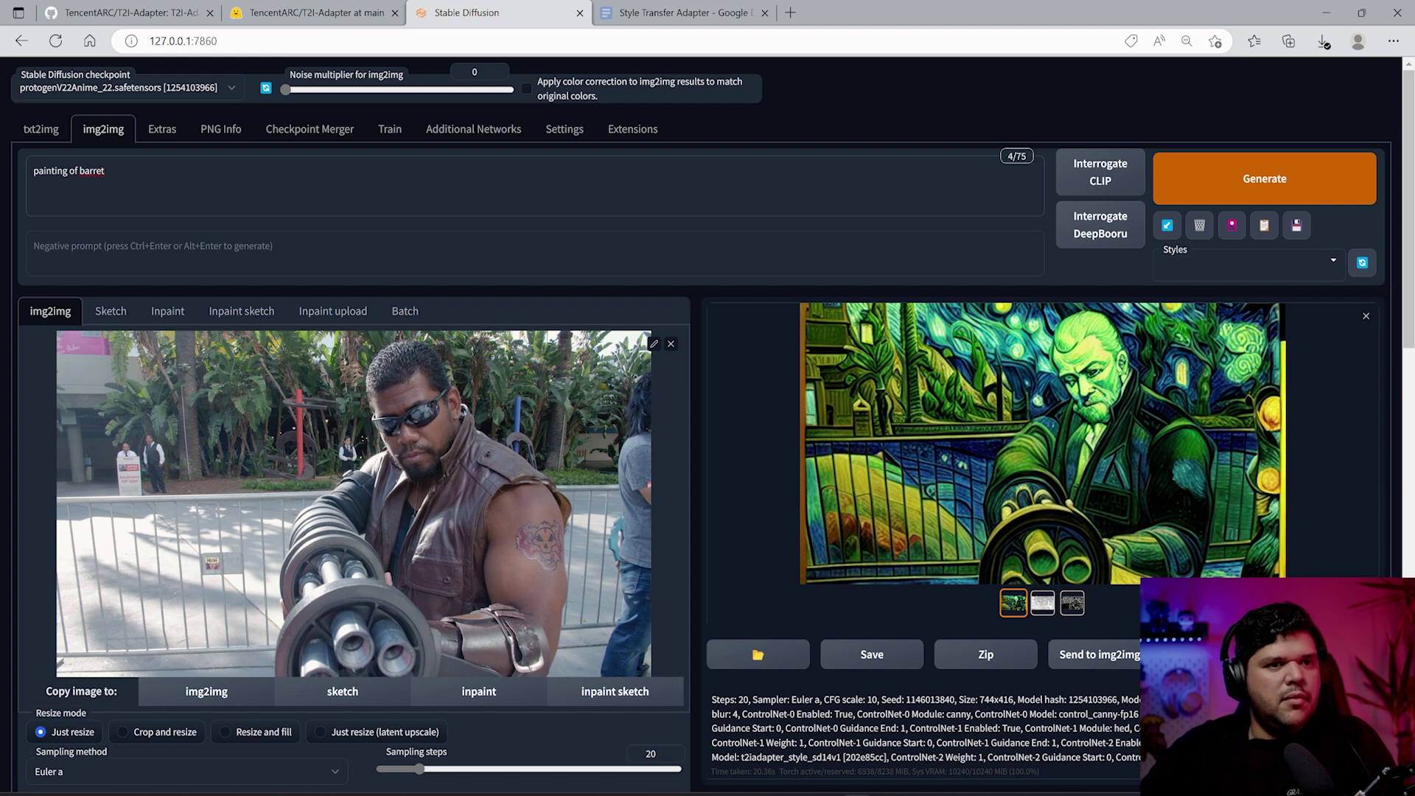
{"action": "key", "text": "ctrl+Return"}
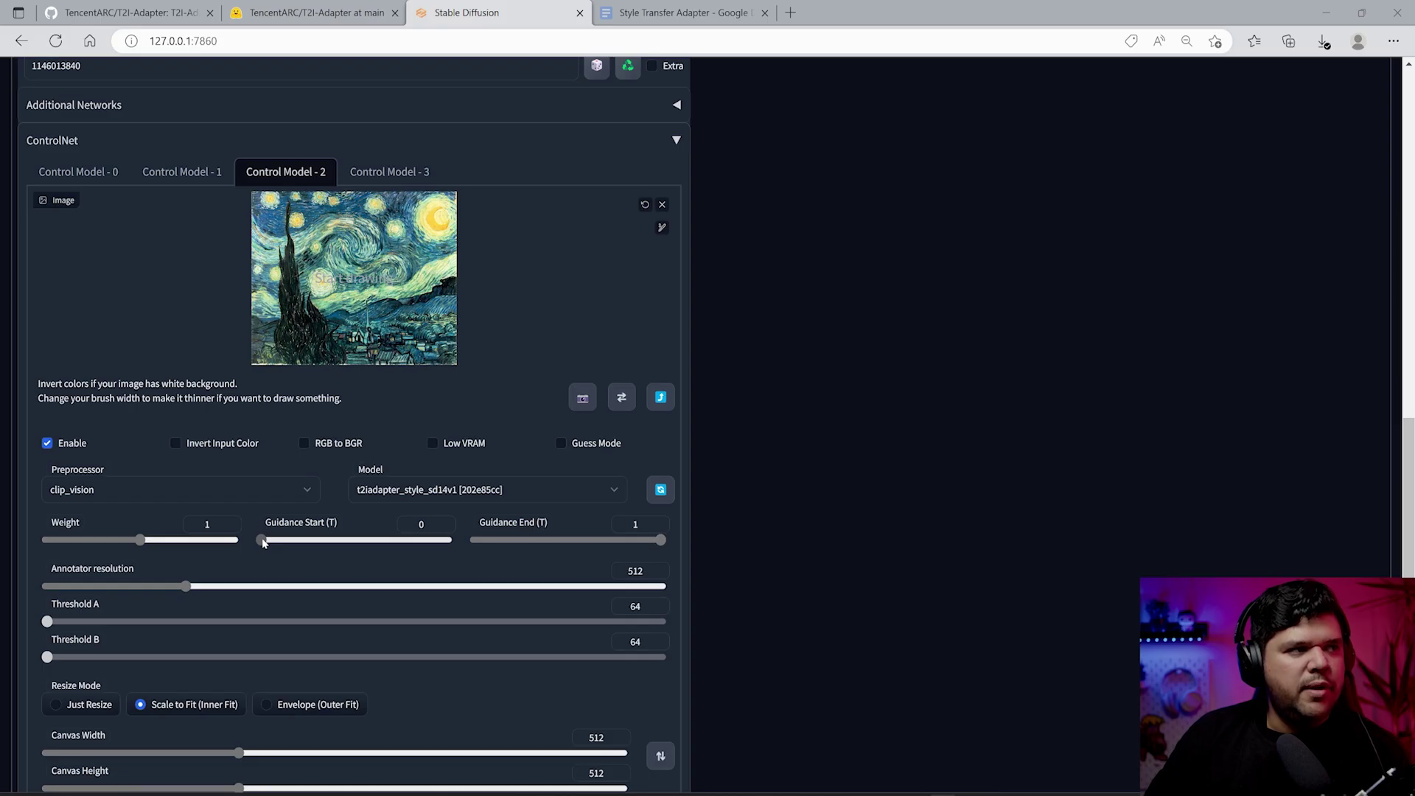
{"action": "left_click", "coordinate": [263, 543]}
{"action": "left_click_drag", "start_coordinate": [281, 542], "coordinate": [302, 547]}
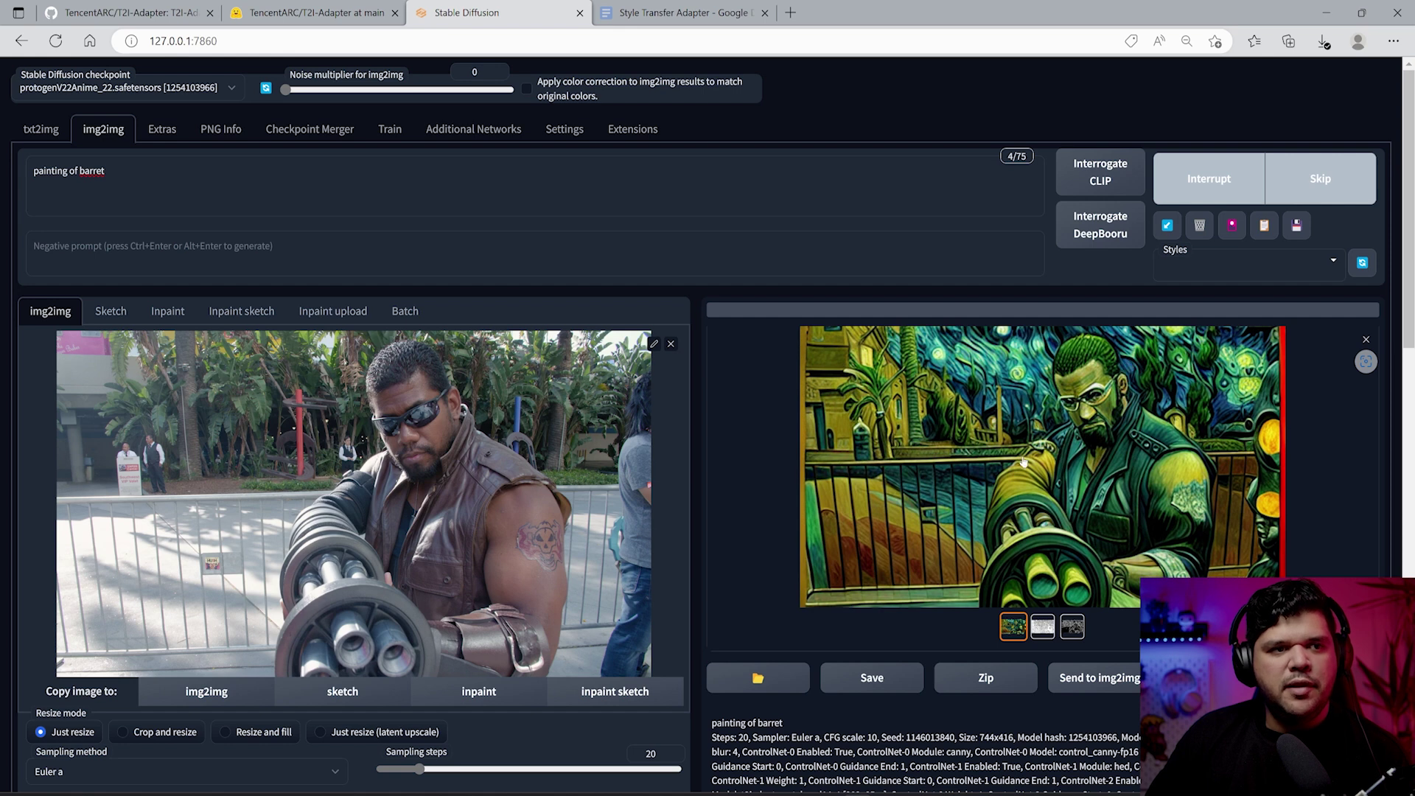
{"action": "scroll", "coordinate": [1092, 477], "scroll_direction": "down", "scroll_amount": 2}
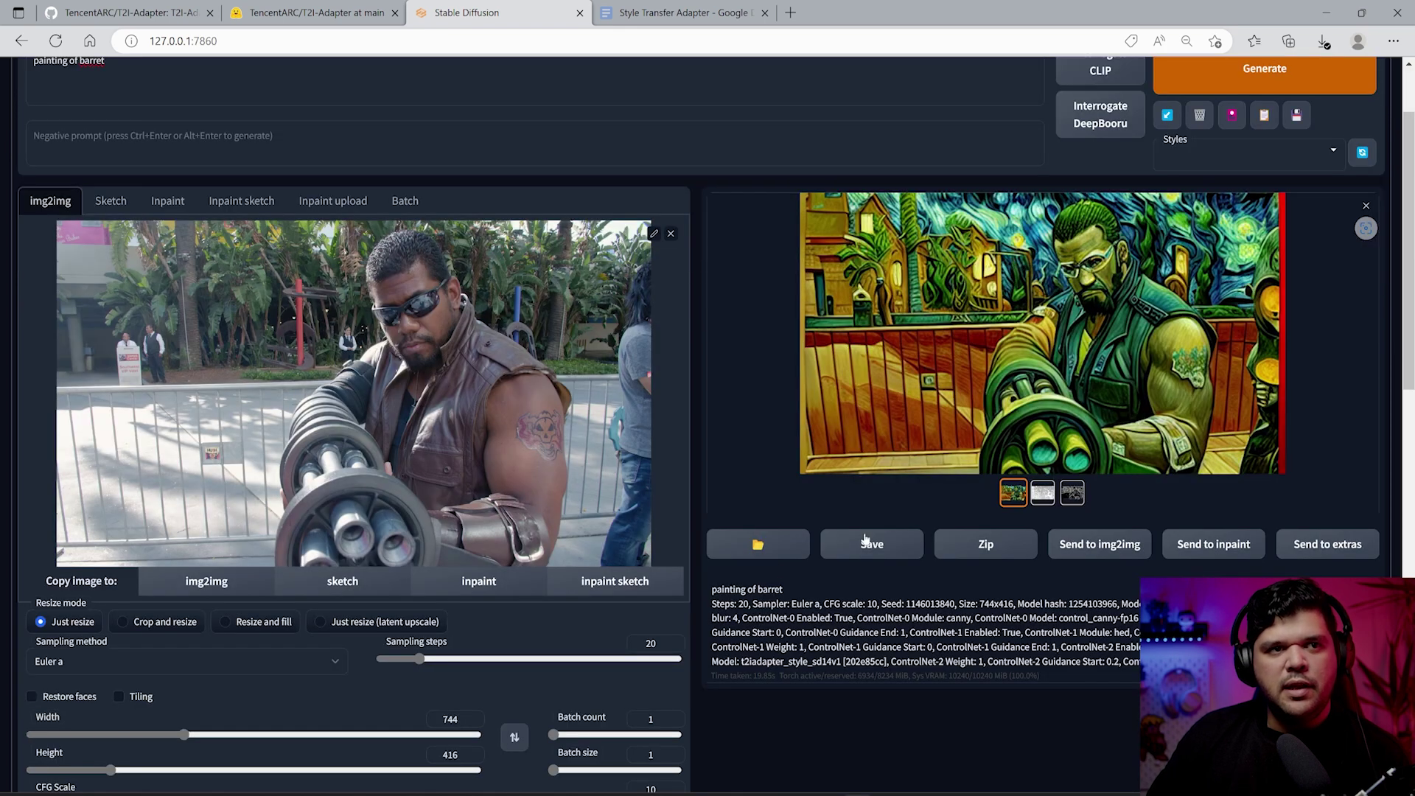
{"action": "scroll", "coordinate": [643, 603], "scroll_direction": "down", "scroll_amount": 12}
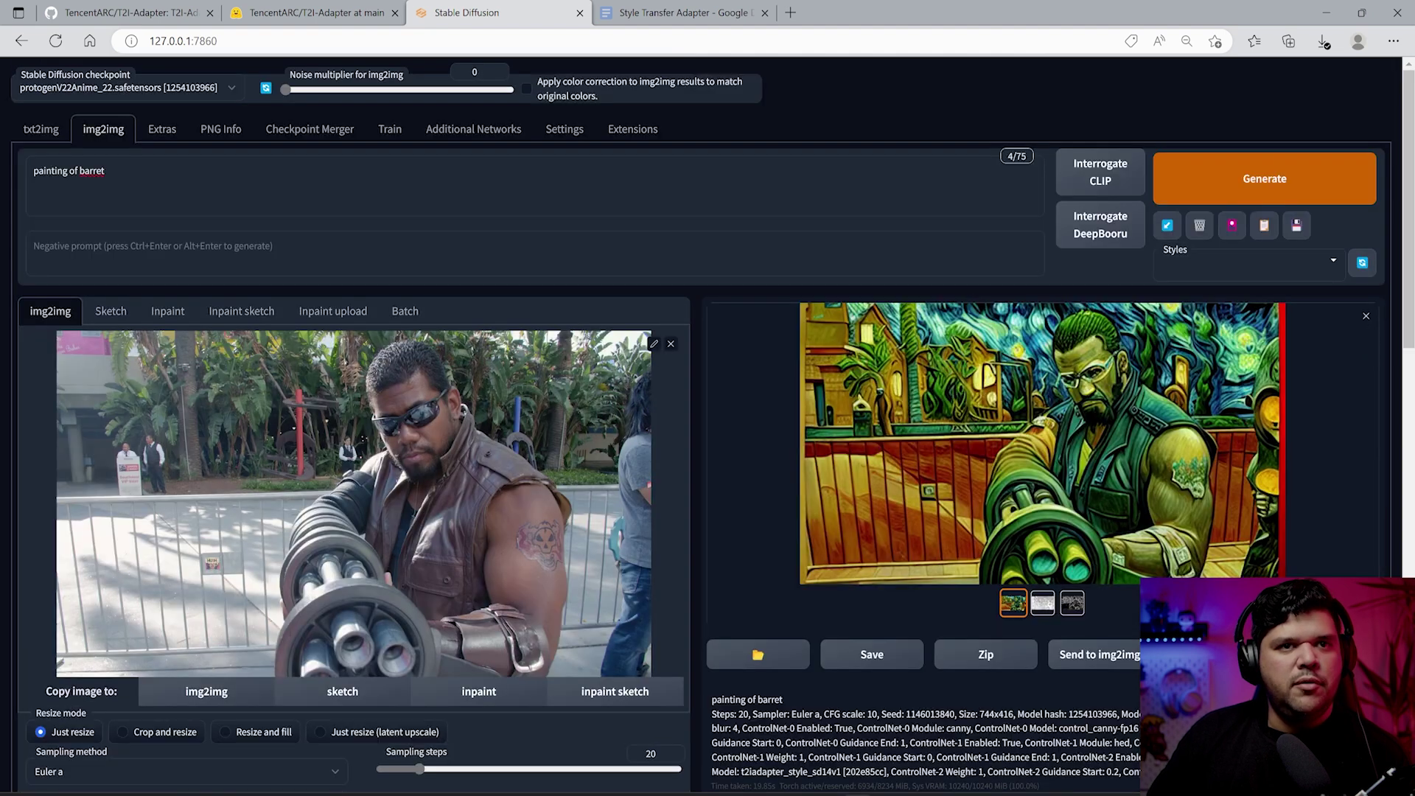
Step: Regenerate with Guidance Start near 0.5, then review the cartoon-like barret render and its canny and HED maps
{"action": "key", "text": "ctrl+Return"}
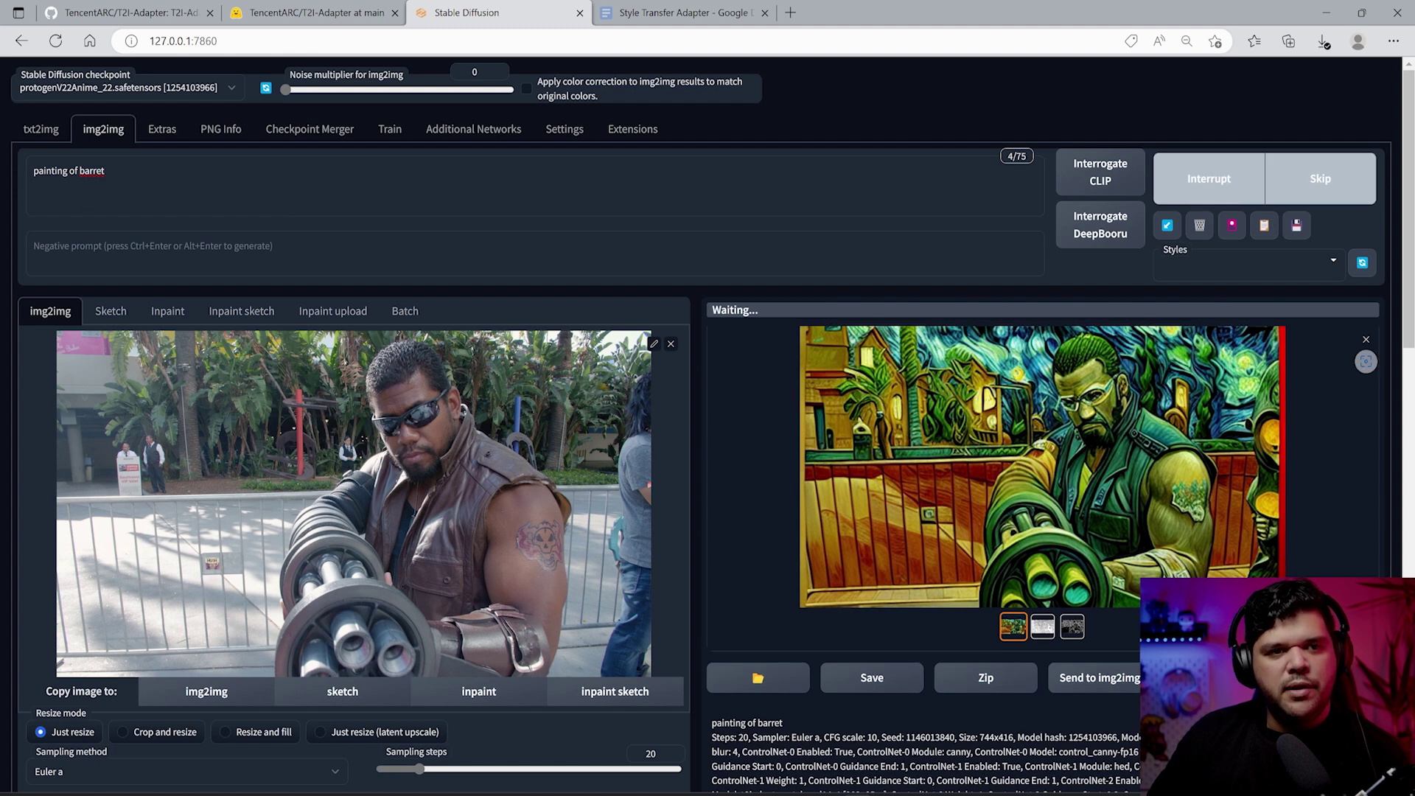
{"action": "left_click", "coordinate": [1111, 518]}
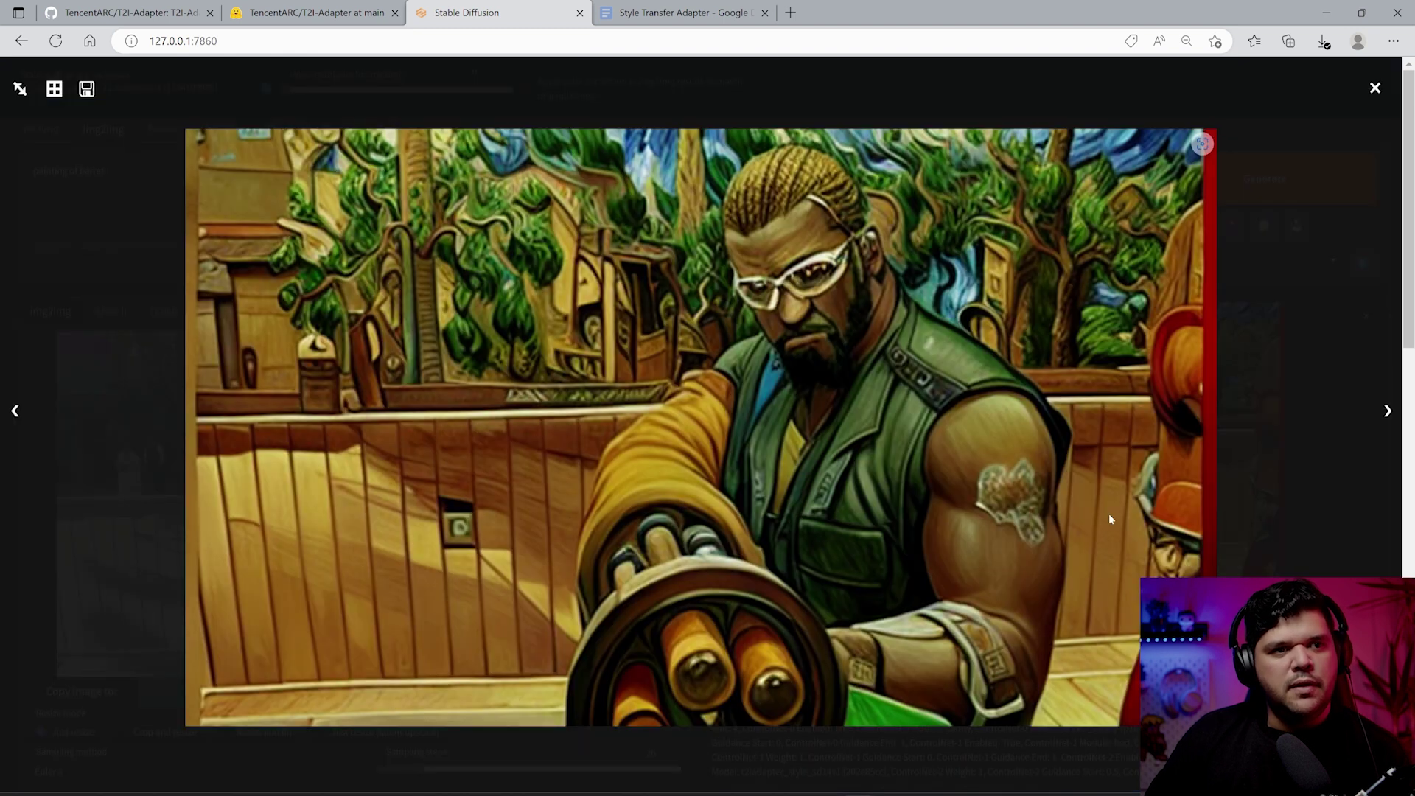
{"action": "left_click", "coordinate": [1287, 437]}
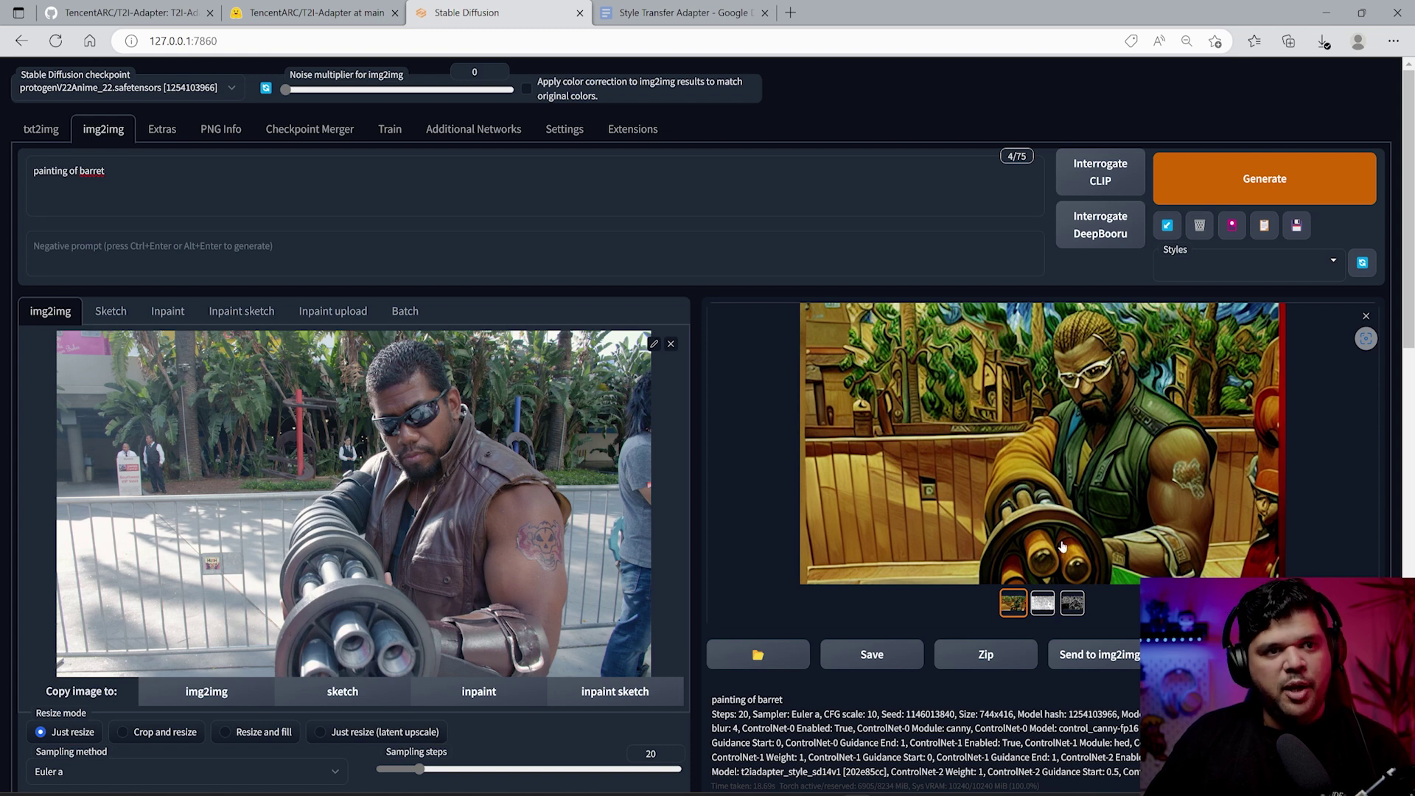
{"action": "scroll", "coordinate": [1062, 546], "scroll_direction": "down", "scroll_amount": 1}
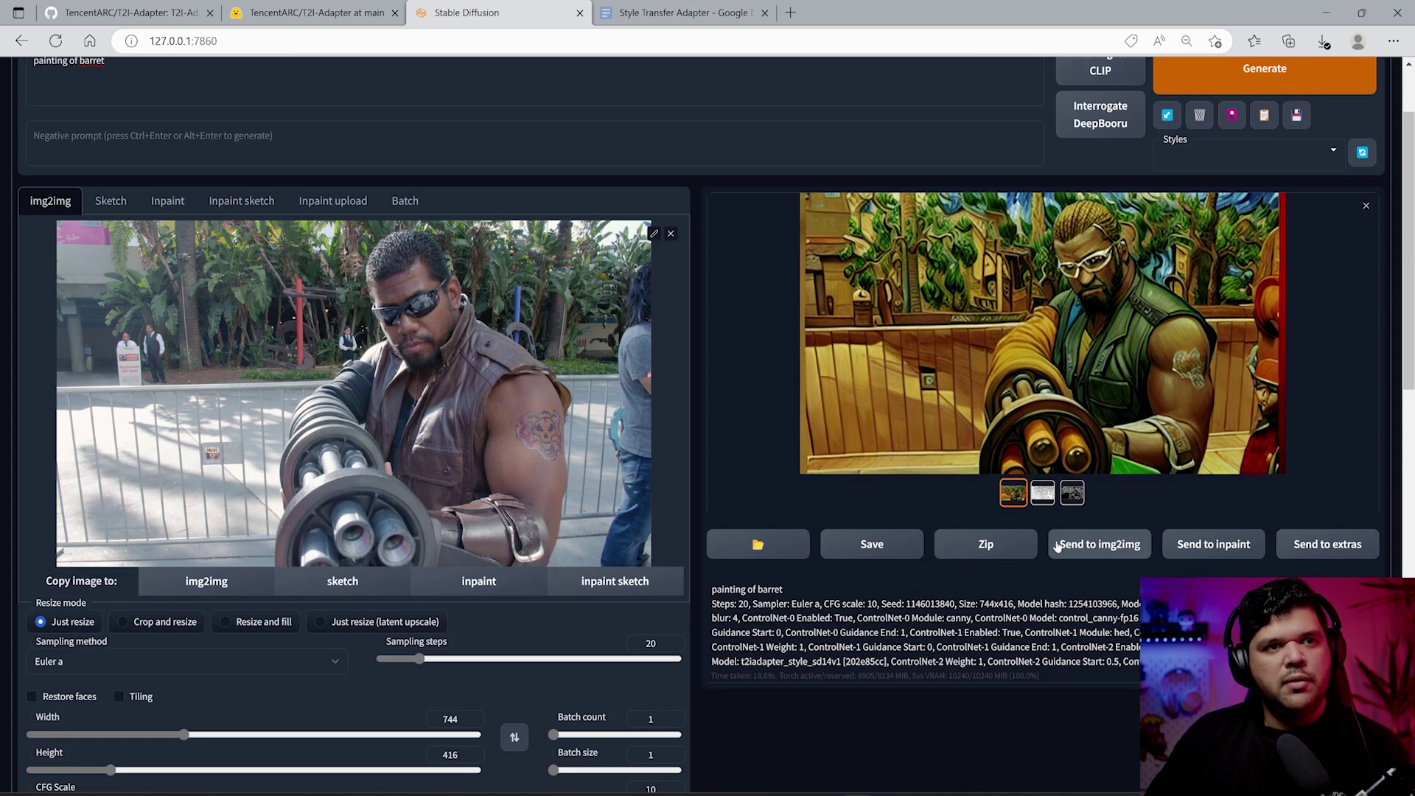
{"action": "scroll", "coordinate": [1057, 545], "scroll_direction": "up", "scroll_amount": 1}
{"action": "left_click", "coordinate": [1043, 602]}
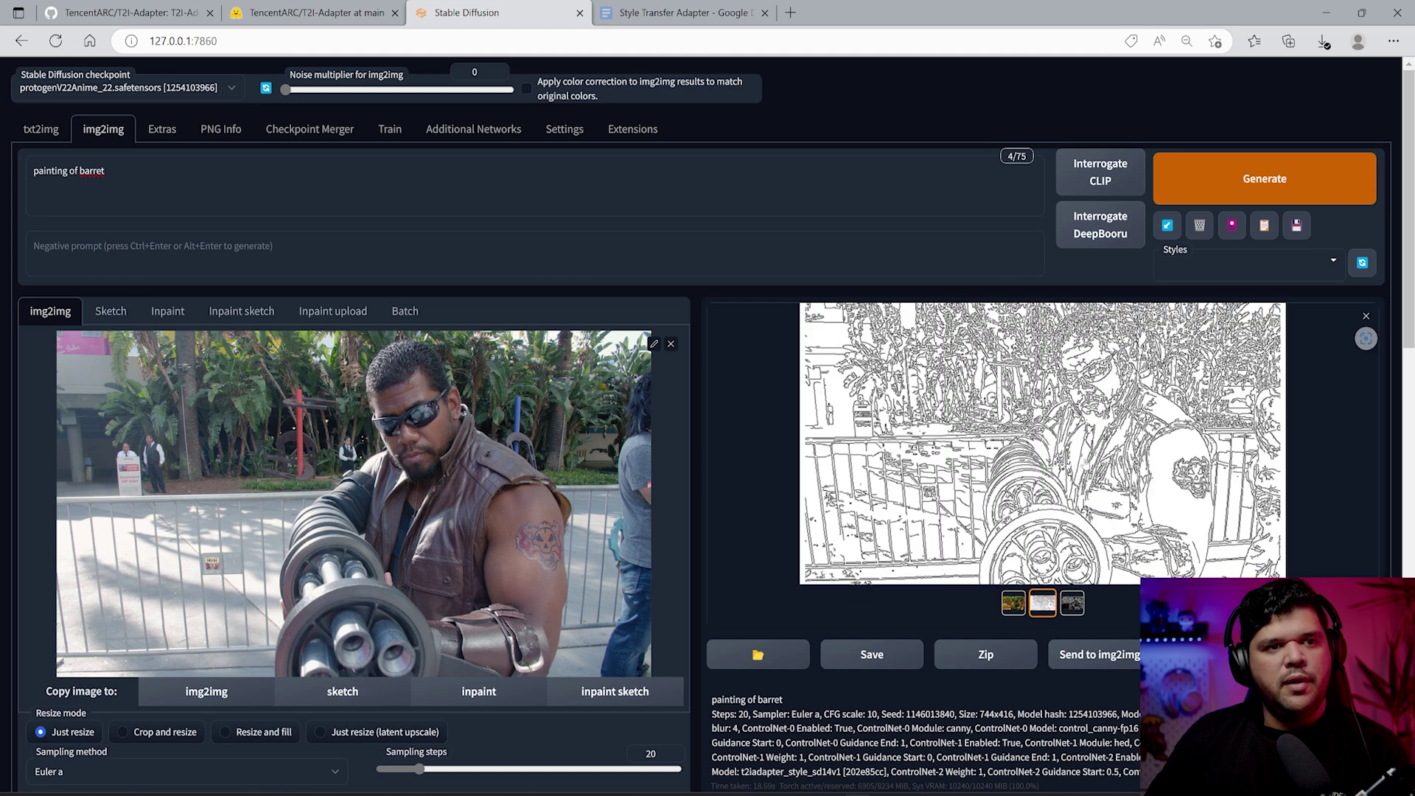
{"action": "left_click", "coordinate": [1072, 602]}
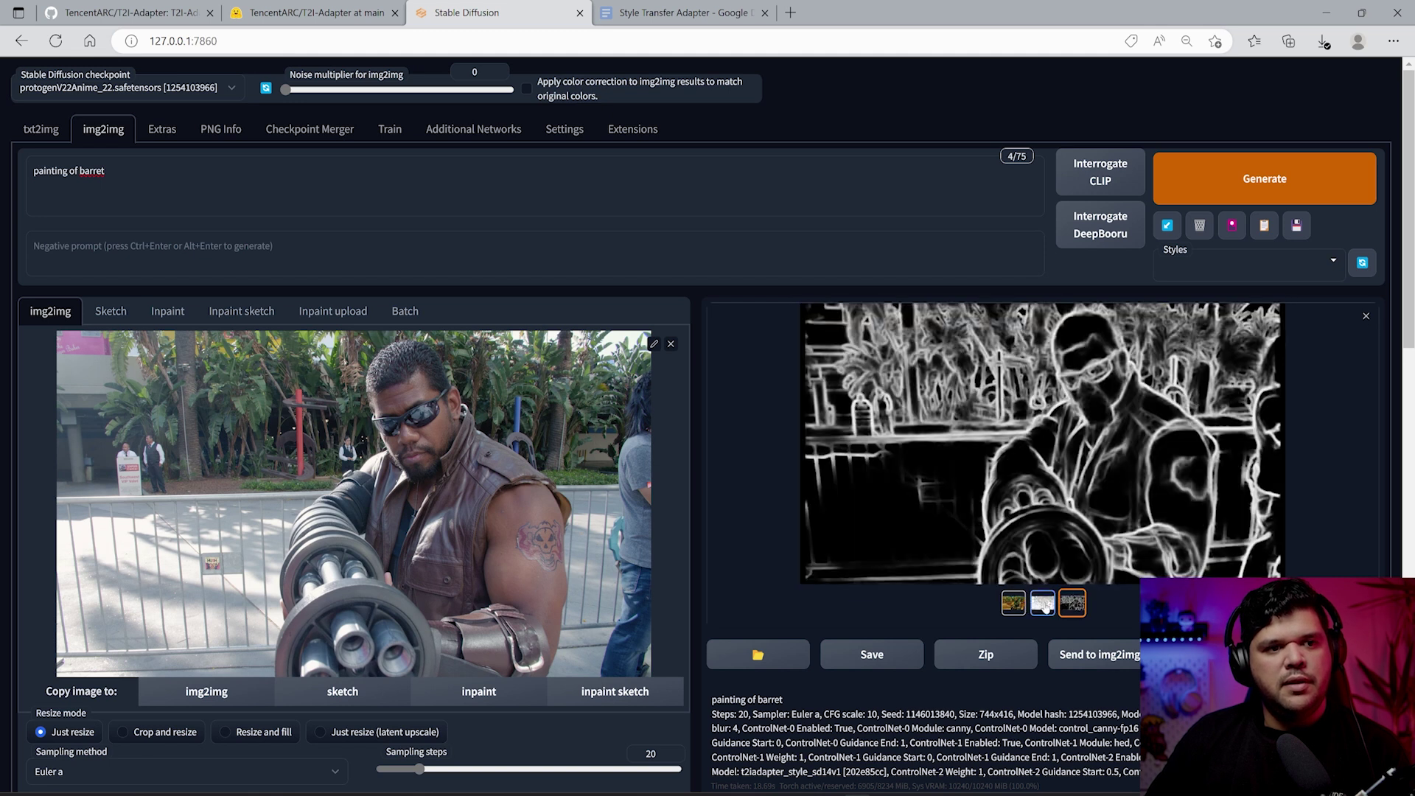
{"action": "left_click", "coordinate": [1013, 603]}
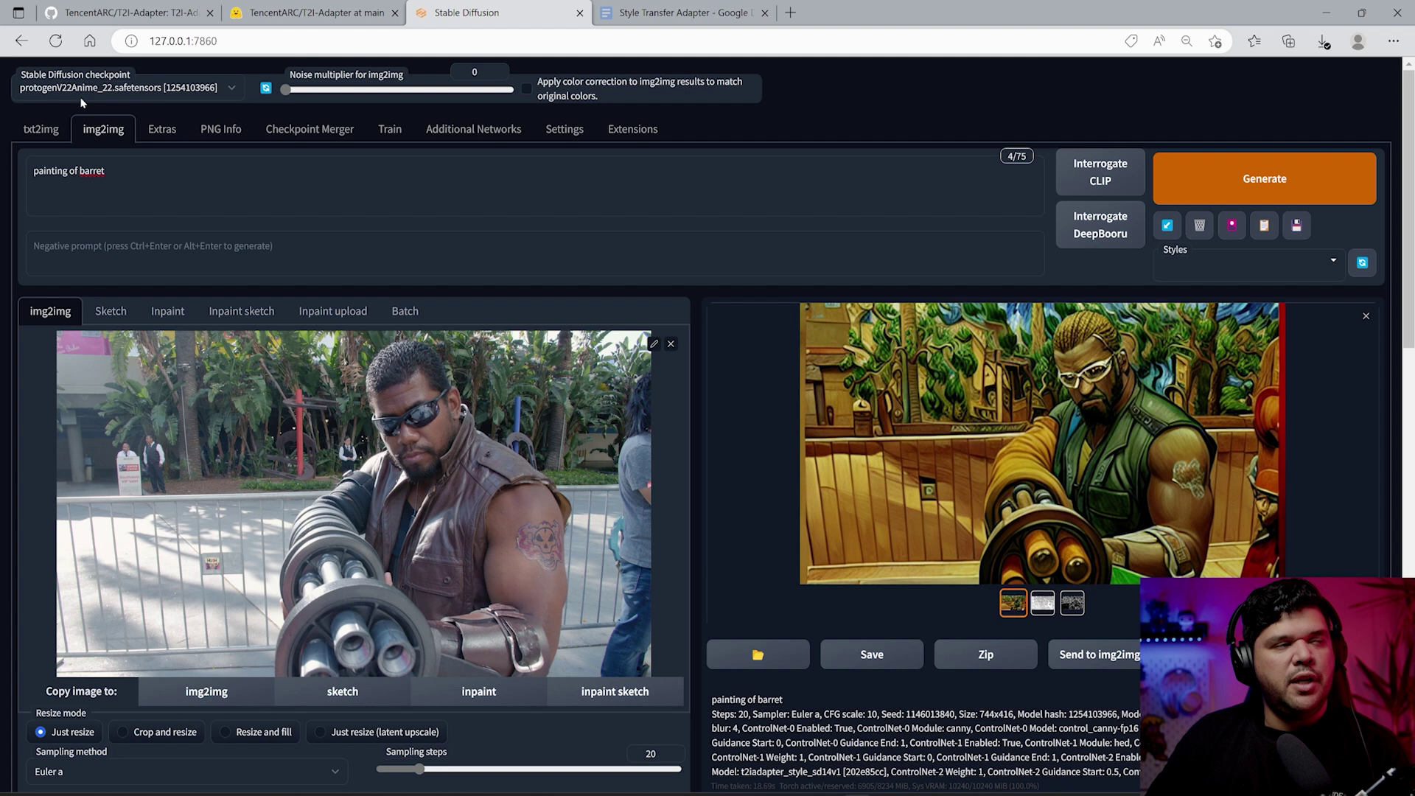
Step: Check spelling suggestions for 'barret' and close the full-screen result preview
{"action": "right_click", "coordinate": [92, 171]}
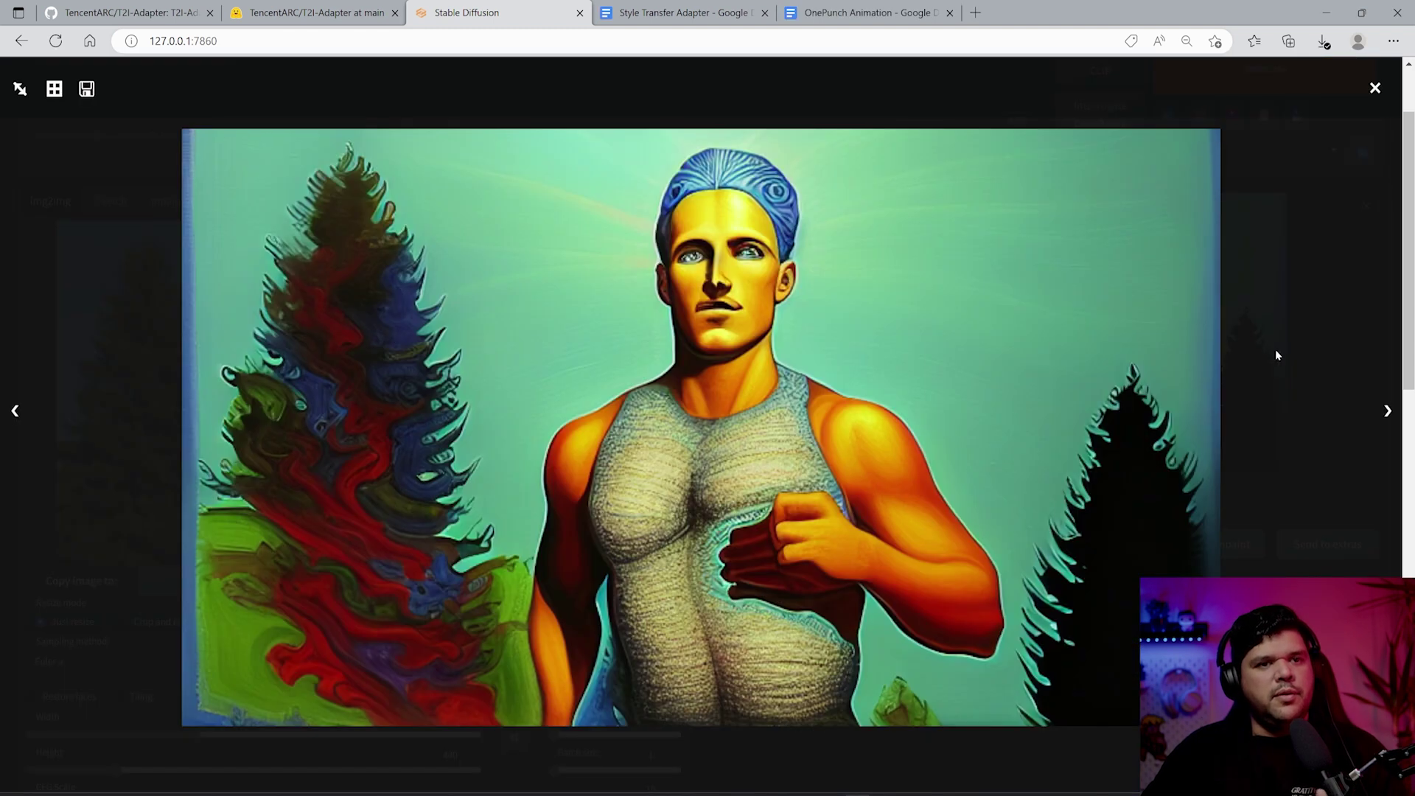
{"action": "left_click", "coordinate": [1274, 349]}
{"action": "scroll", "coordinate": [671, 611], "scroll_direction": "down", "scroll_amount": 9}
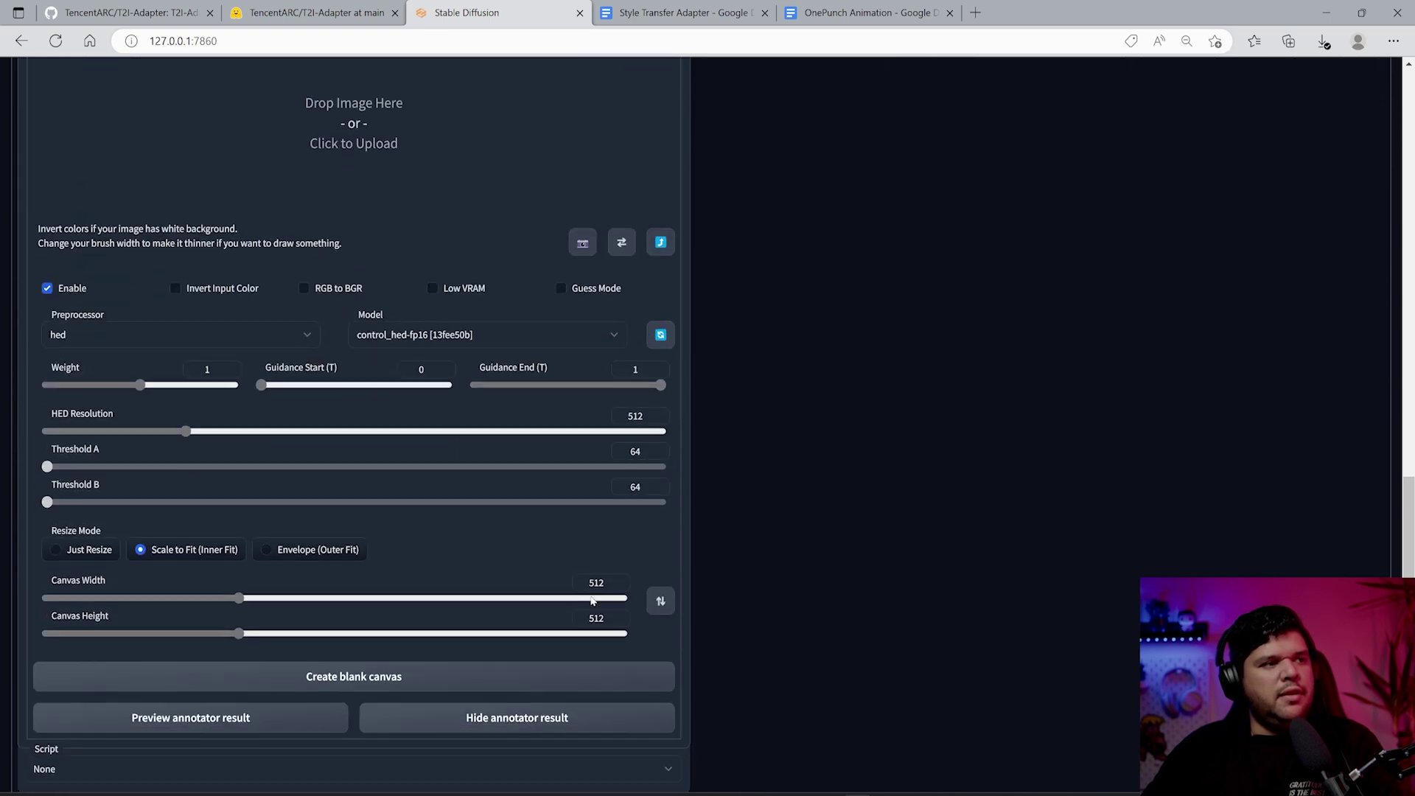
{"action": "scroll", "coordinate": [295, 420], "scroll_direction": "up", "scroll_amount": 4}
Step: Review the style adapter unit's settings and its Starry Night style image
{"action": "left_click", "coordinate": [286, 330]}
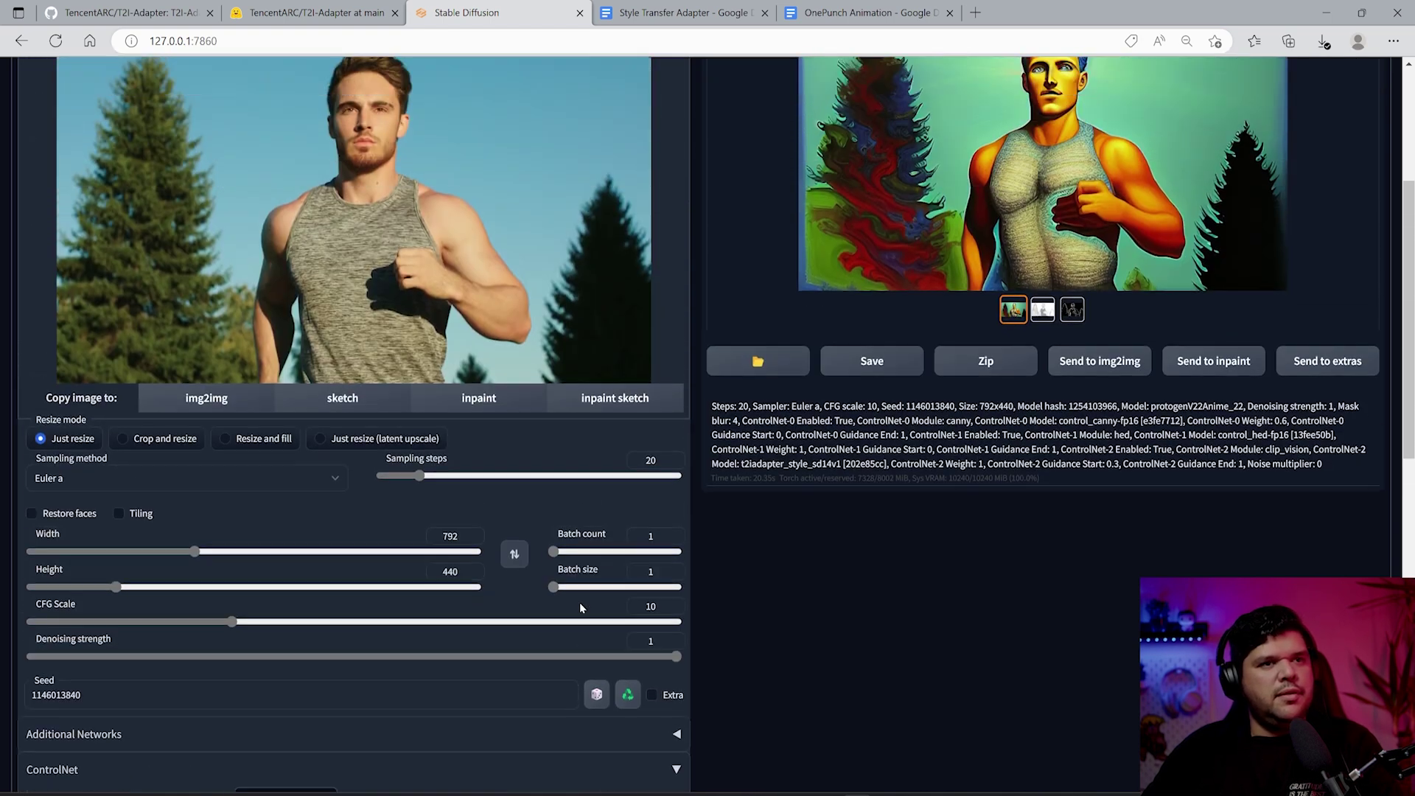
{"action": "scroll", "coordinate": [579, 603], "scroll_direction": "up", "scroll_amount": 5}
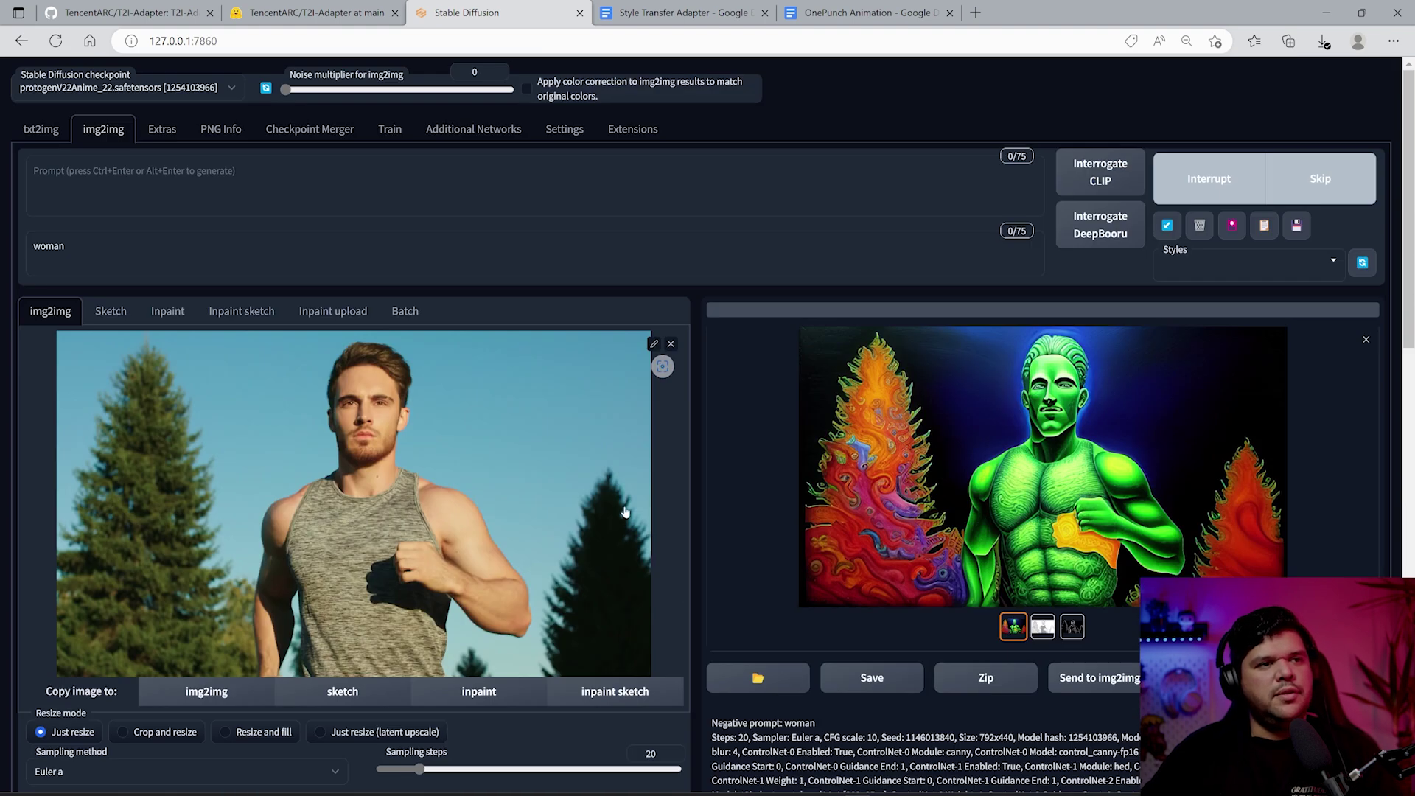
{"action": "scroll", "coordinate": [1034, 398], "scroll_direction": "down", "scroll_amount": 2}
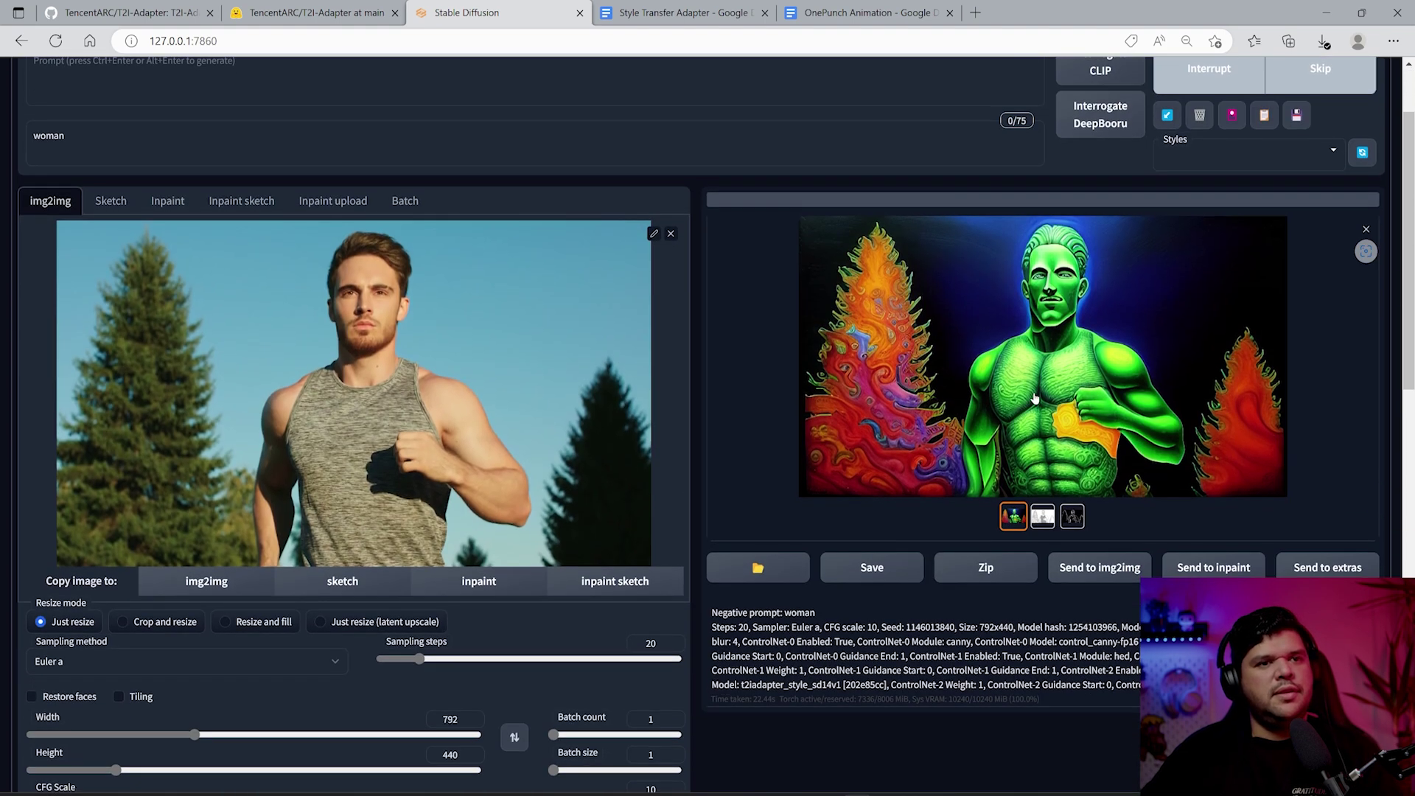
{"action": "scroll", "coordinate": [861, 524], "scroll_direction": "down", "scroll_amount": 10}
{"action": "scroll", "coordinate": [548, 384], "scroll_direction": "up", "scroll_amount": 2}
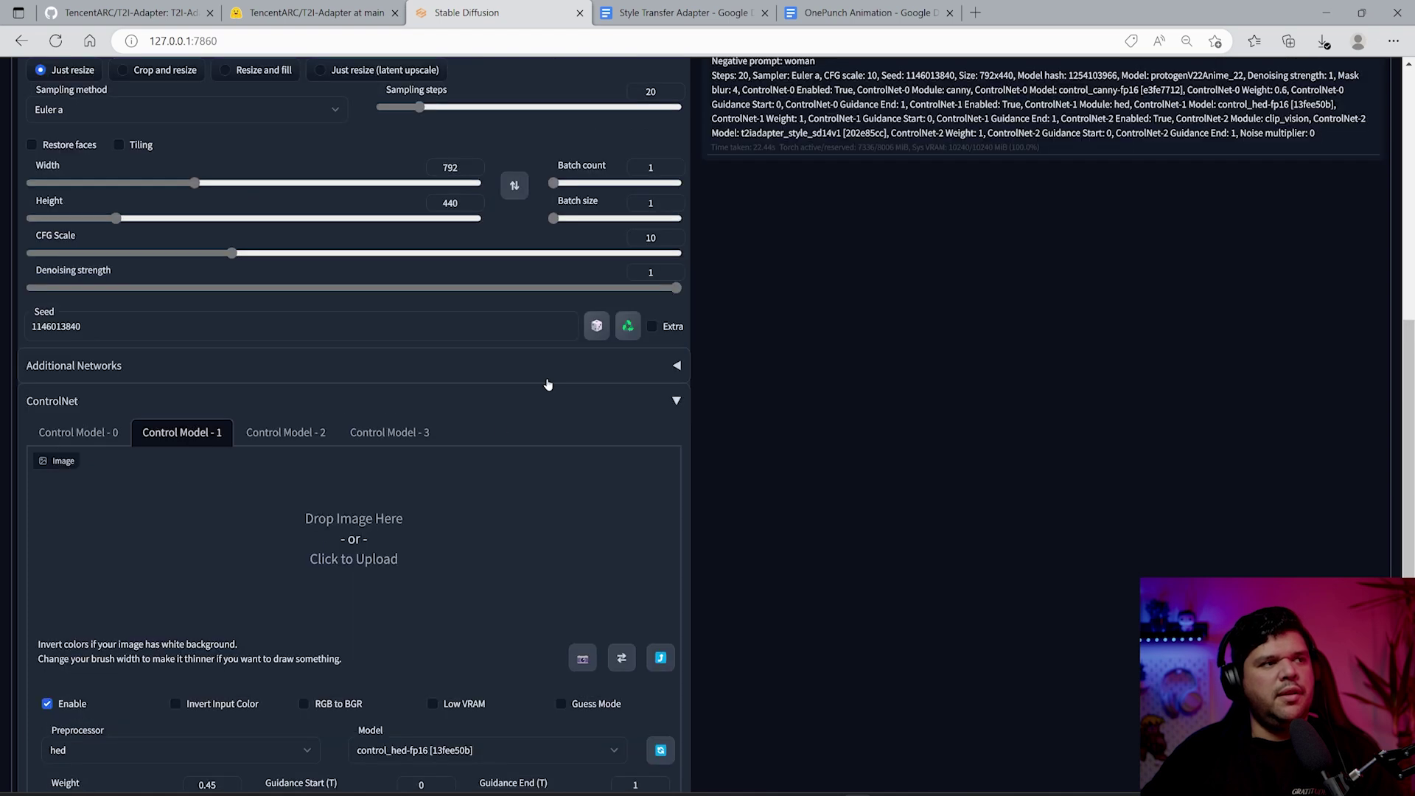
{"action": "left_click", "coordinate": [322, 433]}
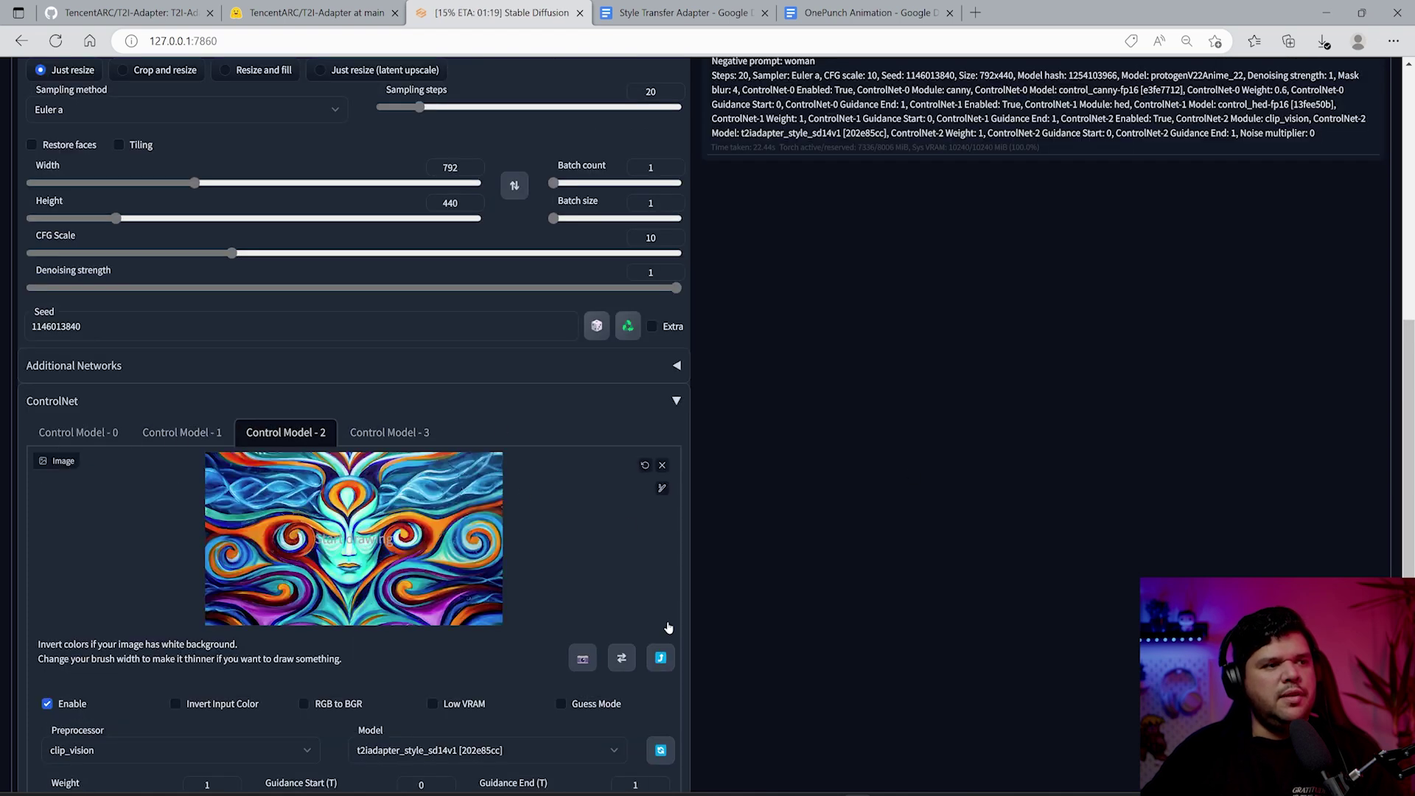
{"action": "scroll", "coordinate": [686, 632], "scroll_direction": "up", "scroll_amount": 7}
{"action": "scroll", "coordinate": [728, 633], "scroll_direction": "down", "scroll_amount": 6}
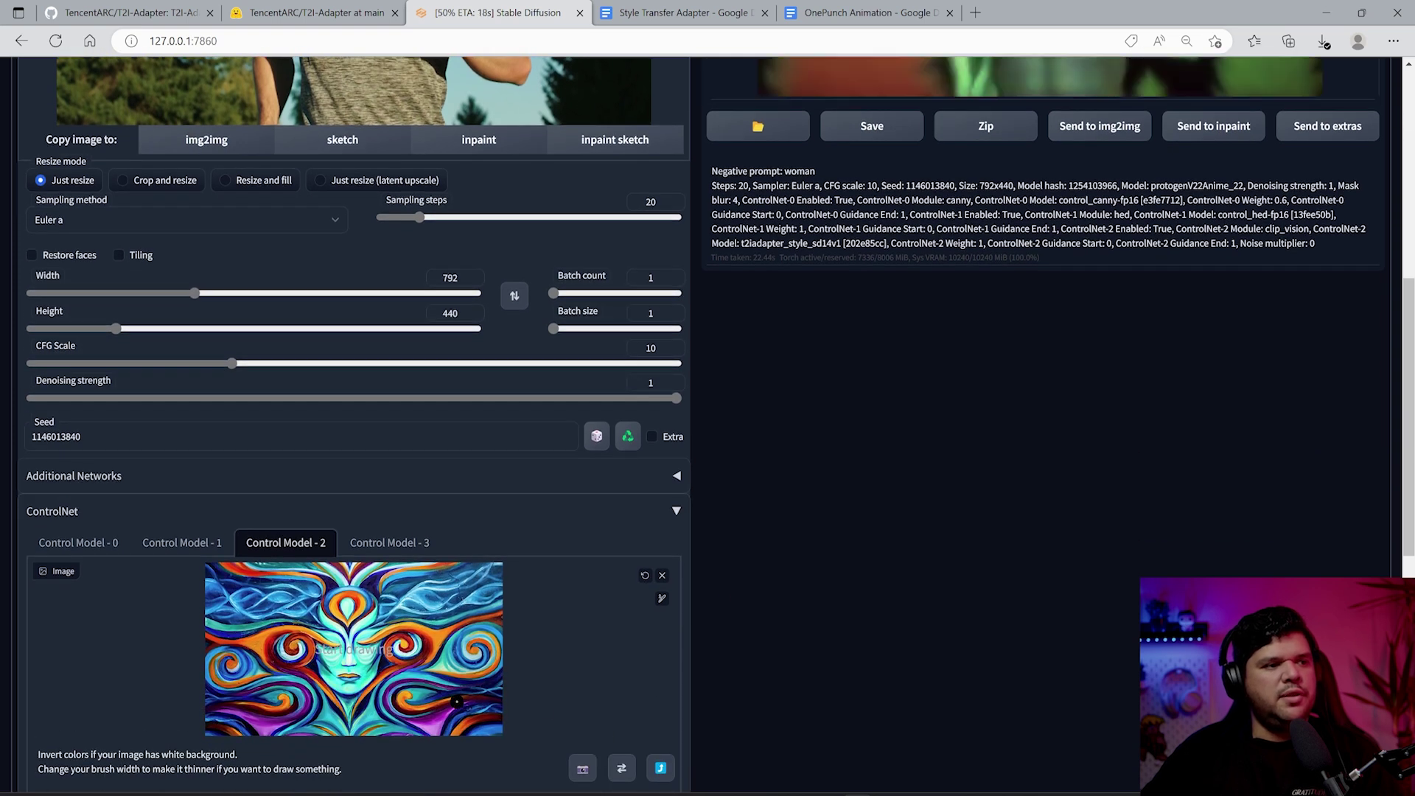
{"action": "scroll", "coordinate": [887, 622], "scroll_direction": "up", "scroll_amount": 8}
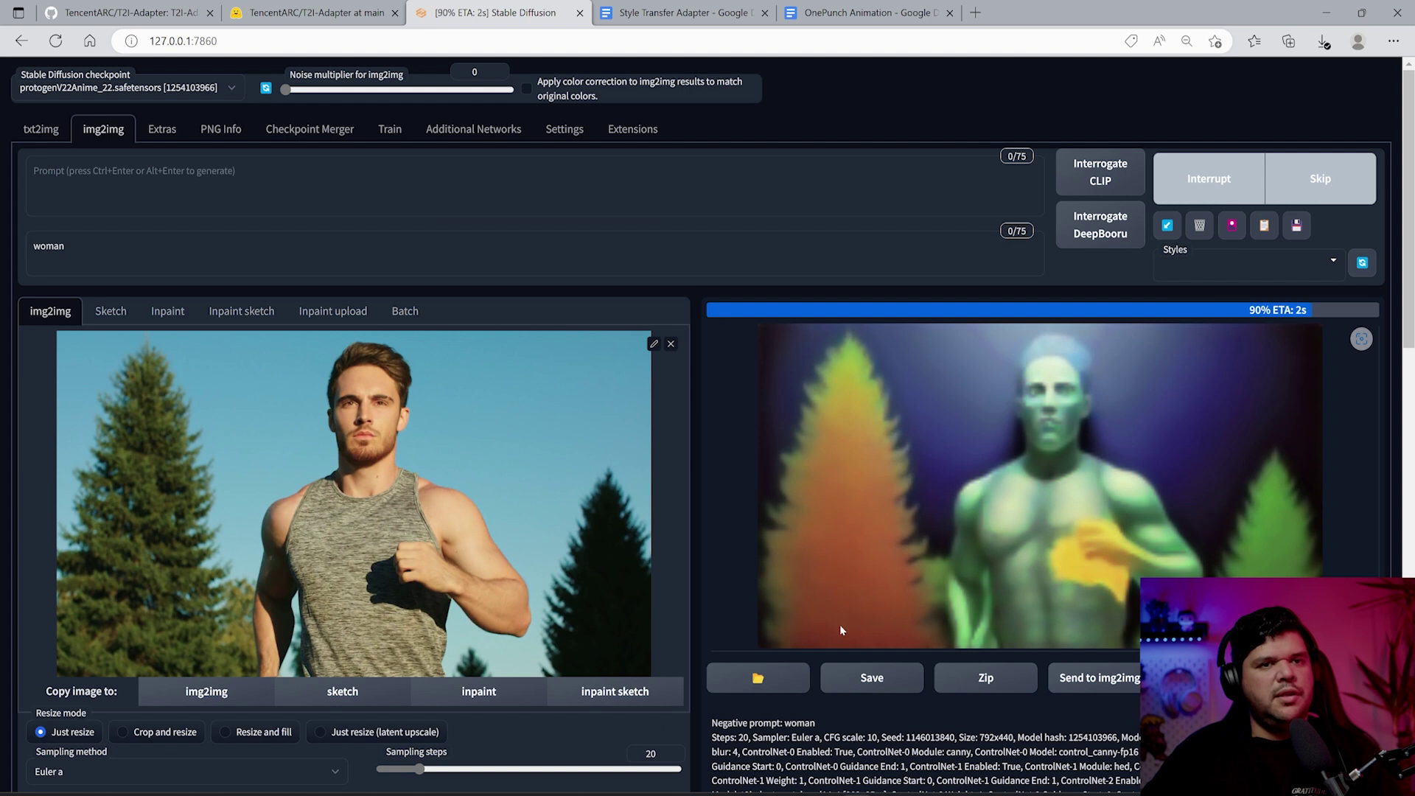
{"action": "scroll", "coordinate": [840, 630], "scroll_direction": "down", "scroll_amount": 7}
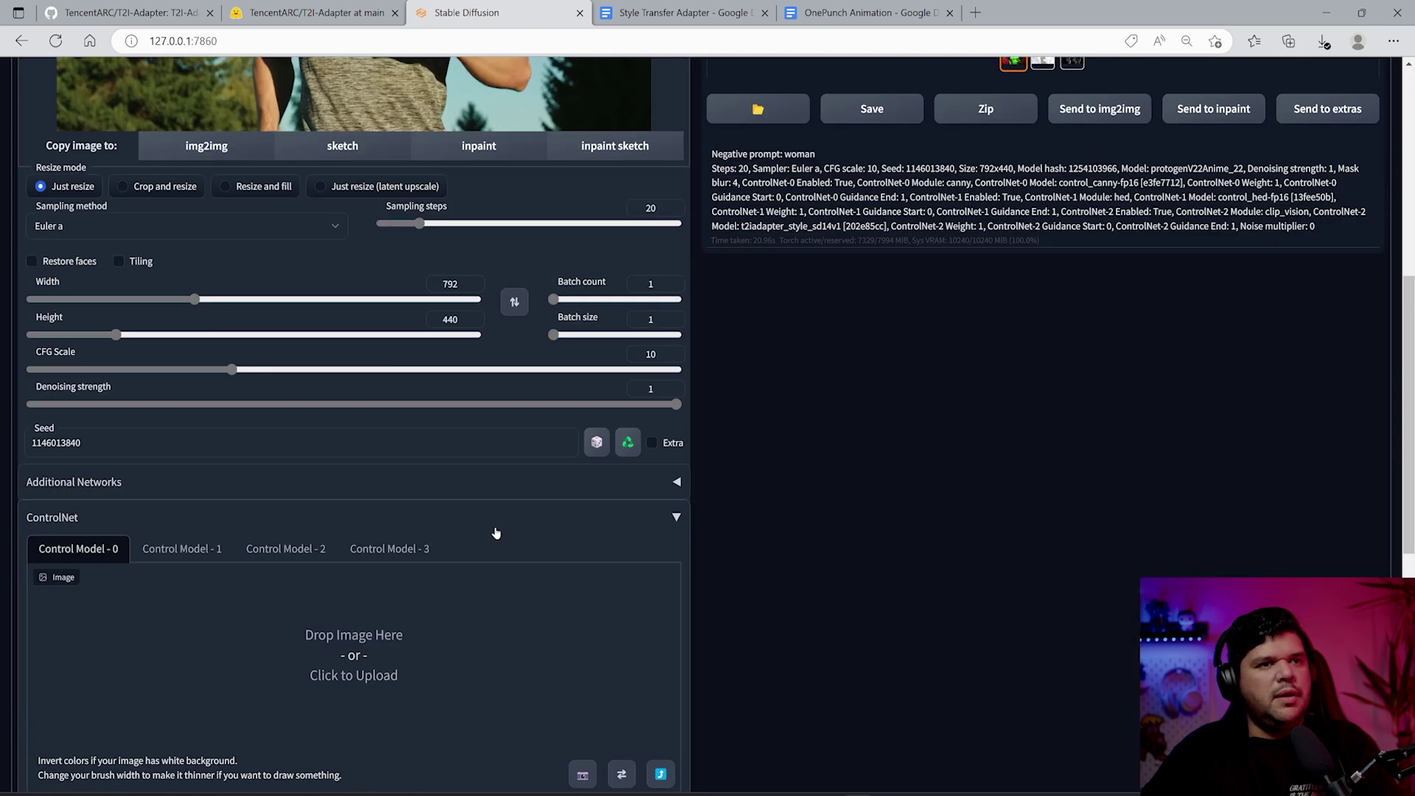
{"action": "scroll", "coordinate": [685, 486], "scroll_direction": "up", "scroll_amount": 7}
{"action": "scroll", "coordinate": [715, 484], "scroll_direction": "down", "scroll_amount": 12}
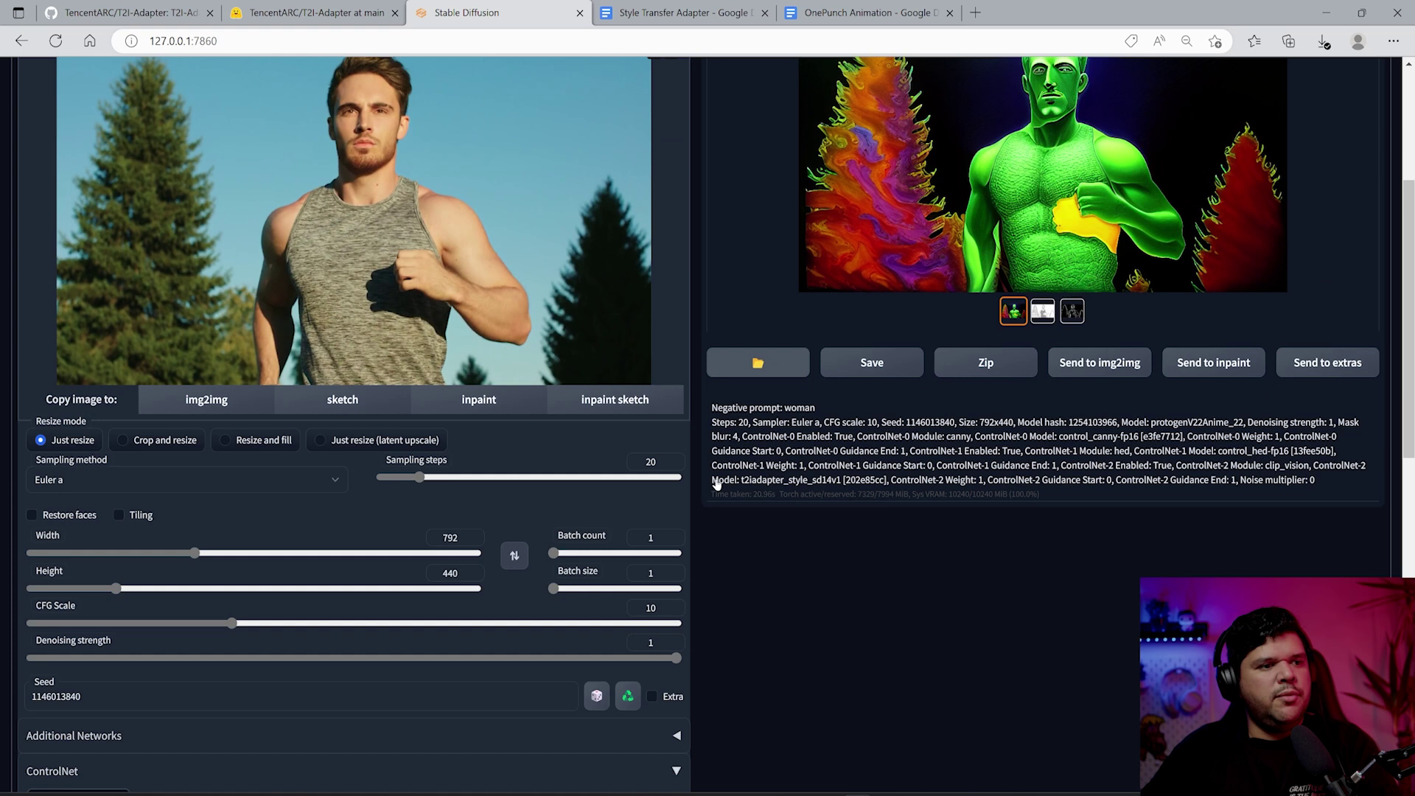
{"action": "scroll", "coordinate": [192, 560], "scroll_direction": "up", "scroll_amount": 4}
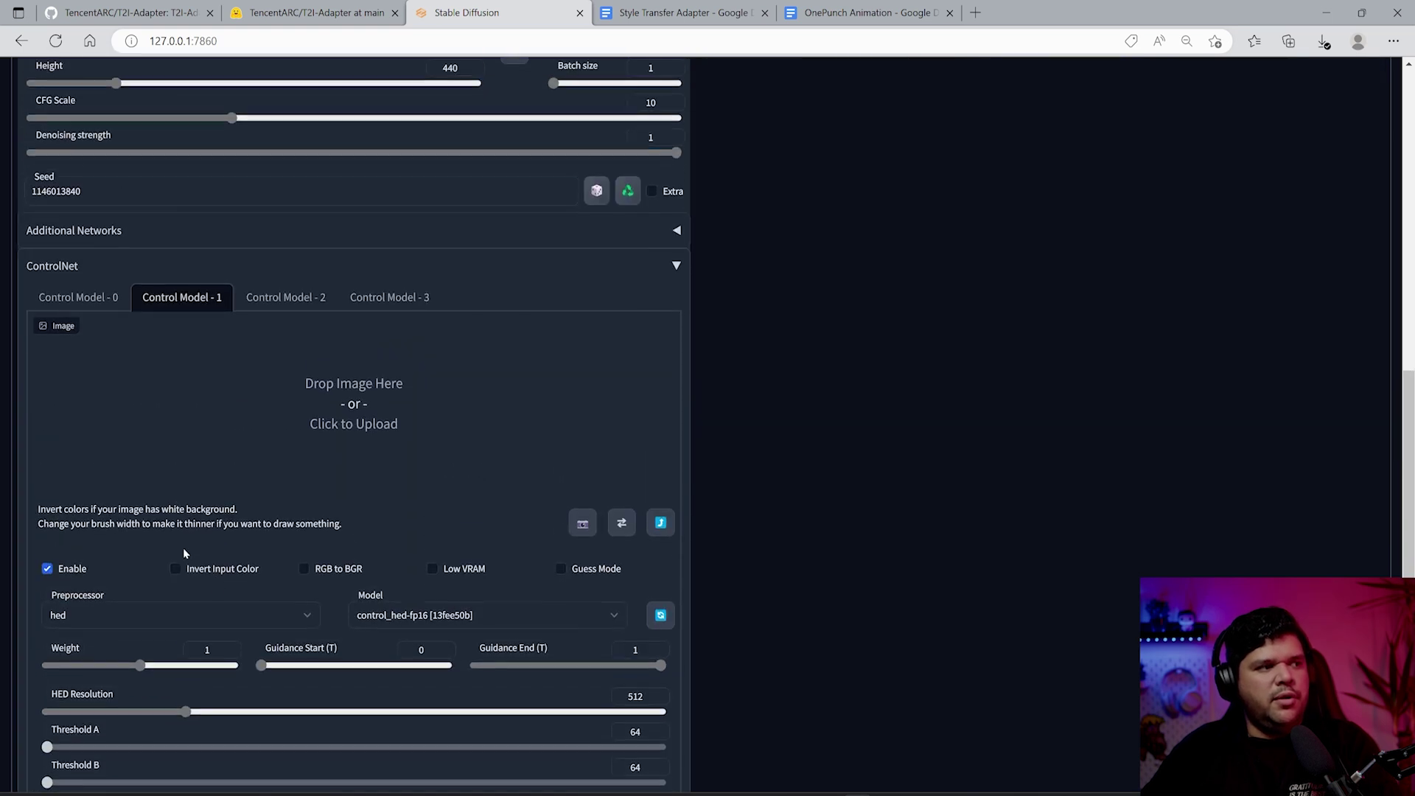
{"action": "scroll", "coordinate": [212, 630], "scroll_direction": "down", "scroll_amount": 4}
{"action": "scroll", "coordinate": [211, 628], "scroll_direction": "up", "scroll_amount": 2}
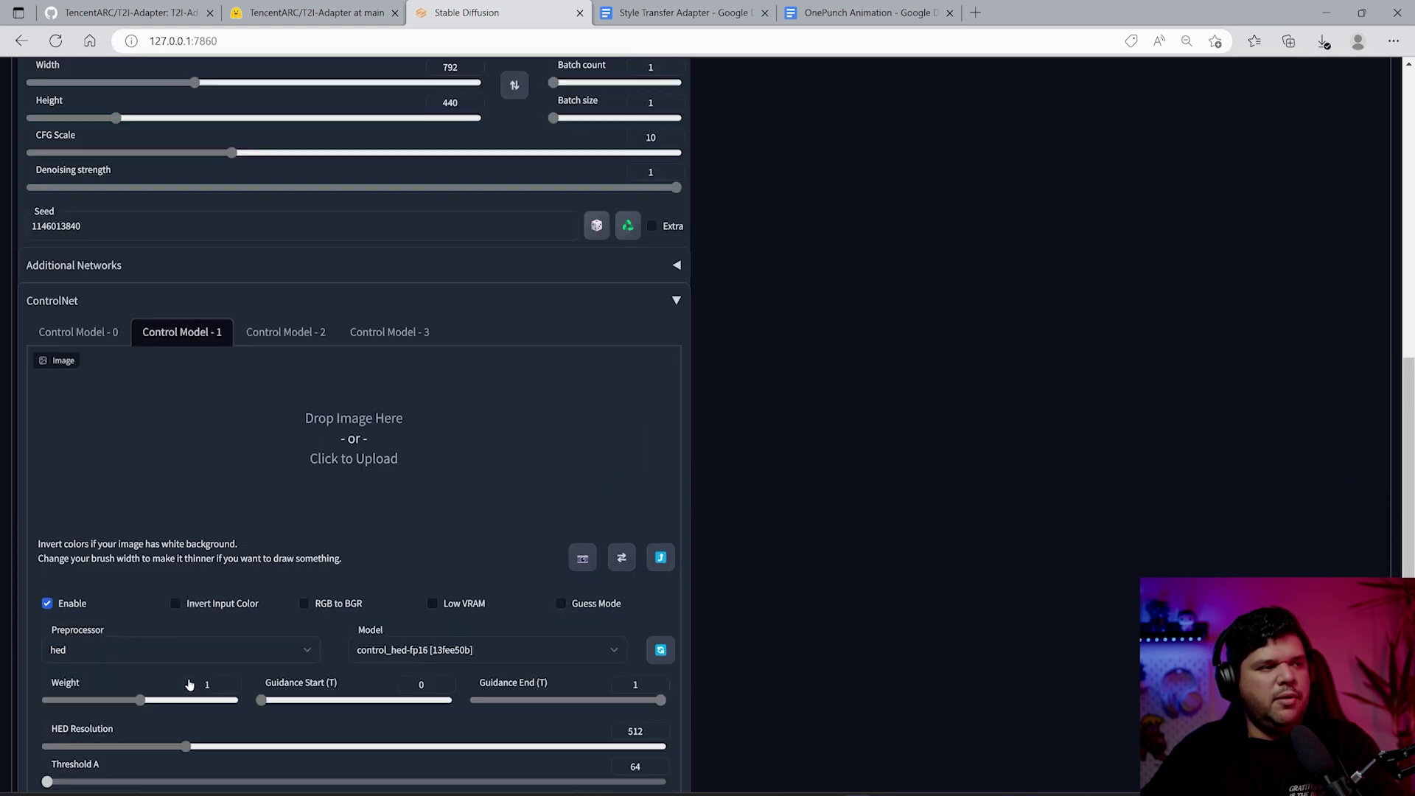
{"action": "scroll", "coordinate": [148, 442], "scroll_direction": "down", "scroll_amount": 2}
{"action": "left_click", "coordinate": [81, 214]}
{"action": "left_click", "coordinate": [182, 215]}
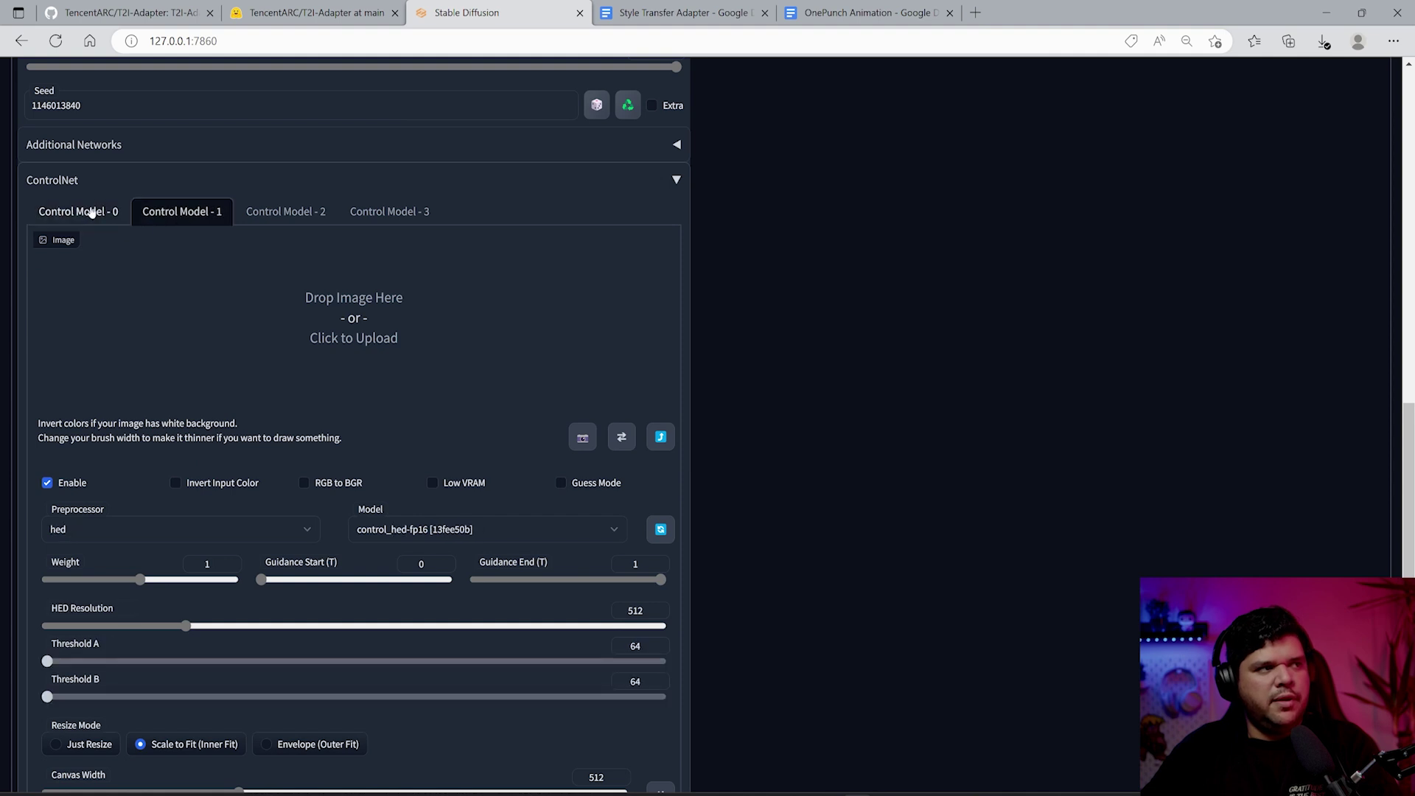
{"action": "left_click", "coordinate": [104, 214]}
{"action": "left_click", "coordinate": [184, 218]}
{"action": "left_click", "coordinate": [106, 221]}
{"action": "left_click", "coordinate": [188, 215]}
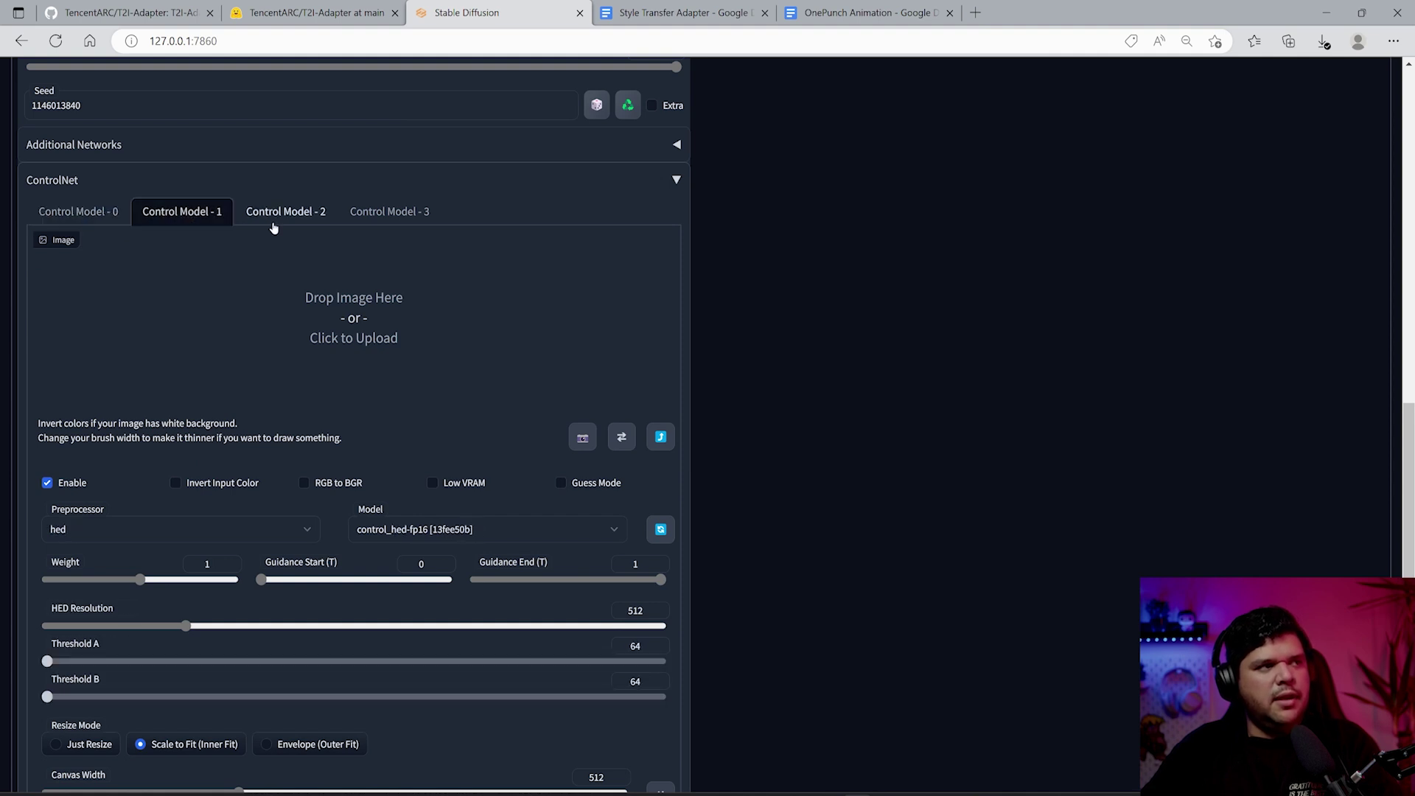
{"action": "left_click", "coordinate": [279, 221]}
{"action": "scroll", "coordinate": [312, 524], "scroll_direction": "down", "scroll_amount": 2}
{"action": "scroll", "coordinate": [313, 526], "scroll_direction": "down", "scroll_amount": 2}
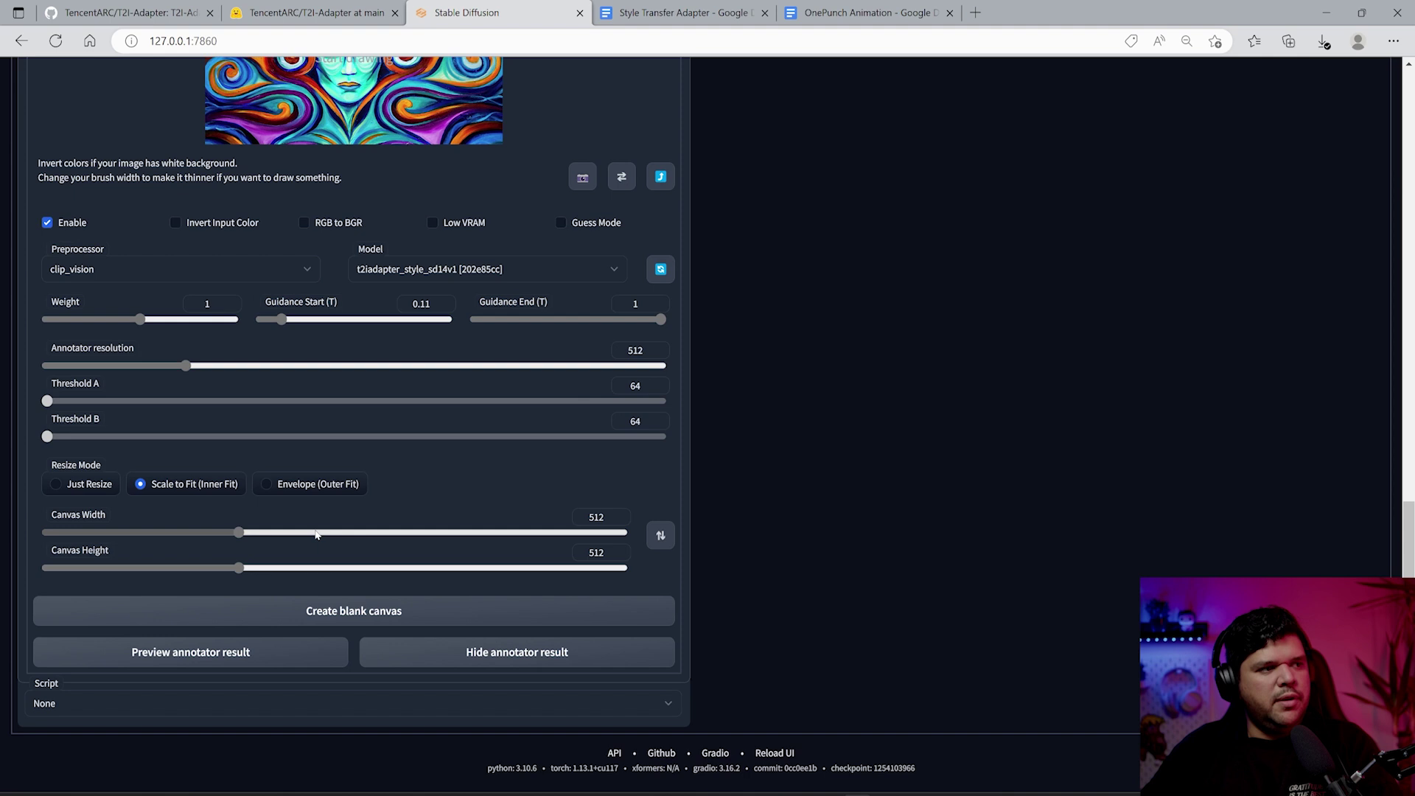
{"action": "scroll", "coordinate": [325, 546], "scroll_direction": "up", "scroll_amount": 15}
{"action": "scroll", "coordinate": [333, 570], "scroll_direction": "up", "scroll_amount": 2}
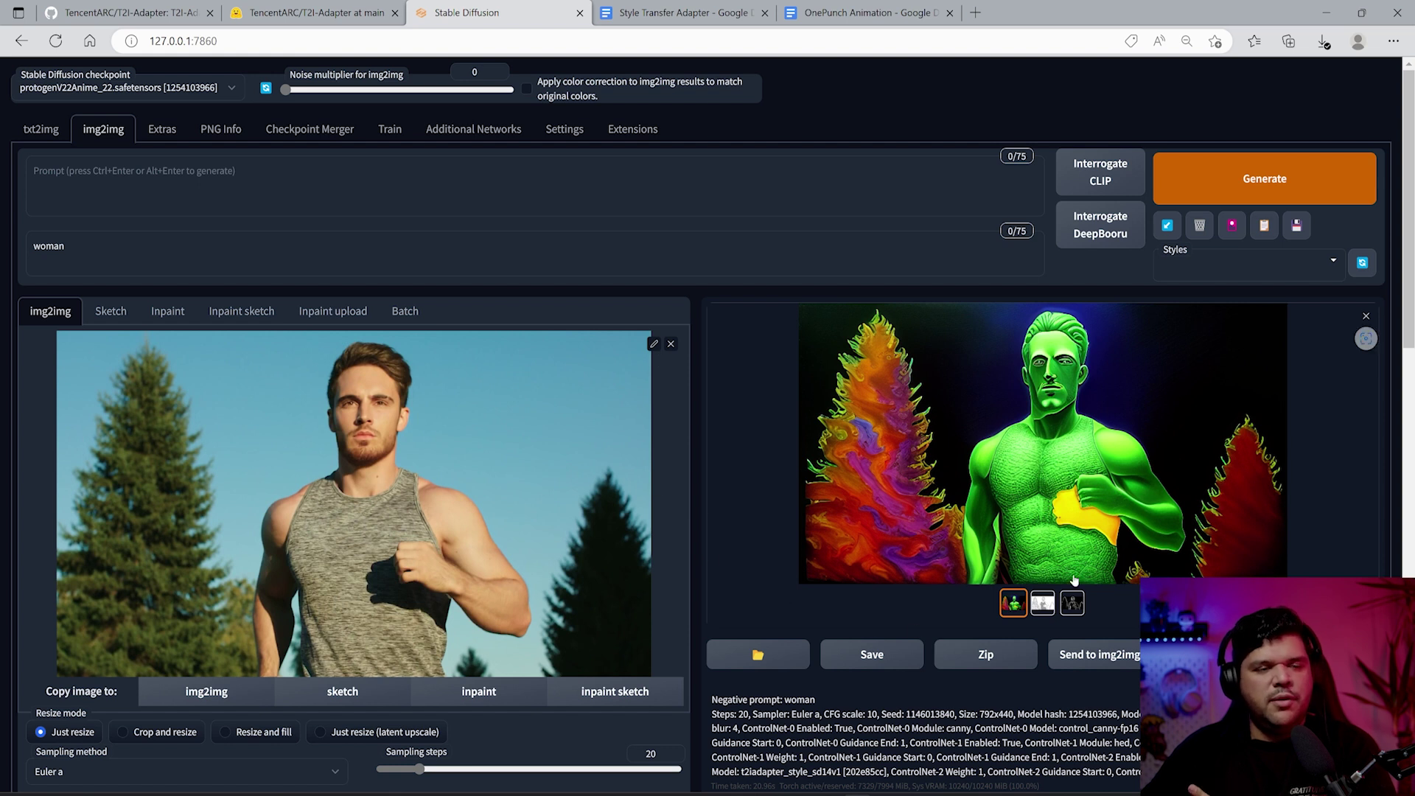
Step: Bring up the stylized running-man video, scrub between 0 and 4 seconds, and play it through
{"action": "left_click", "coordinate": [508, 744]}
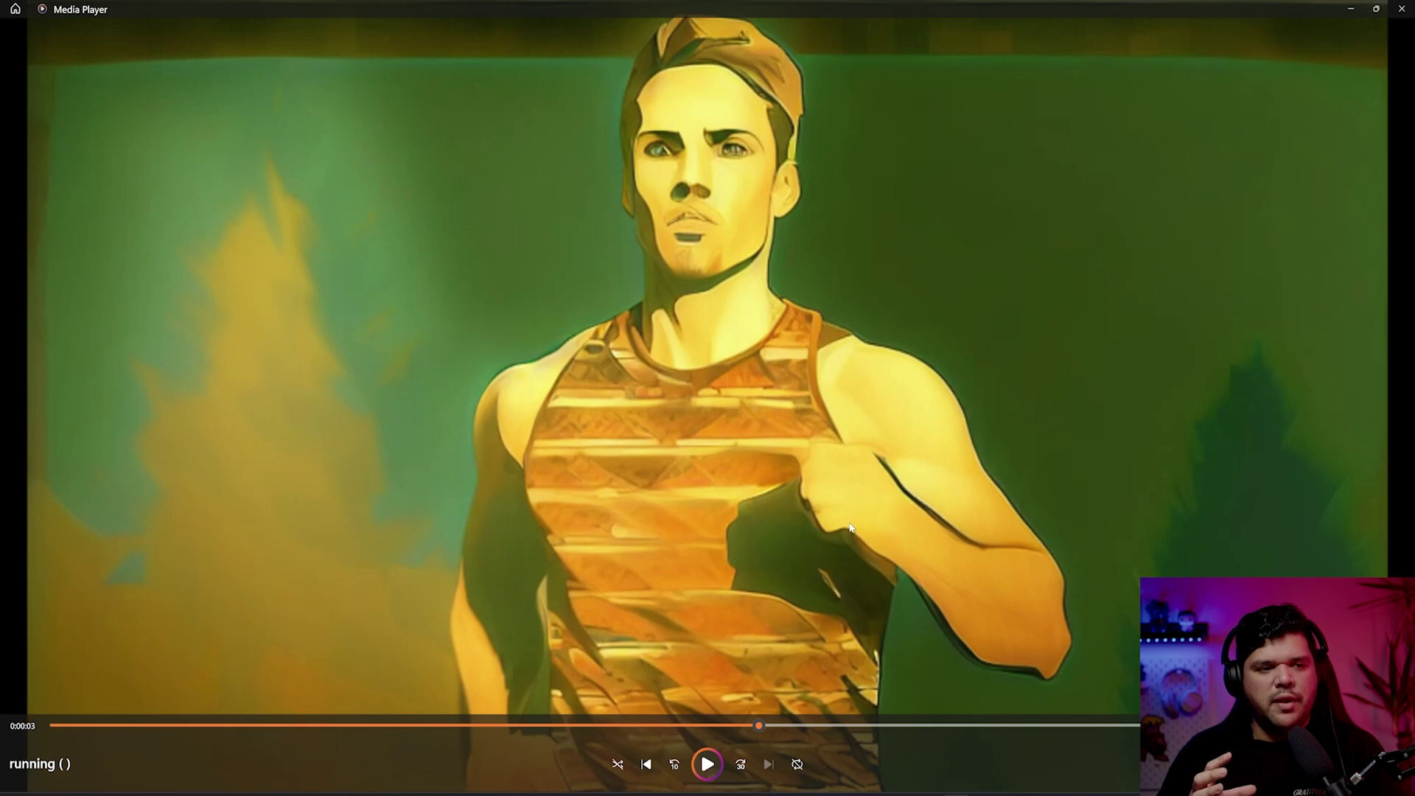
{"action": "left_click_drag", "start_coordinate": [759, 725], "coordinate": [304, 736]}
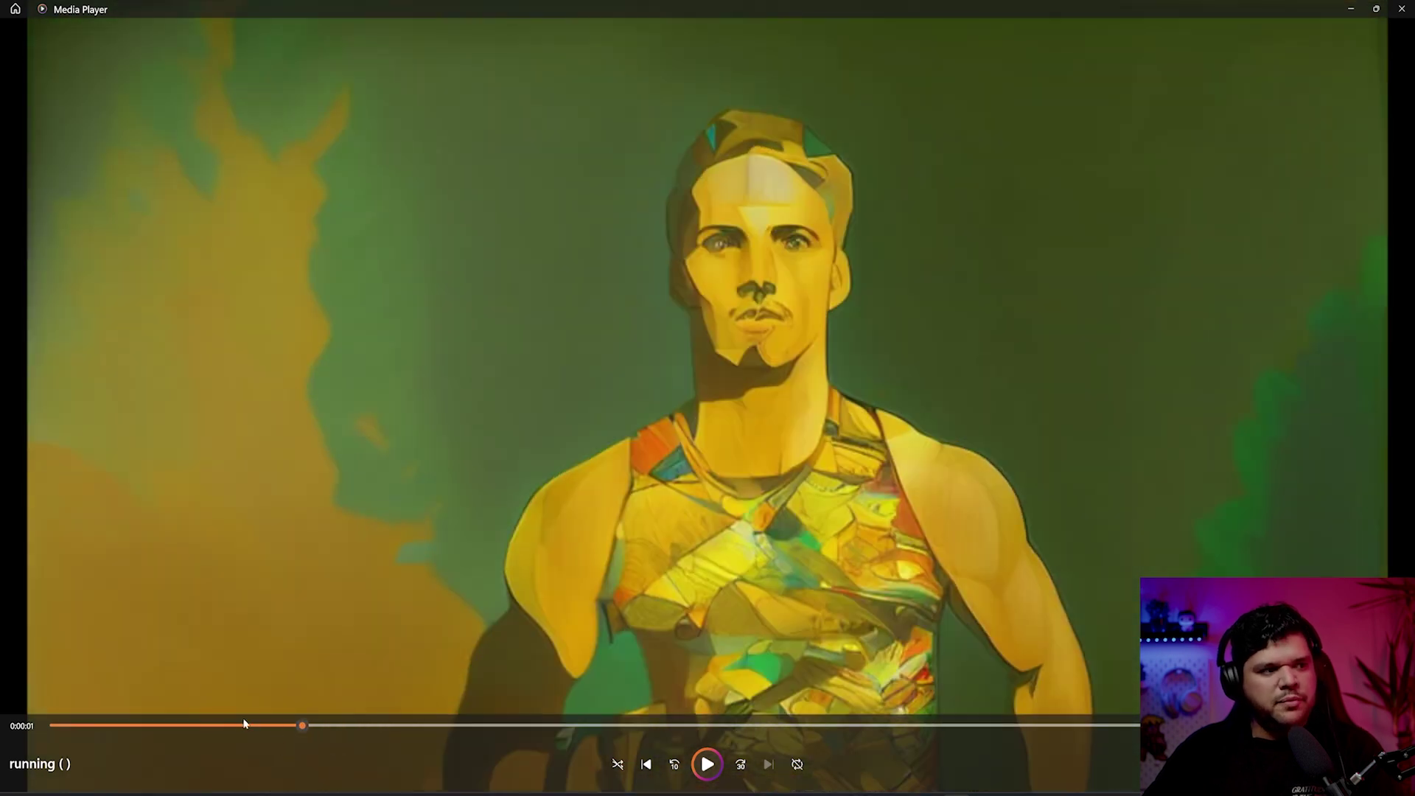
{"action": "left_click", "coordinate": [163, 728]}
{"action": "left_click_drag", "start_coordinate": [538, 737], "coordinate": [792, 728]}
{"action": "left_click_drag", "start_coordinate": [897, 734], "coordinate": [1002, 730]}
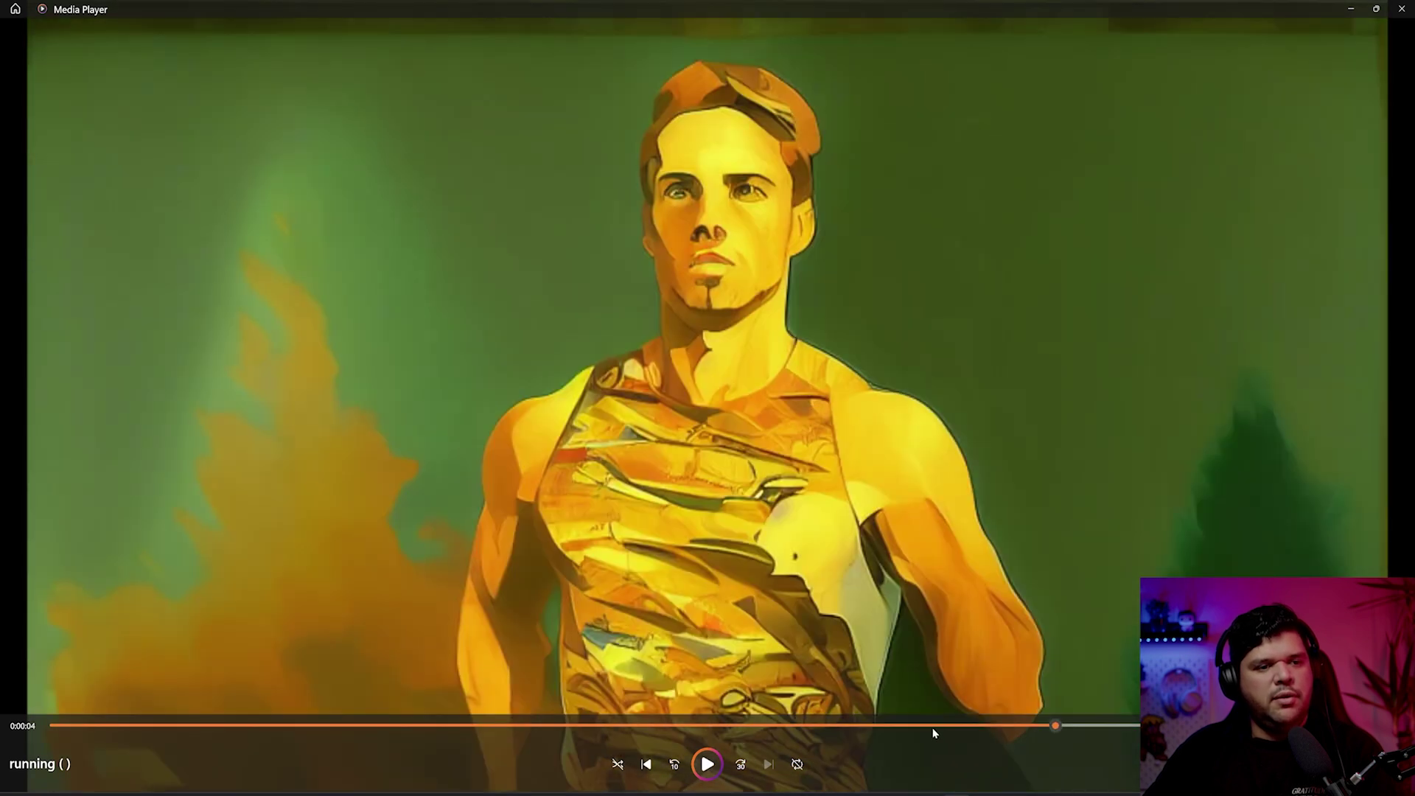
{"action": "left_click_drag", "start_coordinate": [933, 733], "coordinate": [774, 729]}
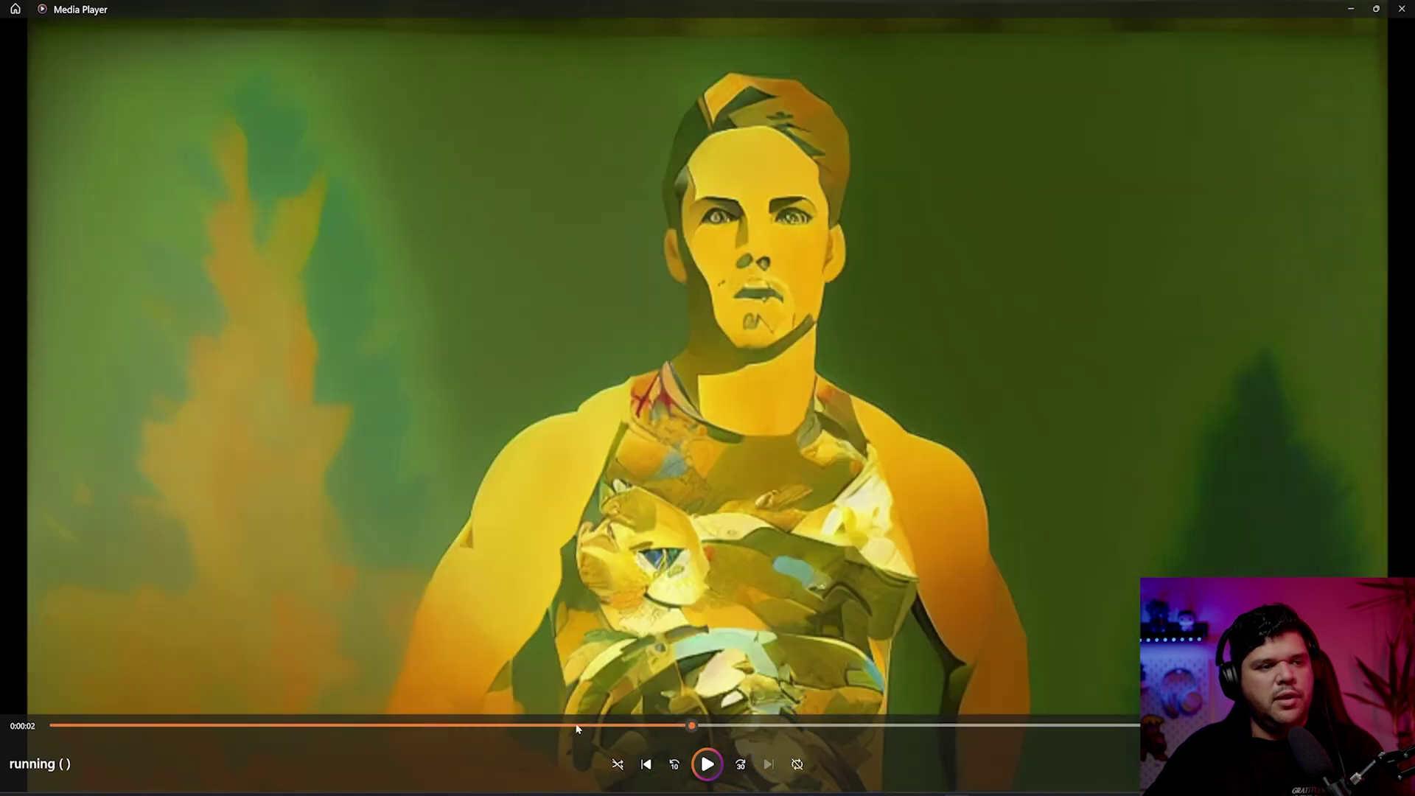
{"action": "left_click", "coordinate": [555, 726]}
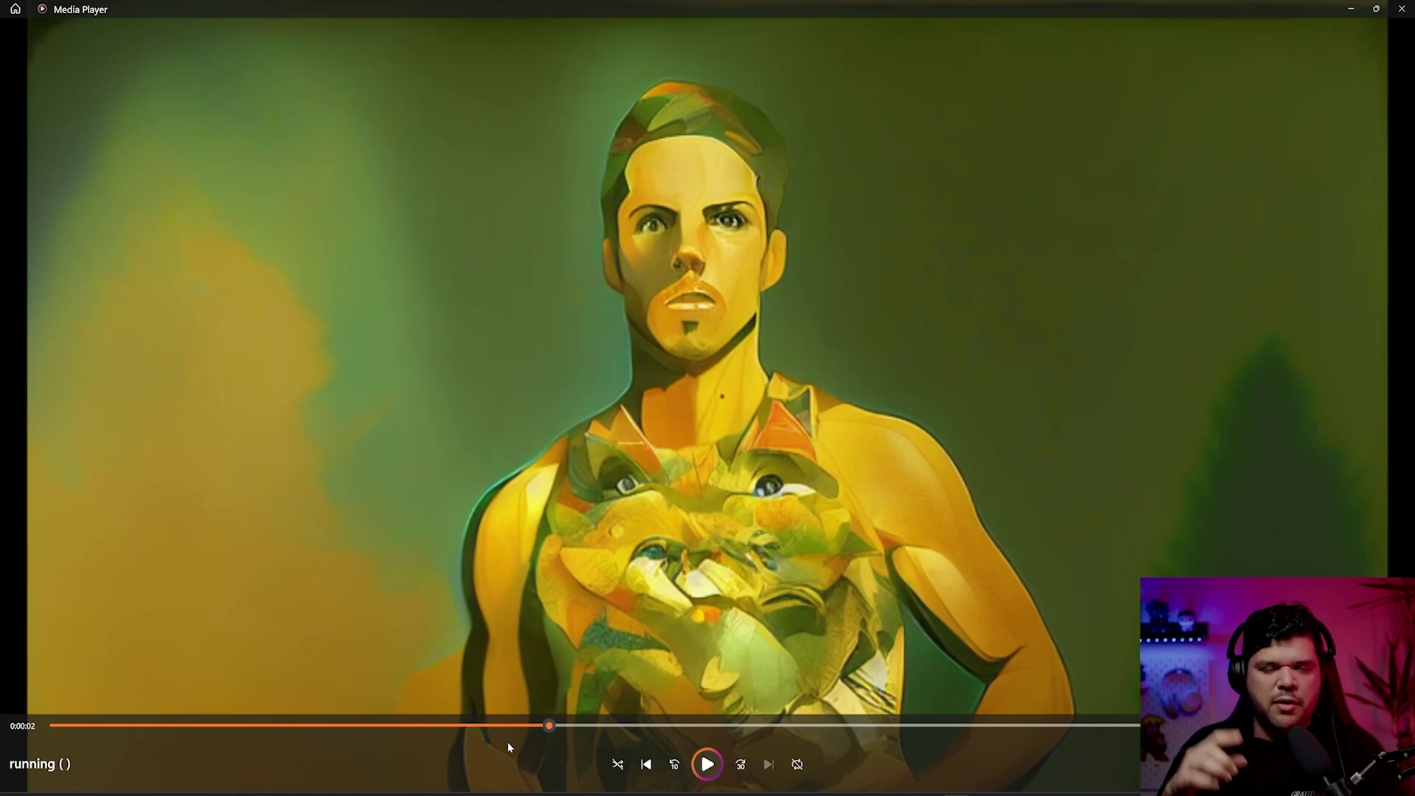
{"action": "key", "text": "space"}
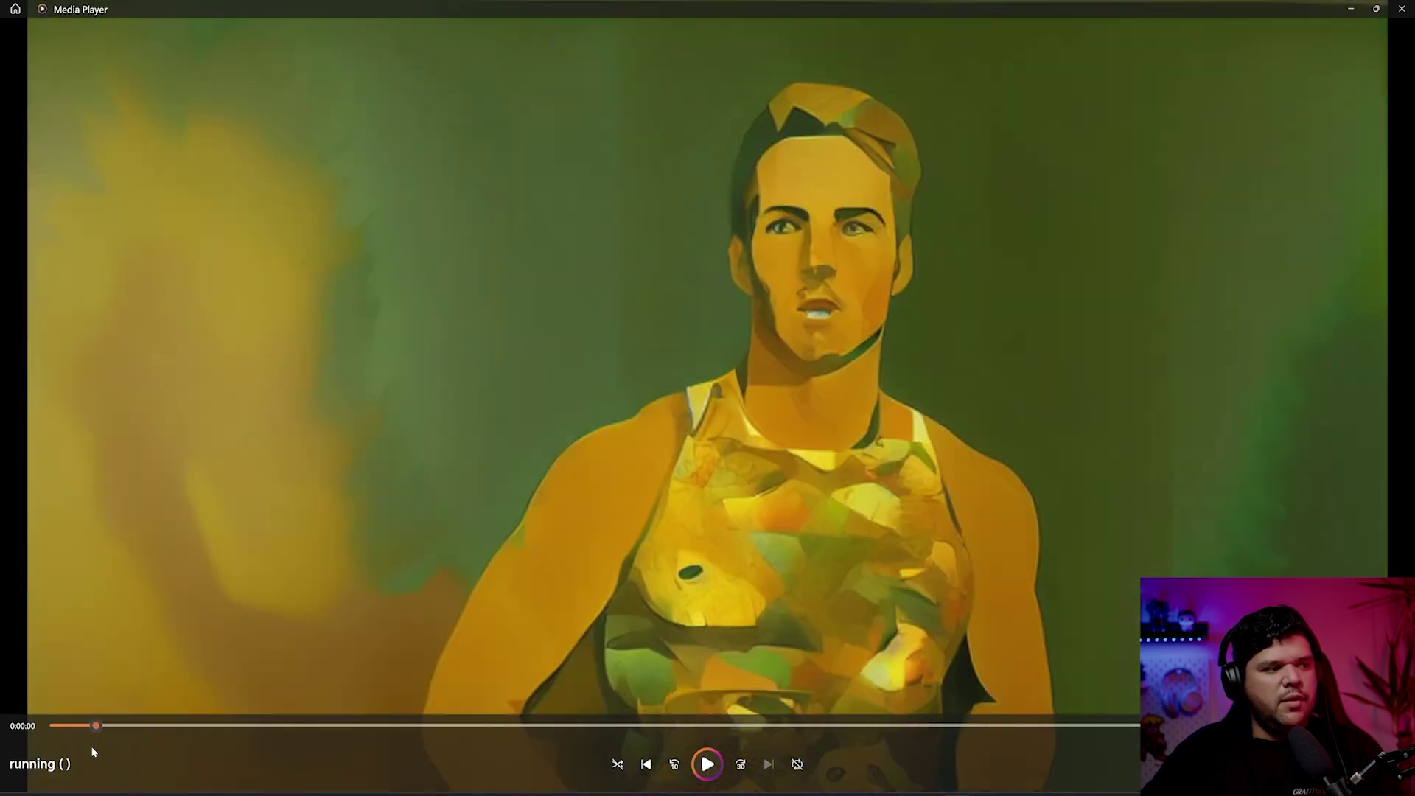
{"action": "left_click_drag", "start_coordinate": [89, 745], "coordinate": [214, 736]}
{"action": "left_click", "coordinate": [707, 764]}
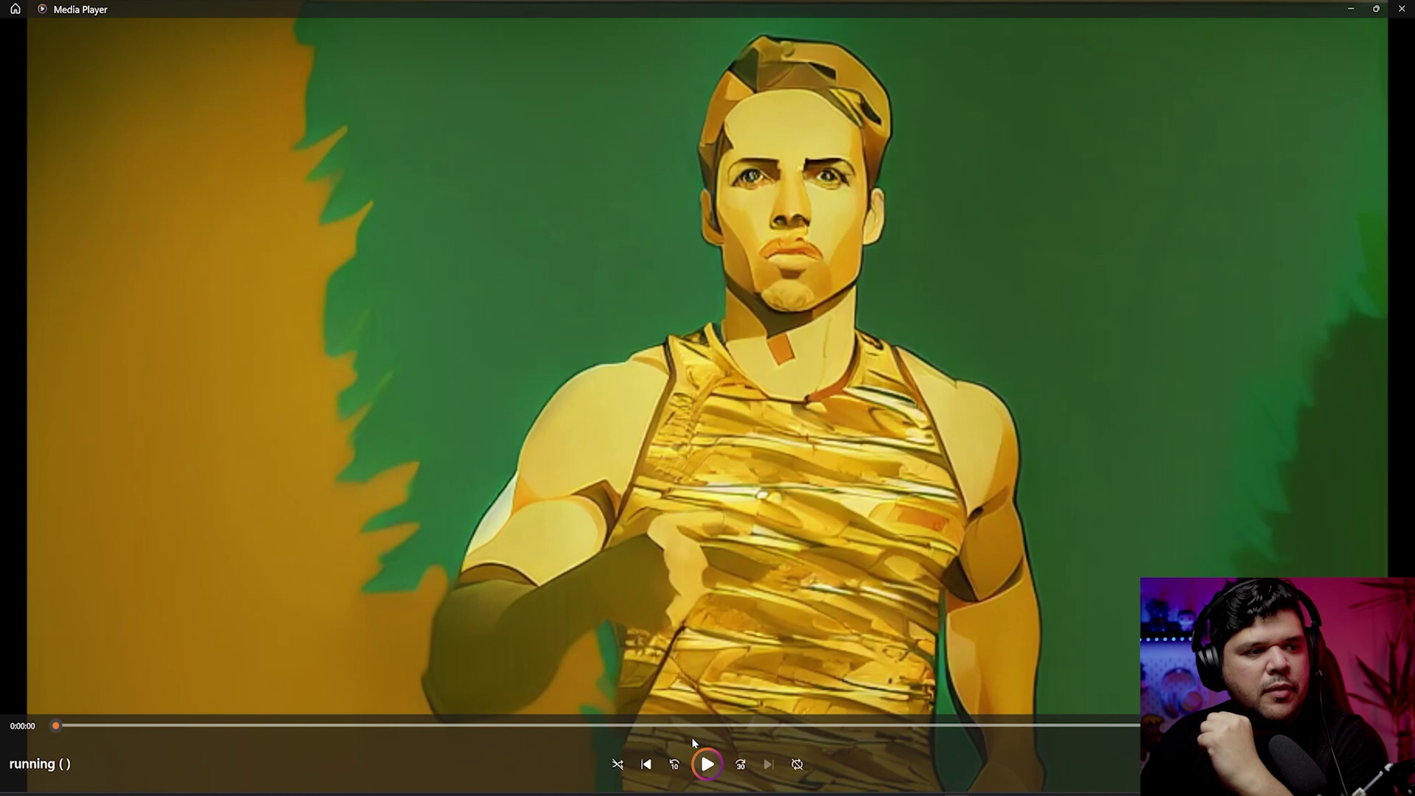
{"action": "left_click_drag", "start_coordinate": [693, 743], "coordinate": [1121, 743]}
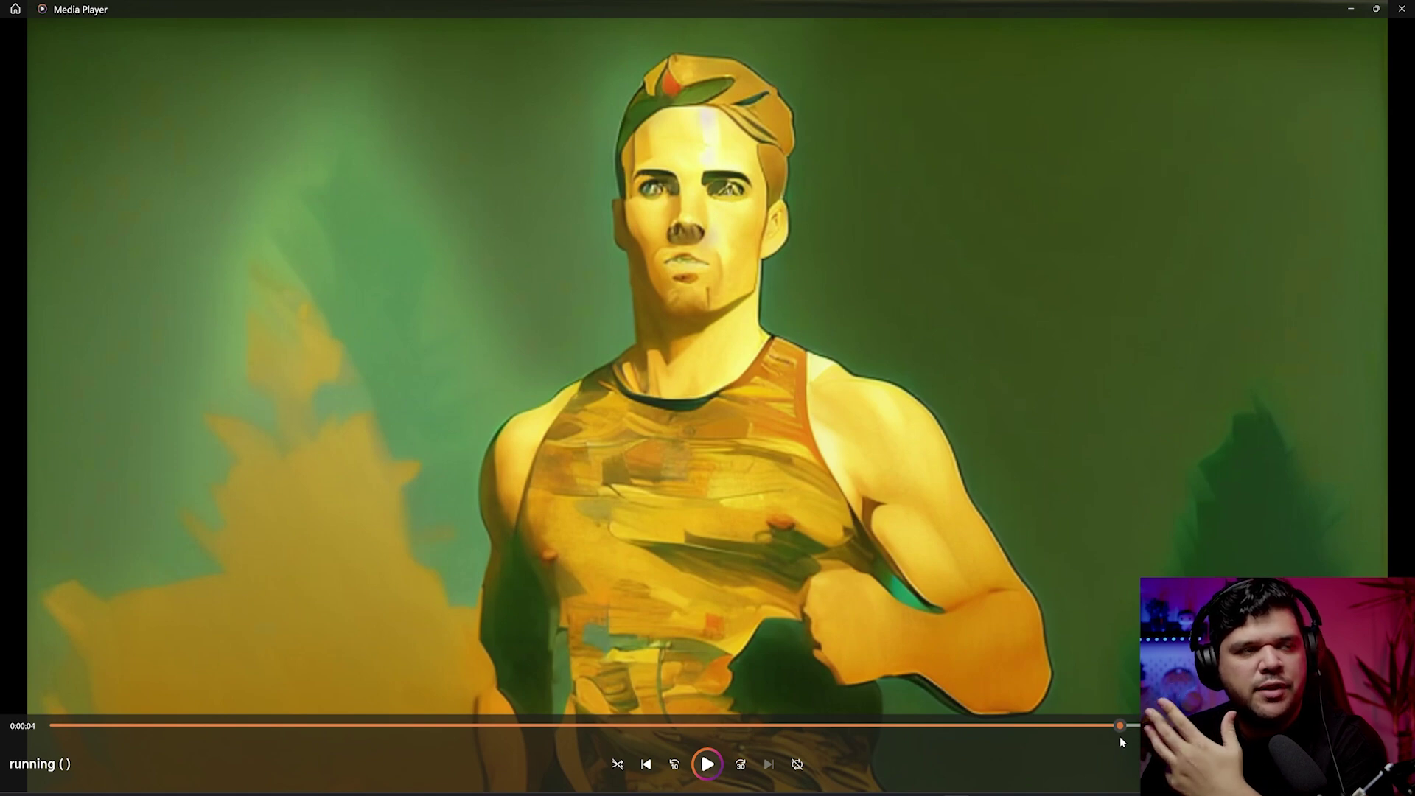
{"action": "mouse_move", "coordinate": [1120, 736]}
{"action": "left_mouse_down"}
{"action": "mouse_move", "coordinate": [1172, 738]}
{"action": "mouse_move", "coordinate": [446, 736]}
{"action": "mouse_move", "coordinate": [1119, 744]}
{"action": "left_mouse_up"}
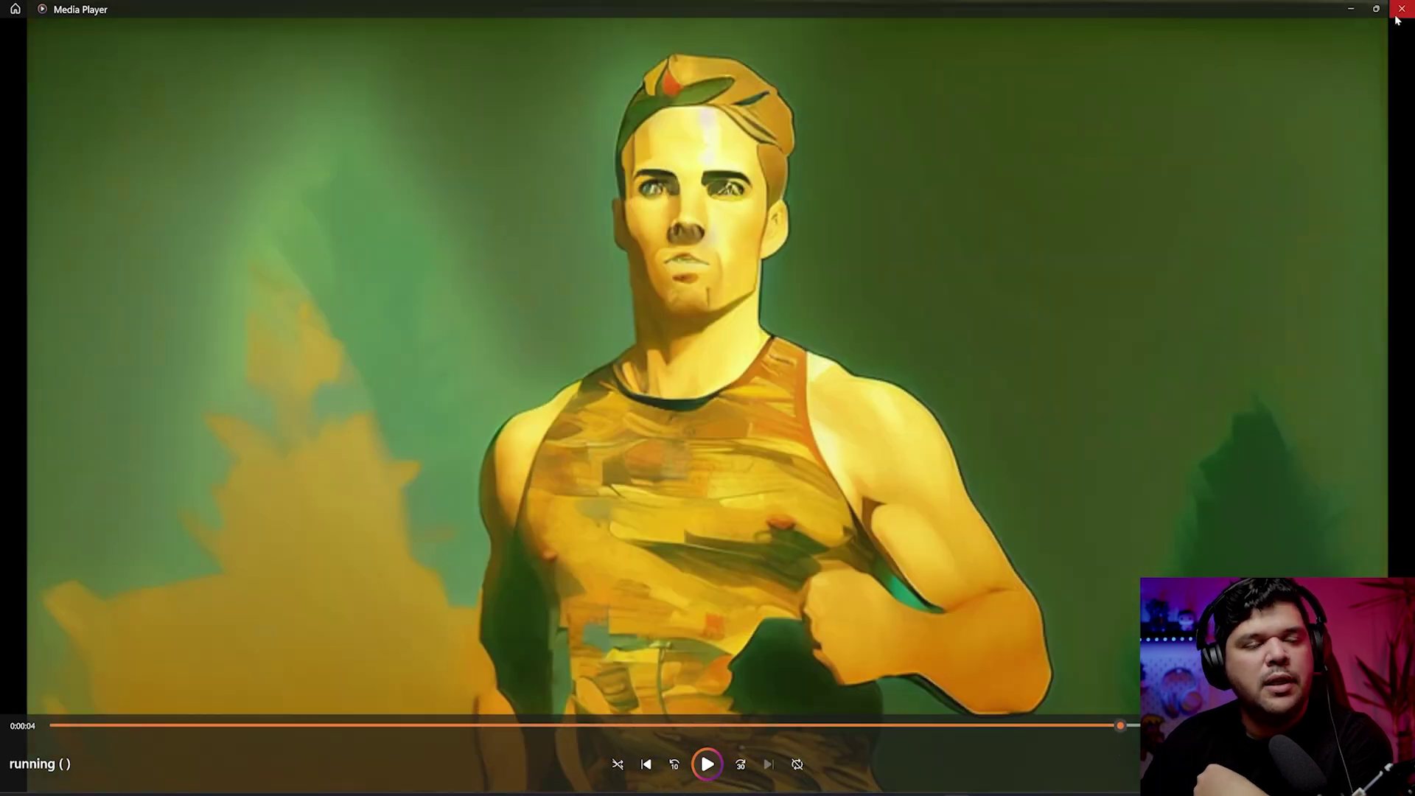